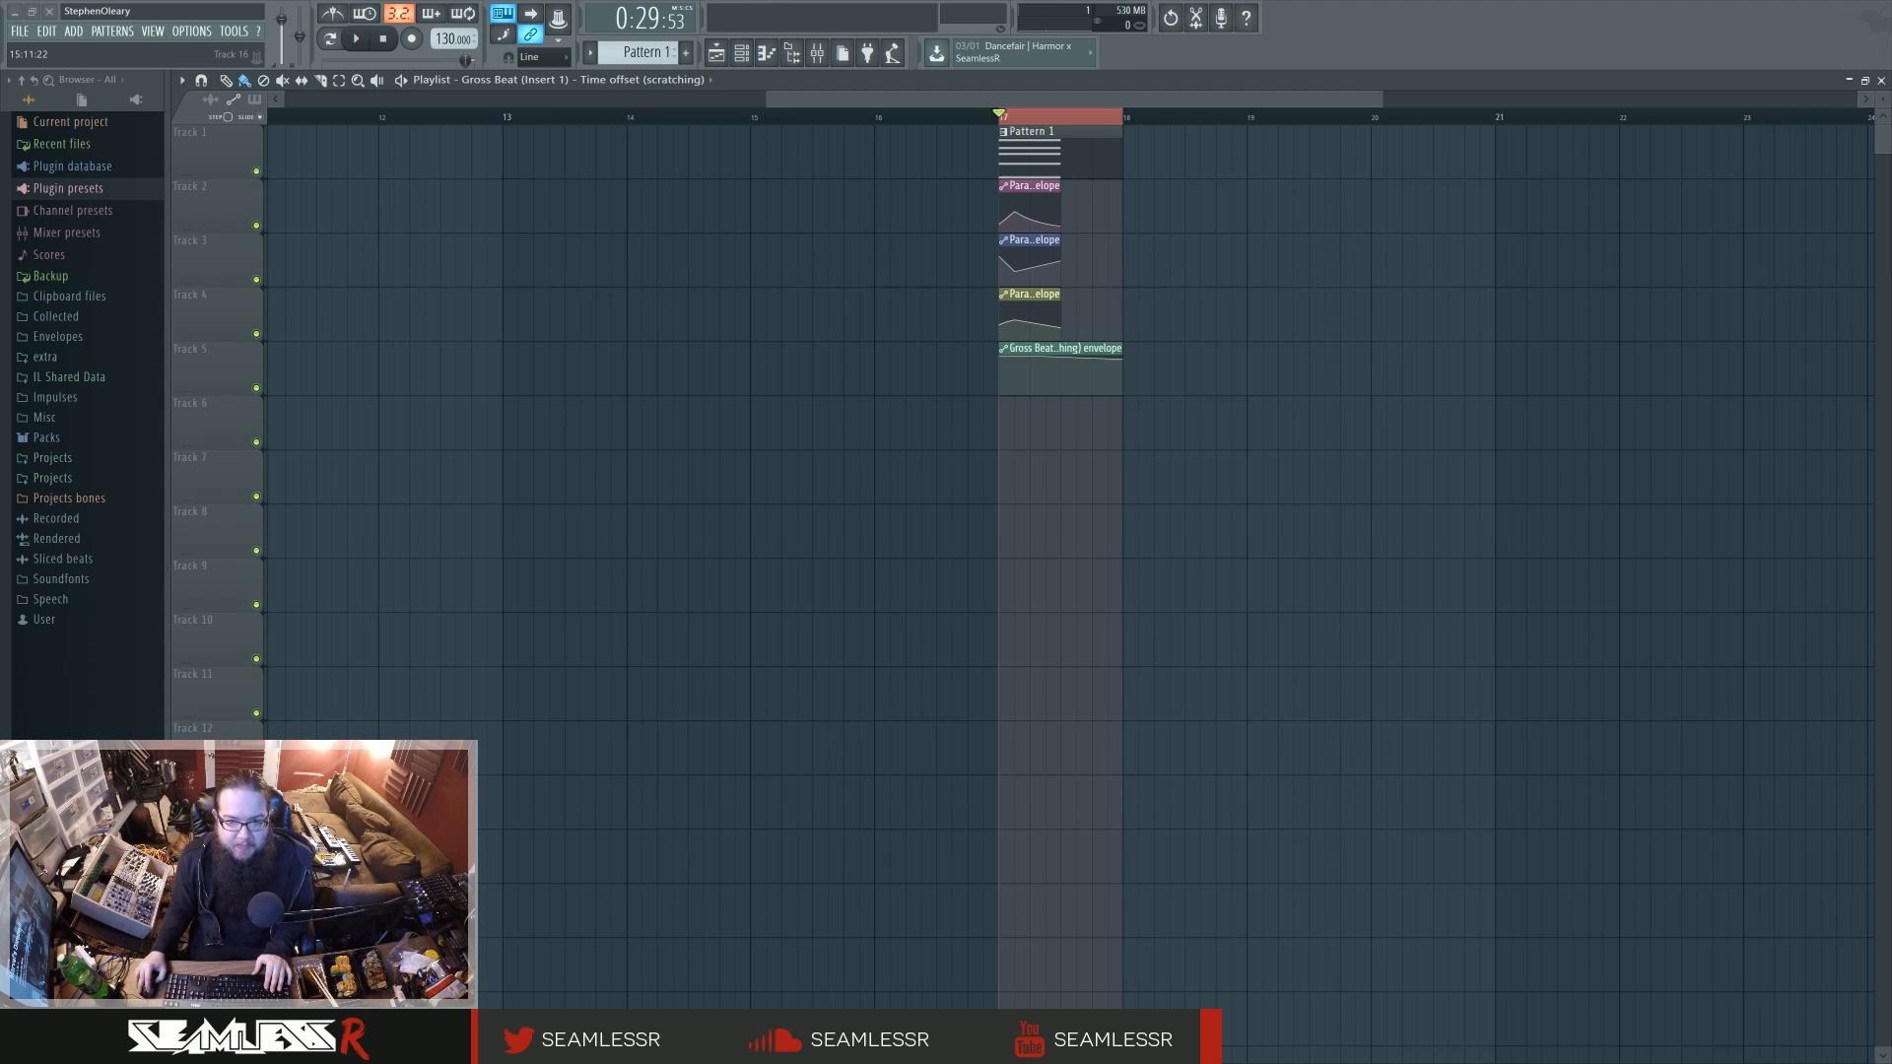
Step: Play the looped Pattern 1 section in the playlist to hear the finished sound
key(space)
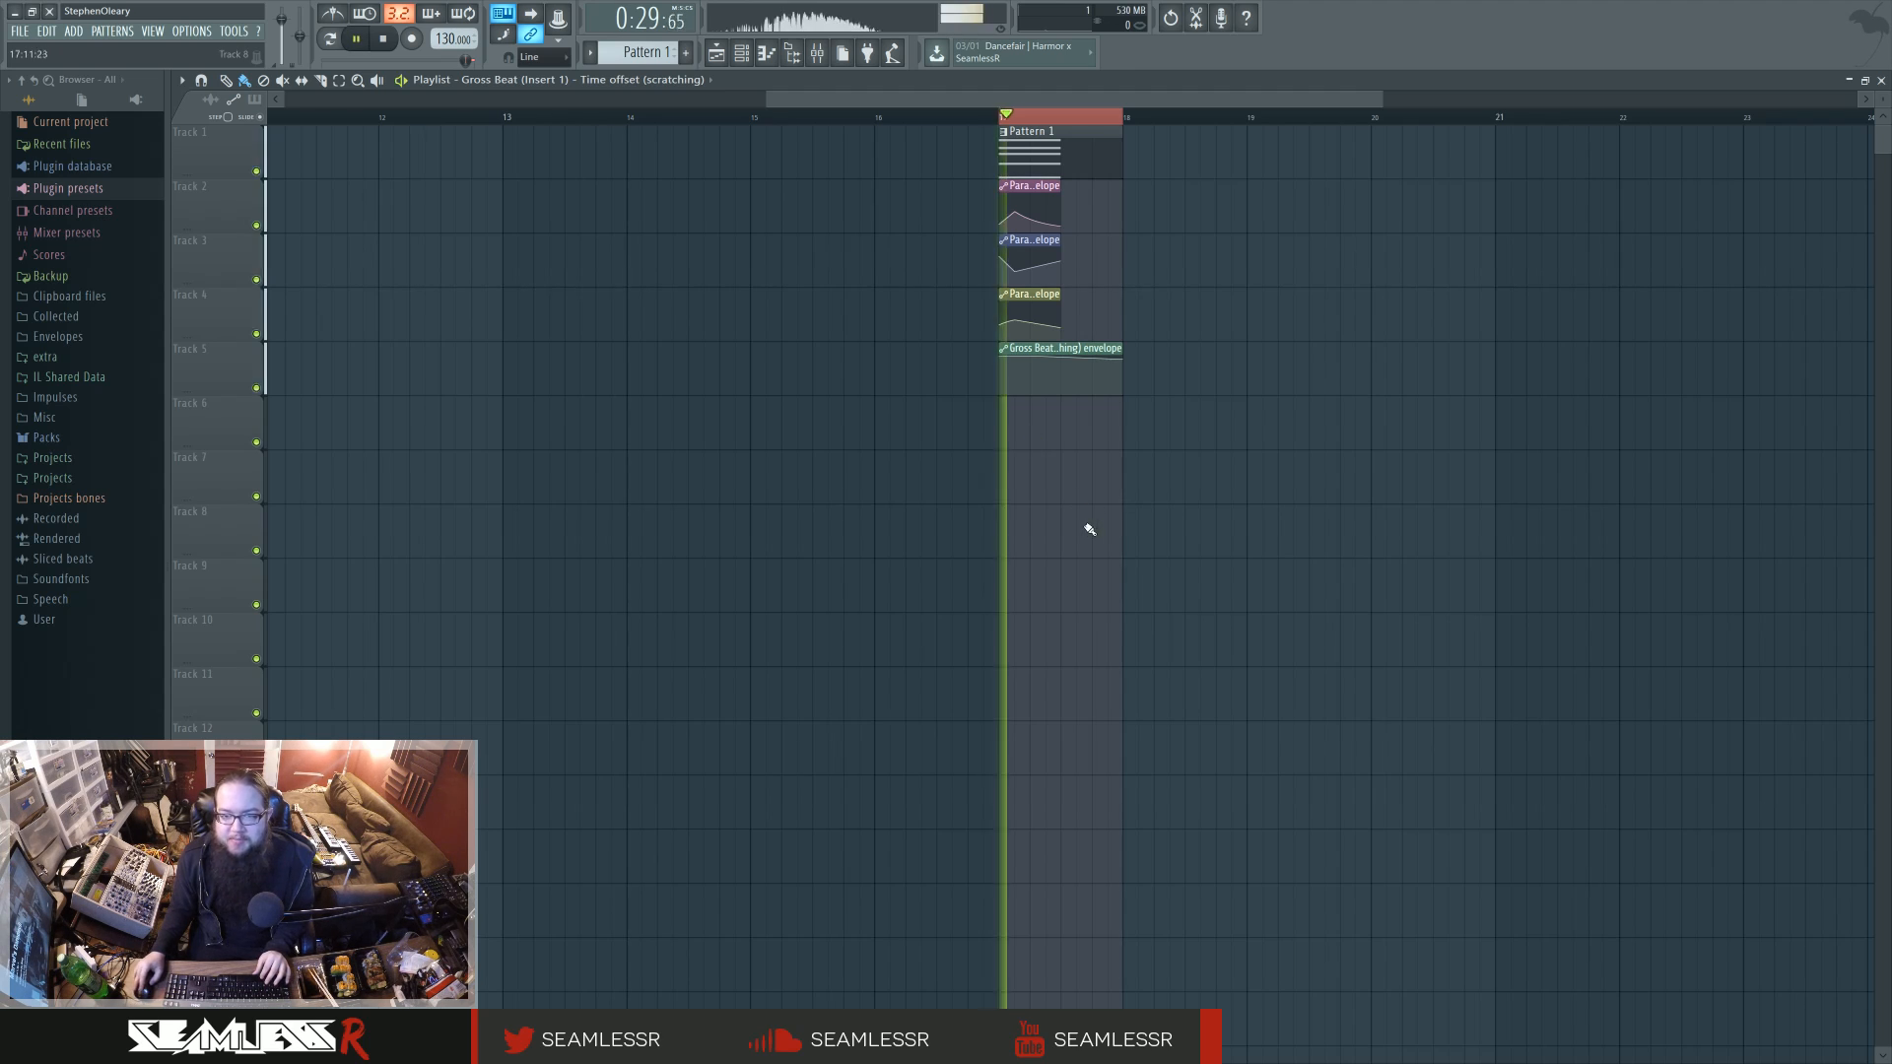
key(space)
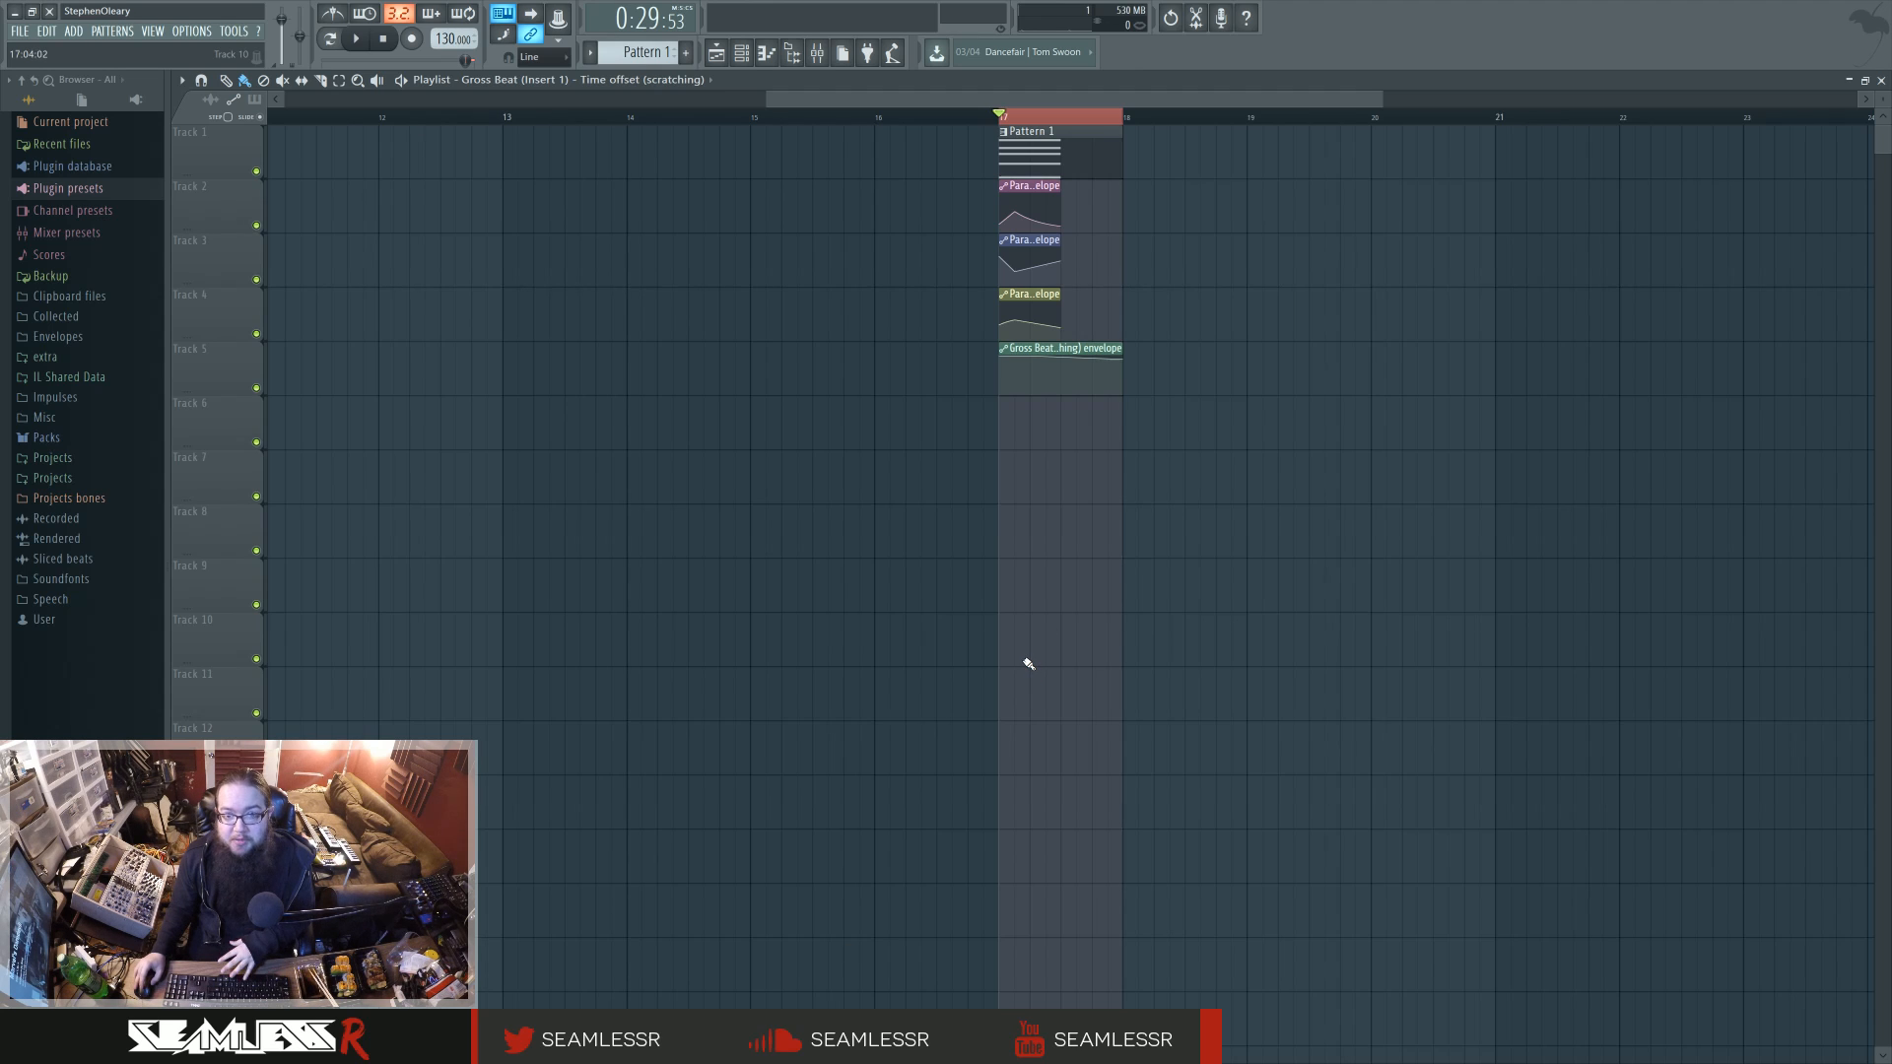
key(space)
key(space)
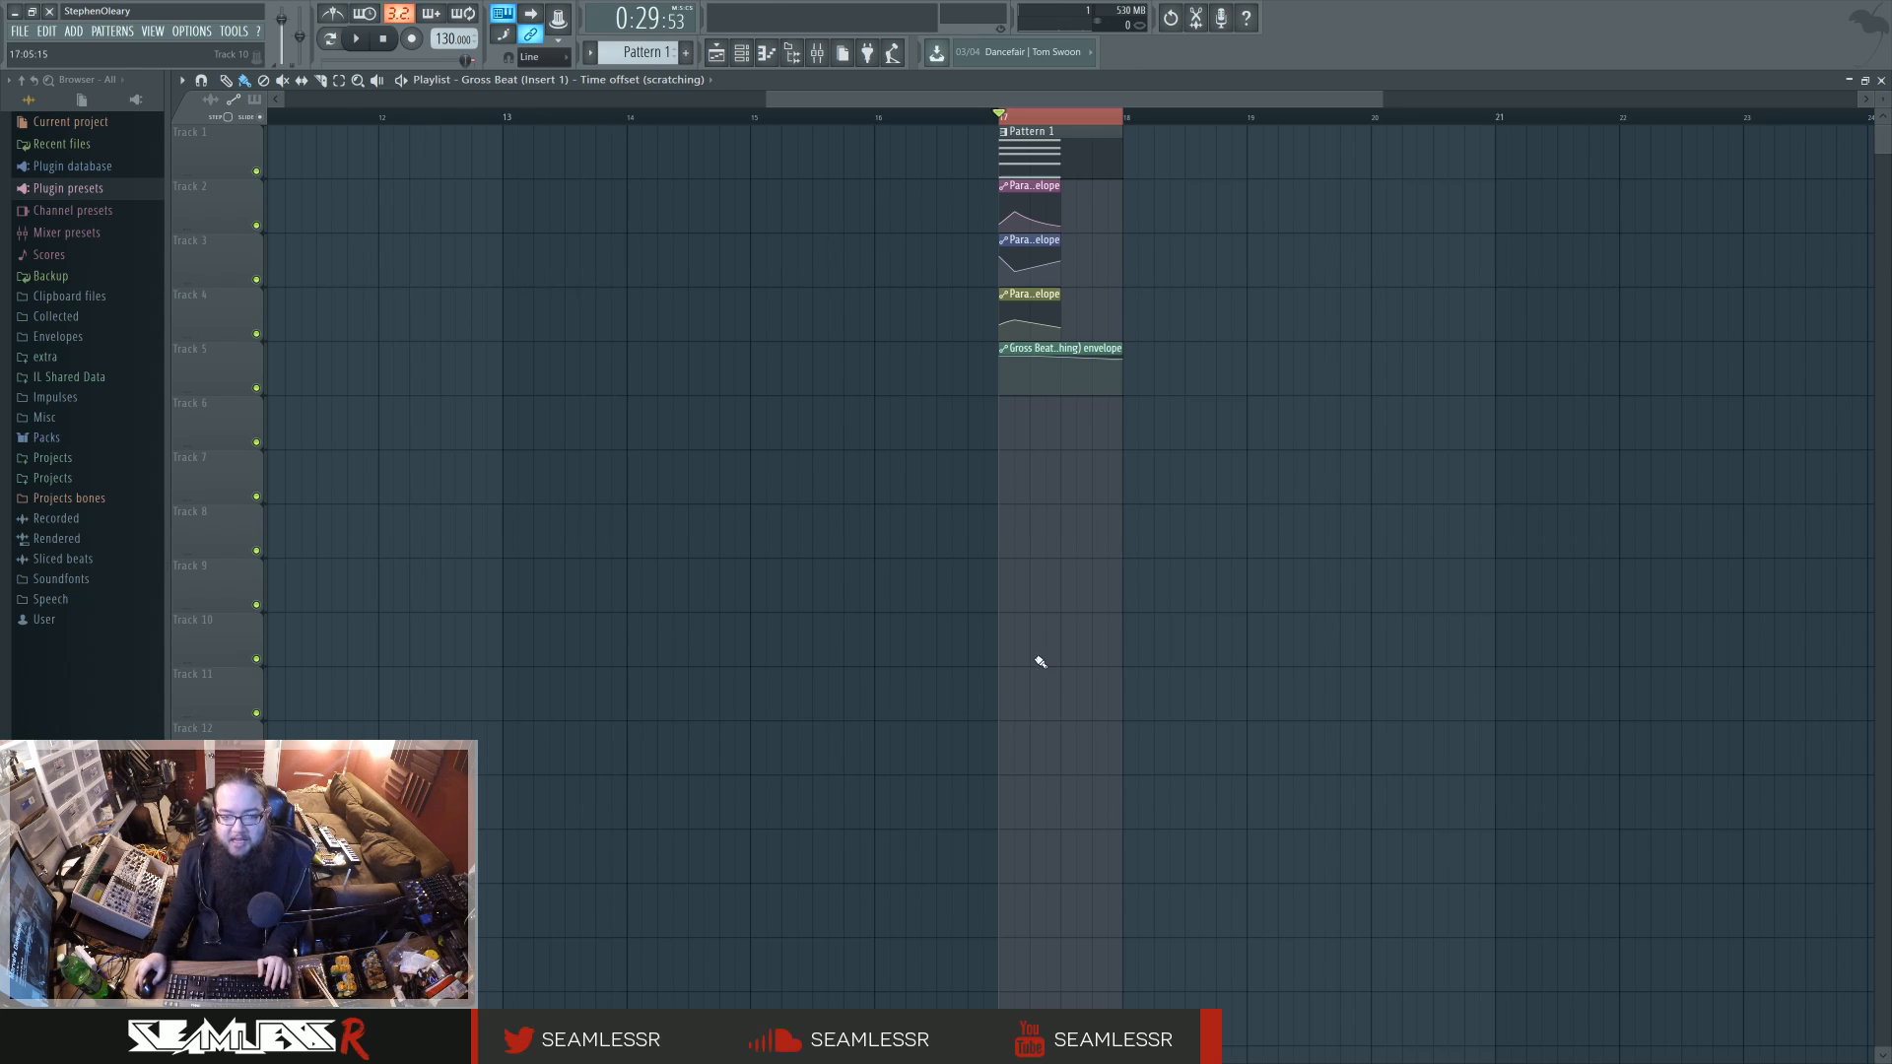
Step: Enlarge the playlist tracks so the EQ and Gross Beat envelopes are readable, and play the loop
scroll(1035, 660, up, 3)
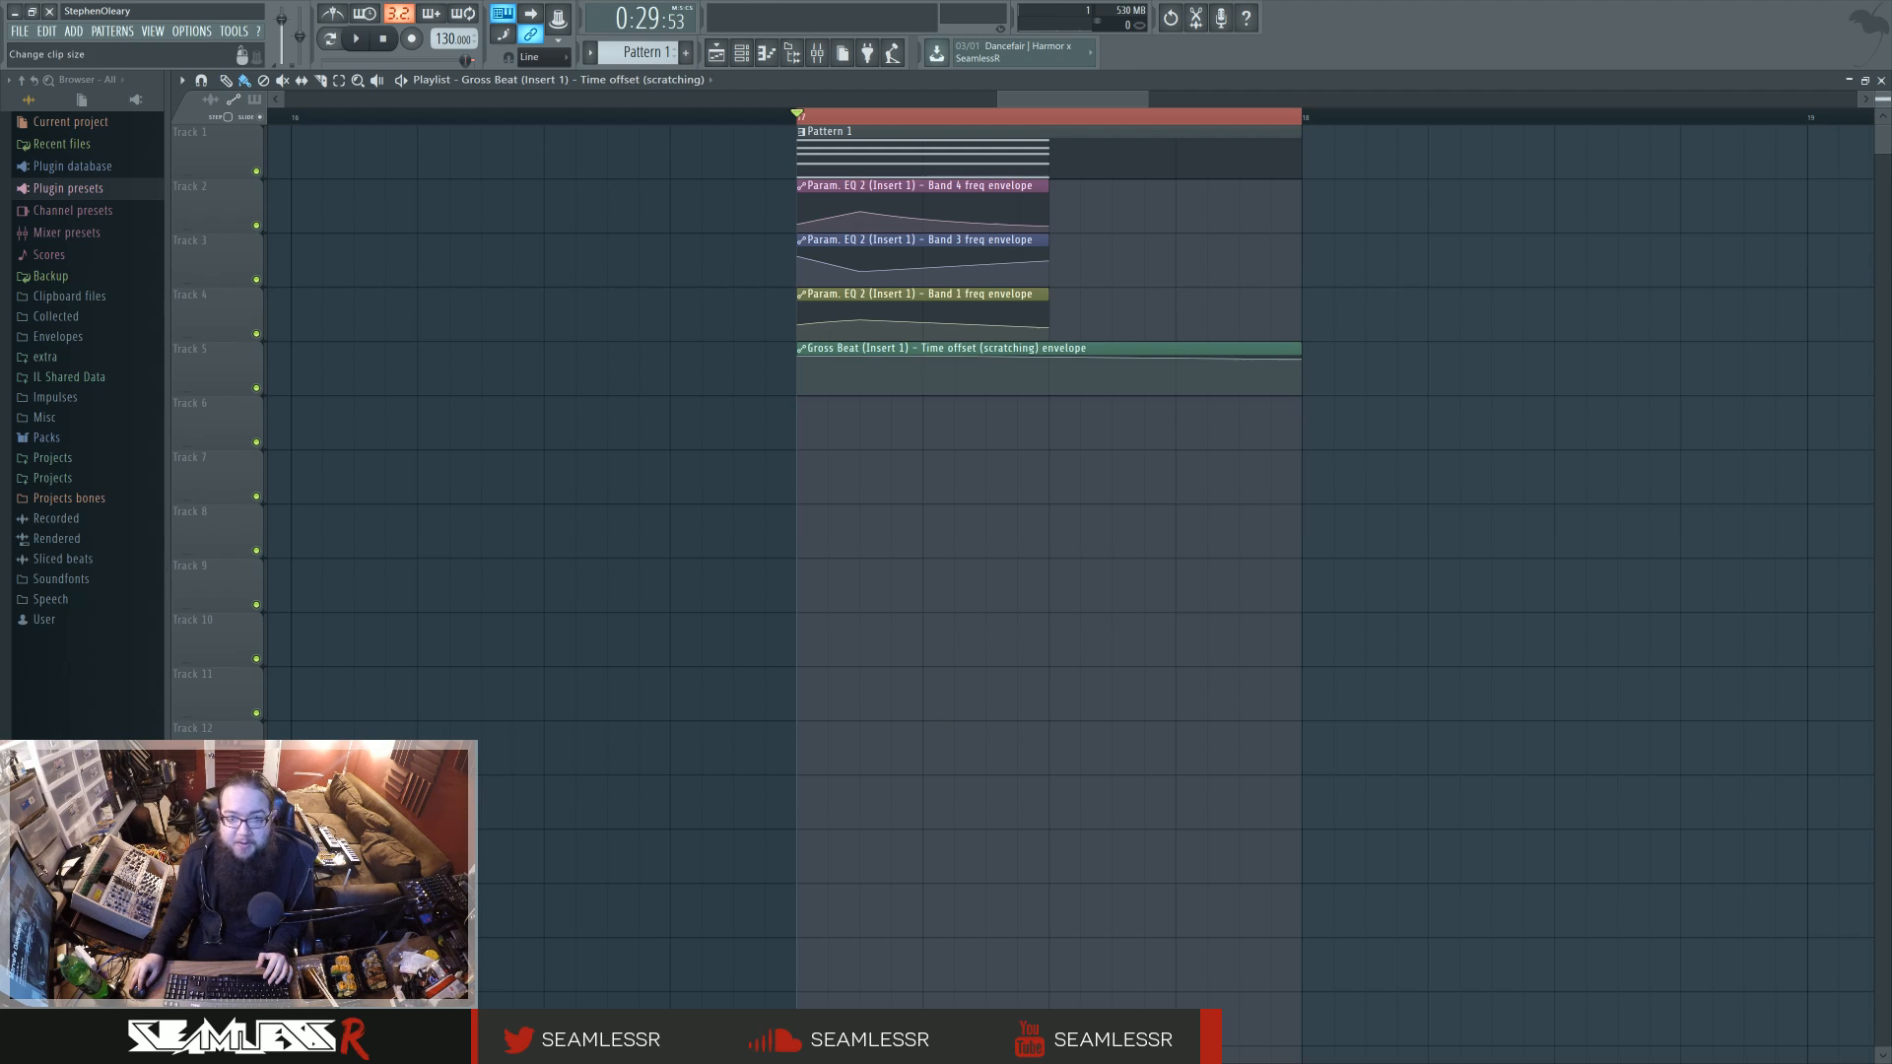
drag(1882, 99, 1880, 106)
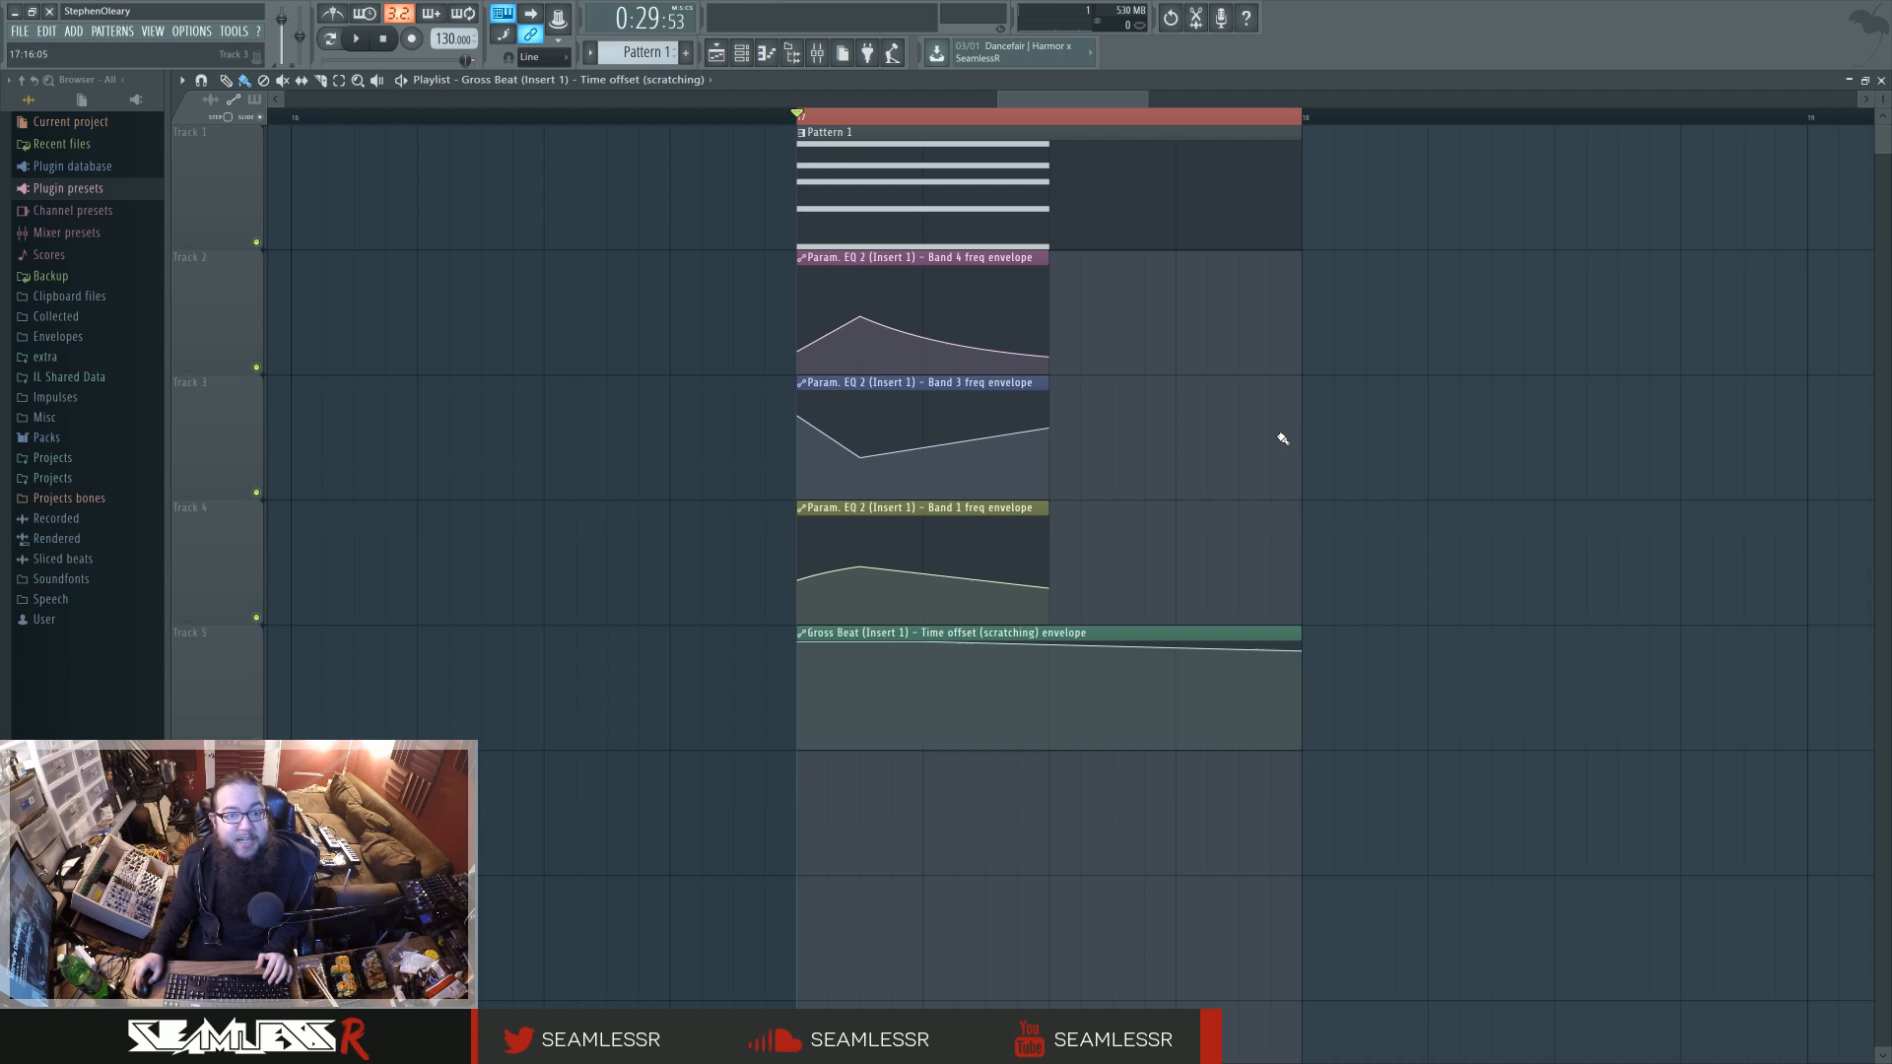
key(space)
key(space)
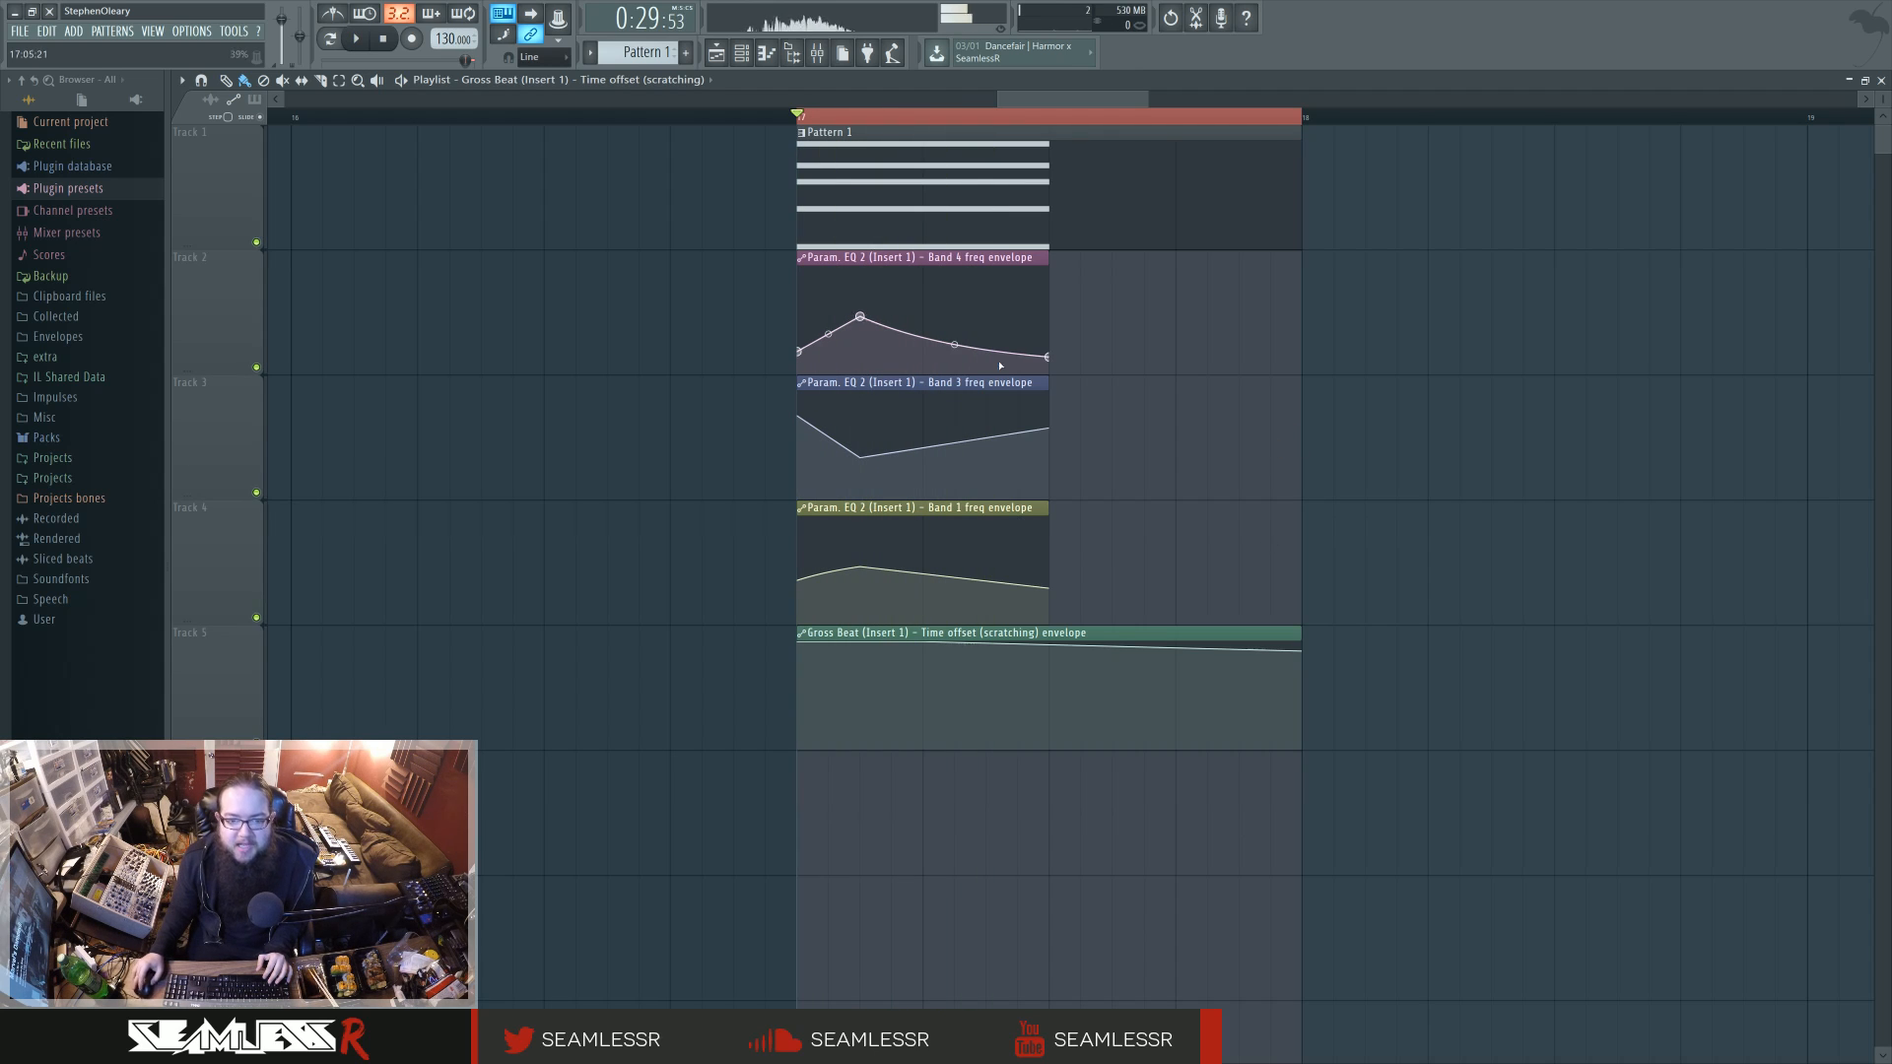
Step: Open the mixer, lower the volume of Insert 1, and play the loop to check the level
key(F9)
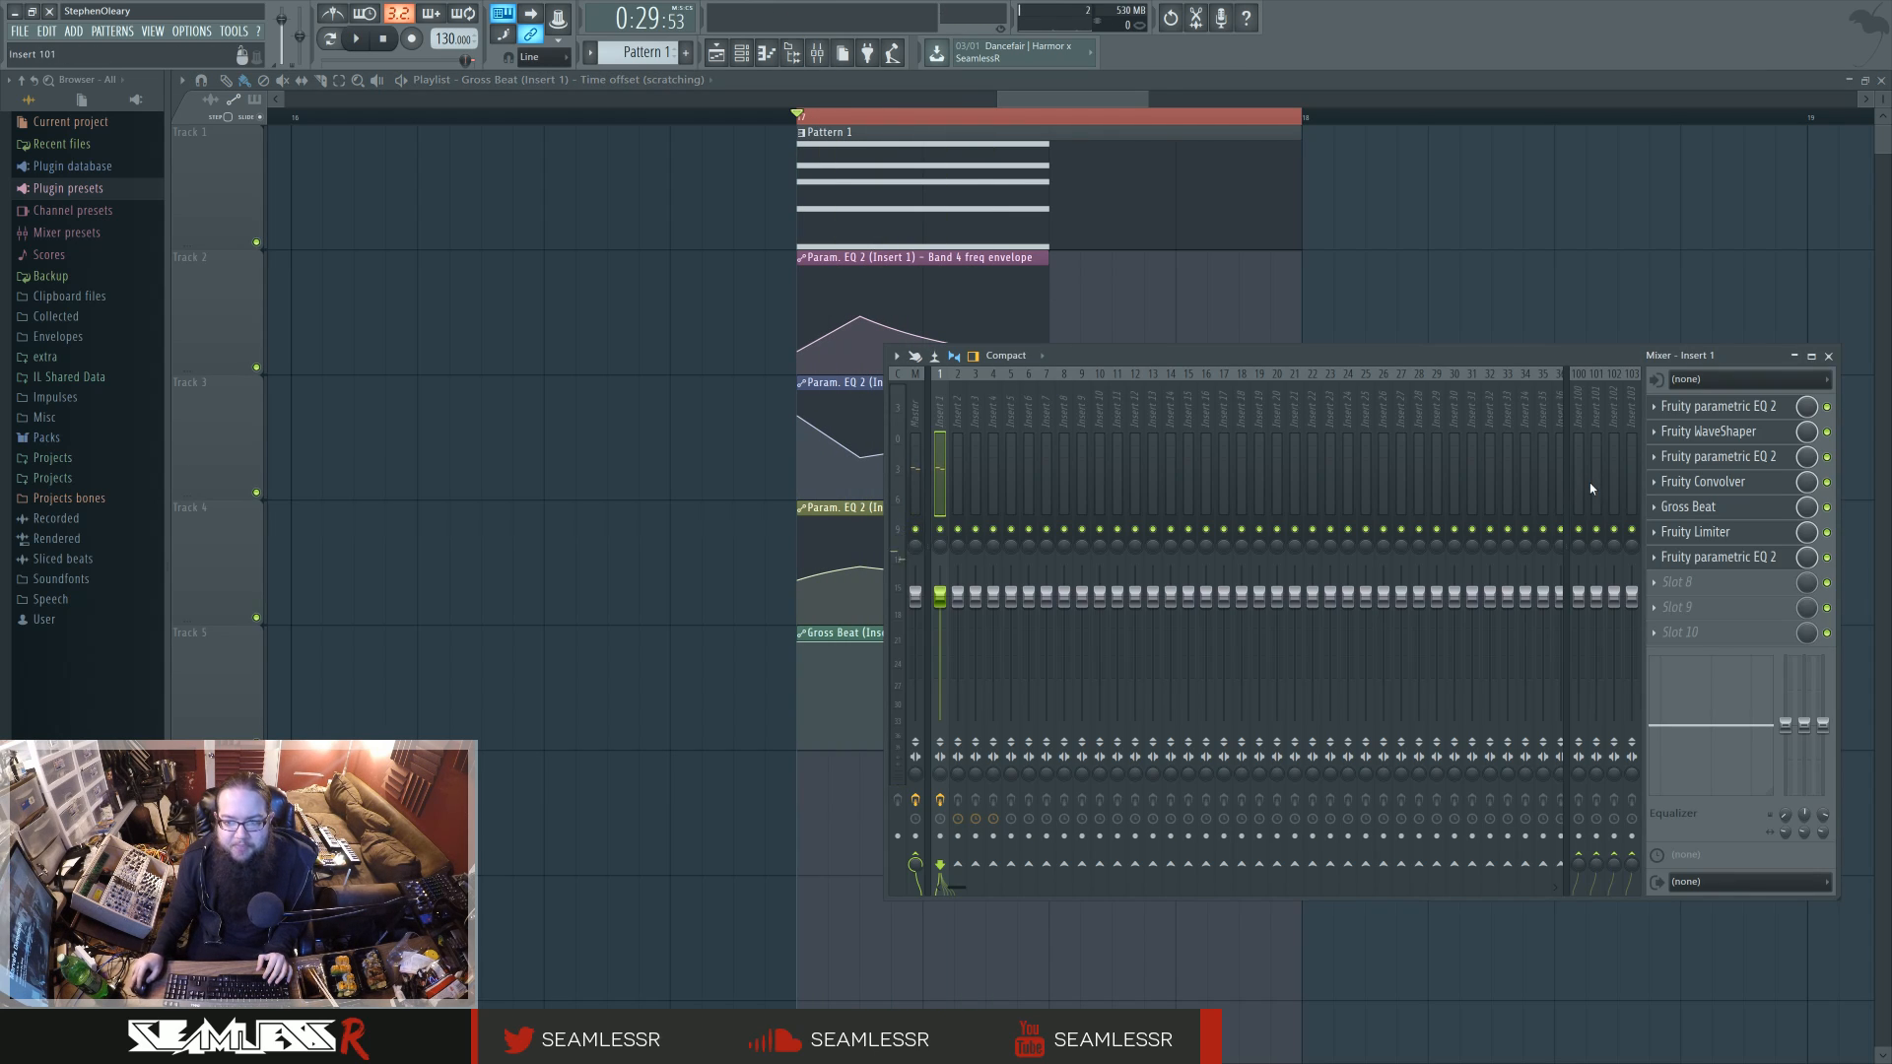
drag(1574, 381, 1428, 439)
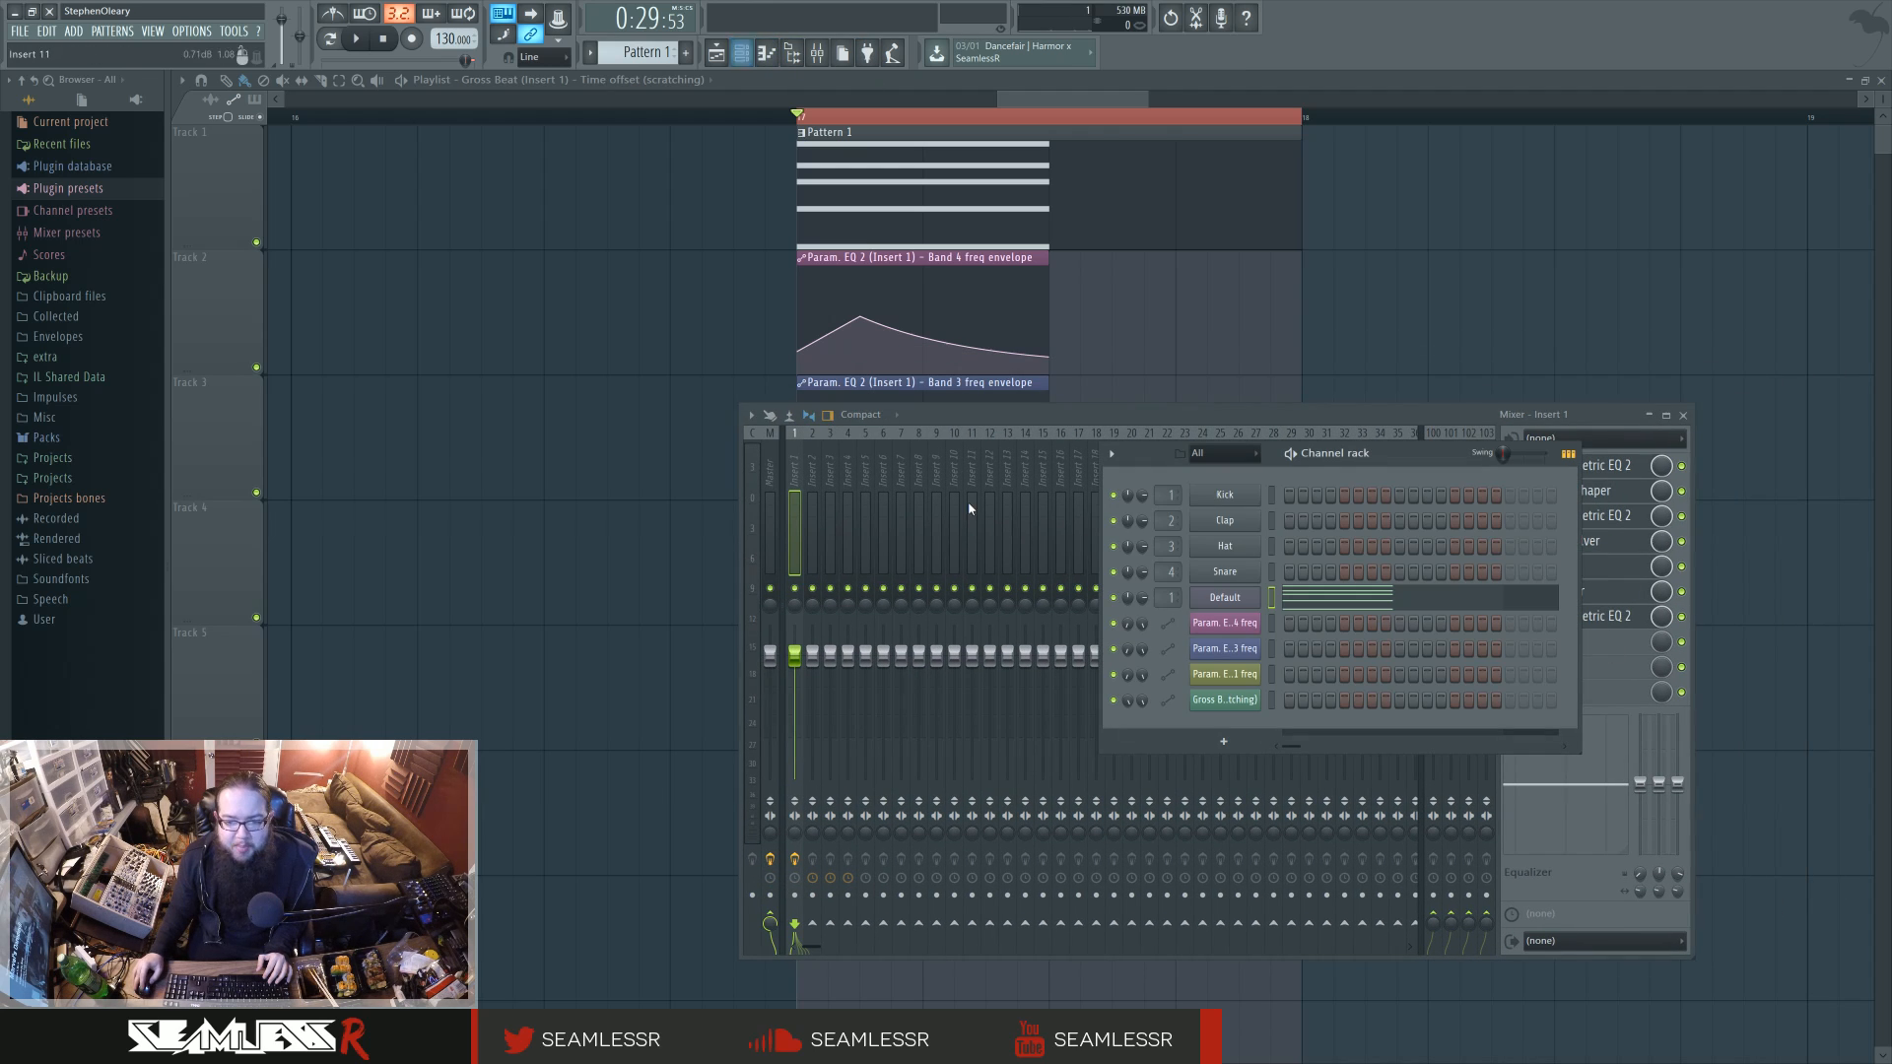
key(F6)
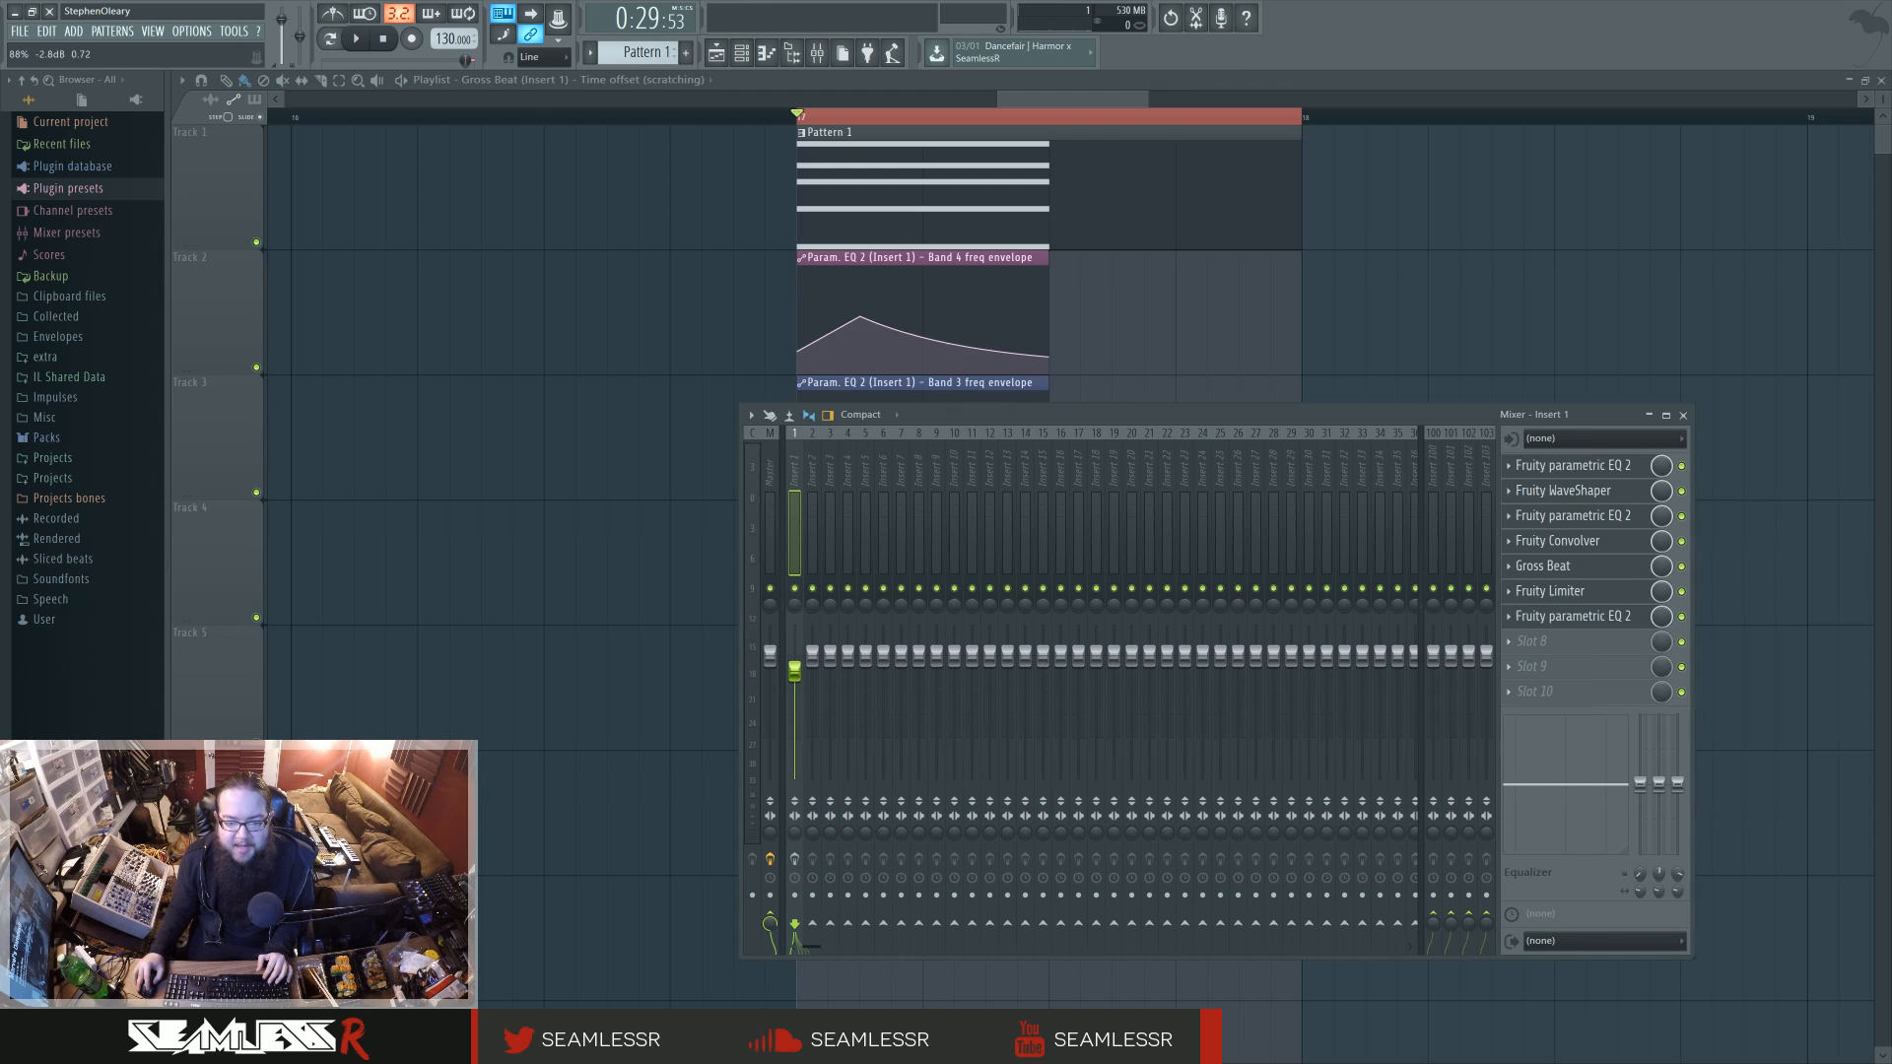
drag(795, 655, 796, 703)
key(space)
key(space)
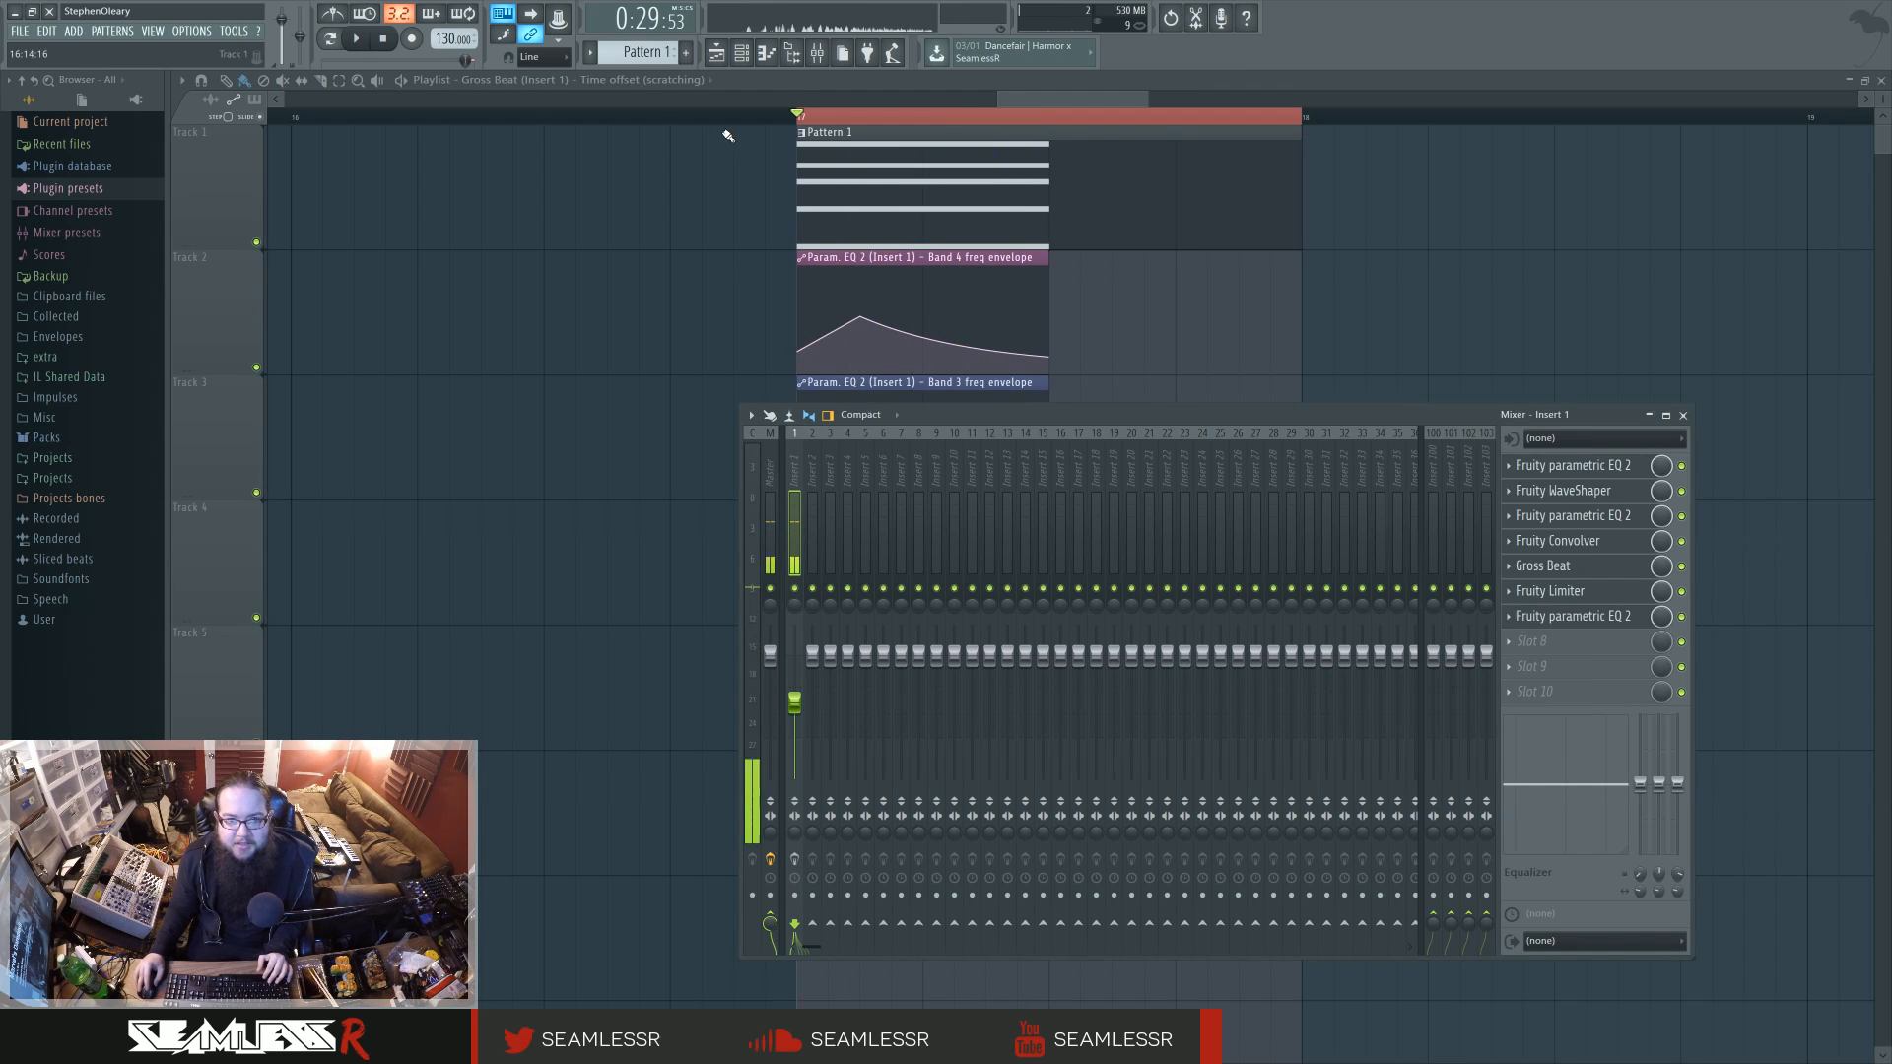
Step: Inspect the Sytrus synth on the Default channel of the channel rack, and close it
click(744, 55)
click(1232, 598)
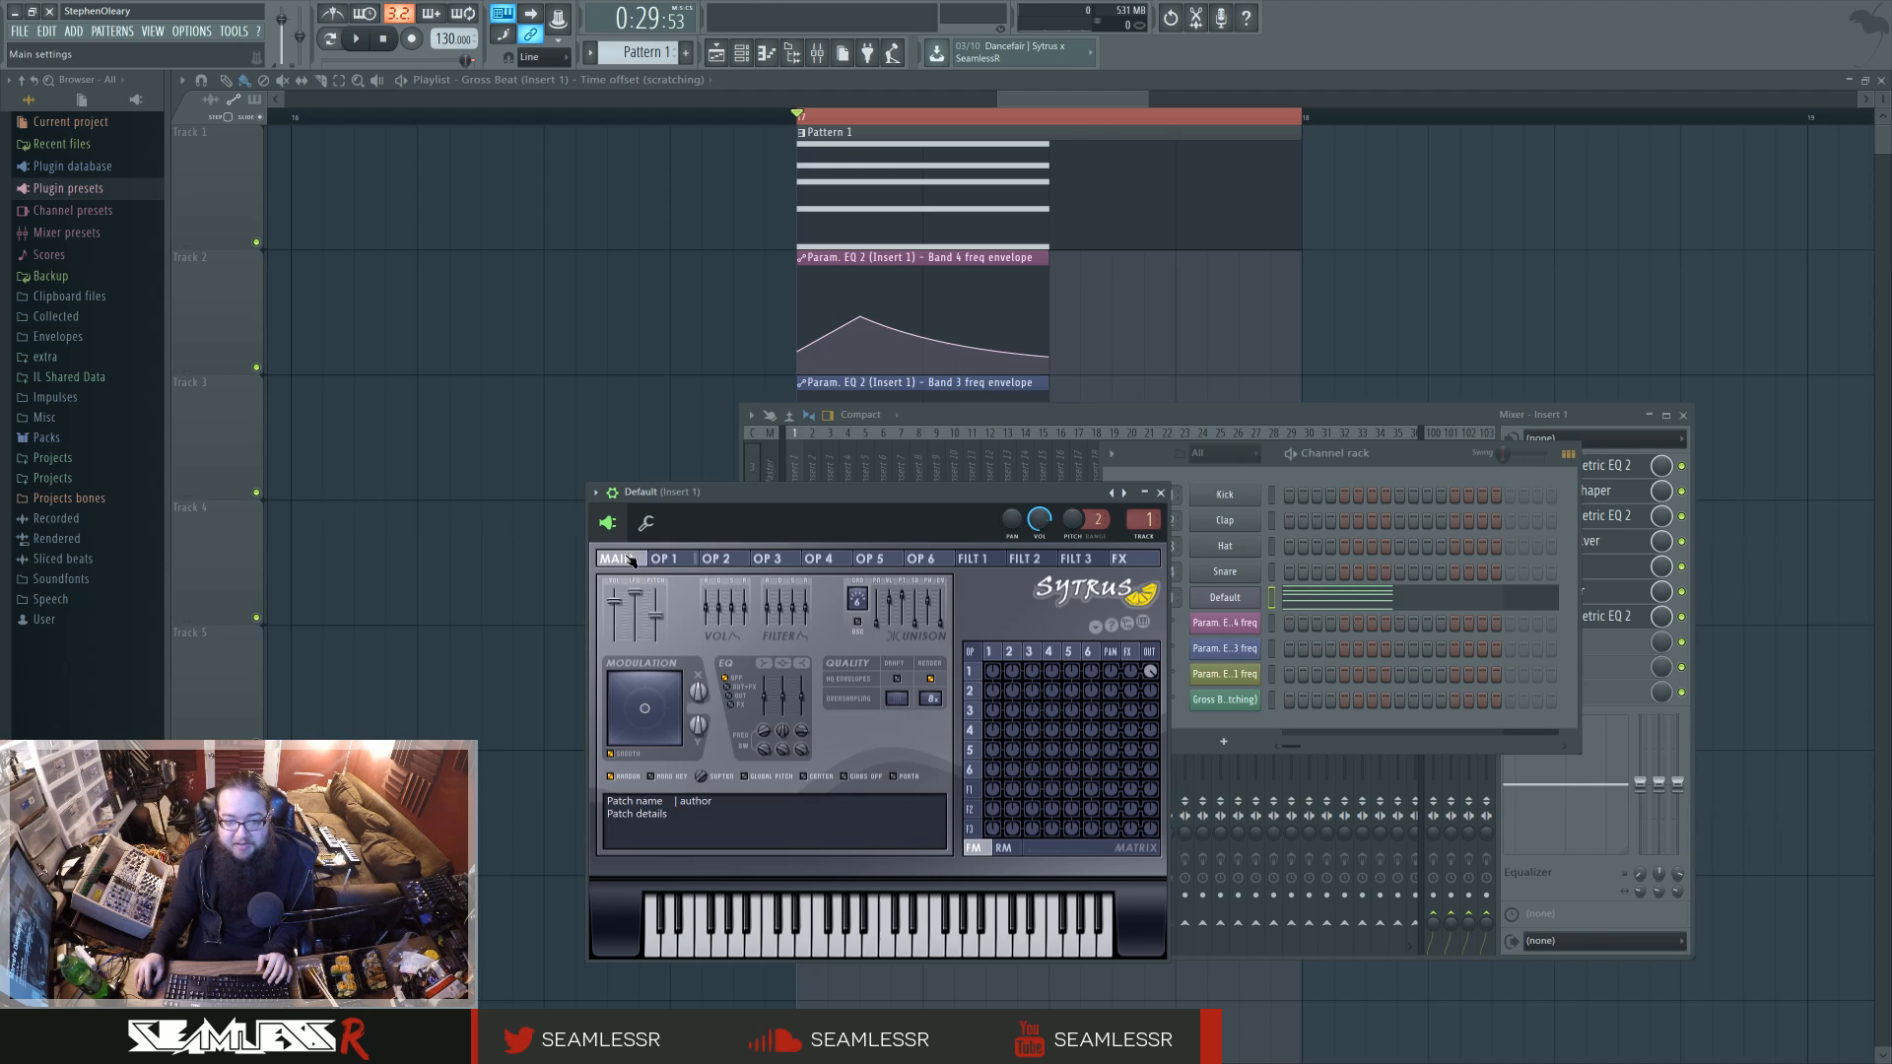
click(1158, 492)
drag(1390, 454, 1227, 602)
Step: Open the first parametric EQ on Insert 1, and add a Fruity Parametric EQ 2 to Insert 13 for comparison
click(1574, 465)
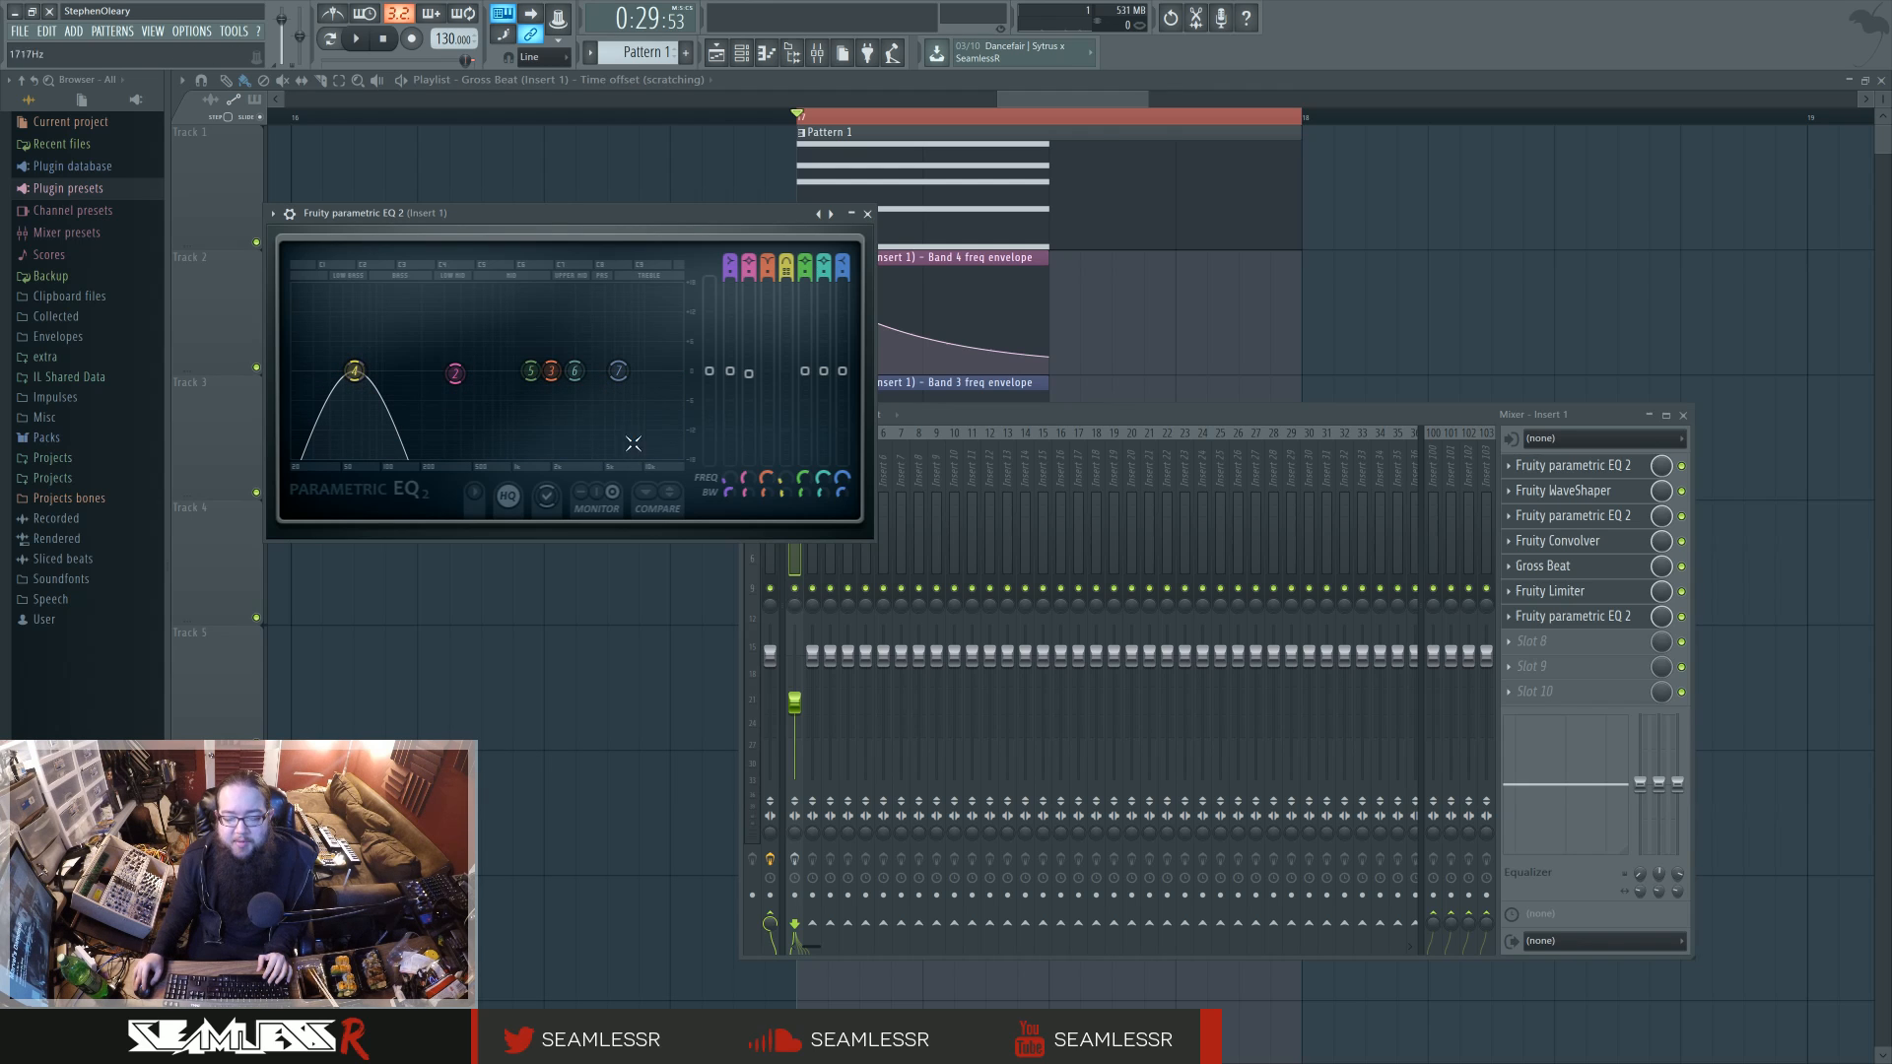
click(1013, 501)
click(1574, 465)
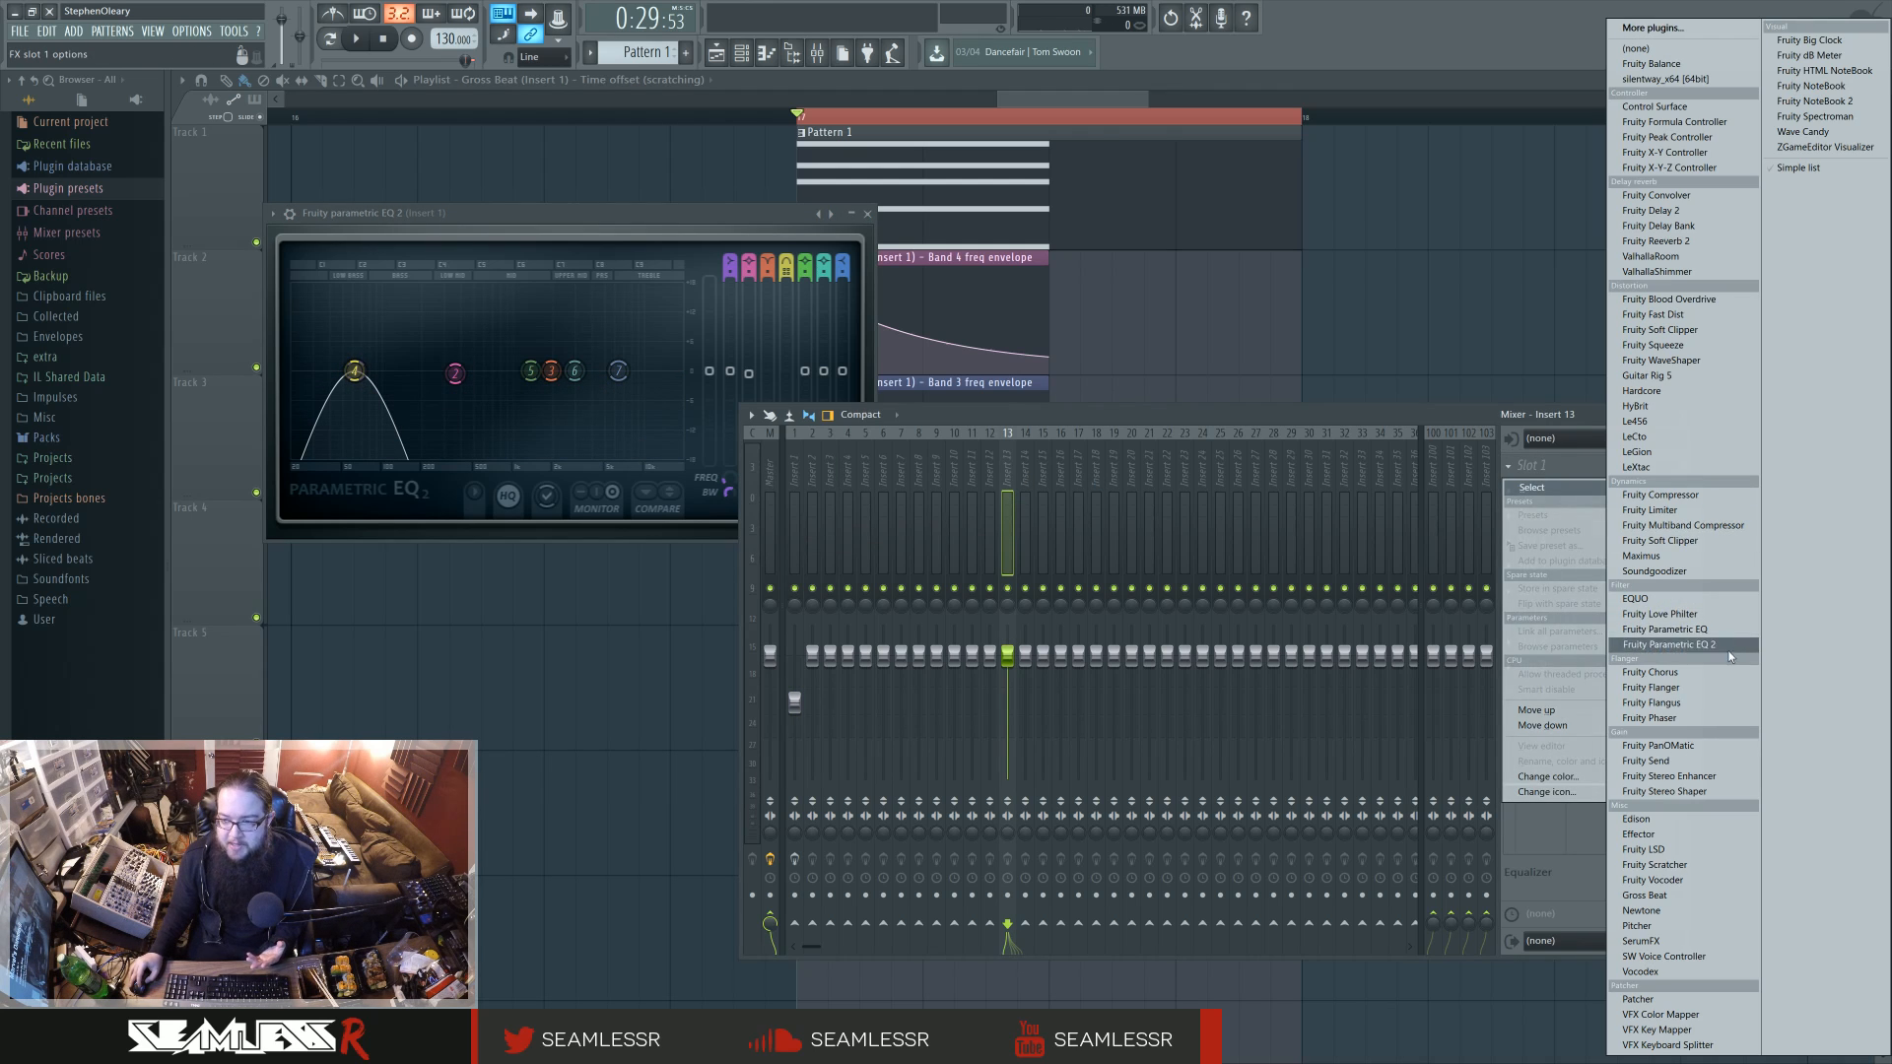
click(1676, 646)
drag(975, 309, 1399, 279)
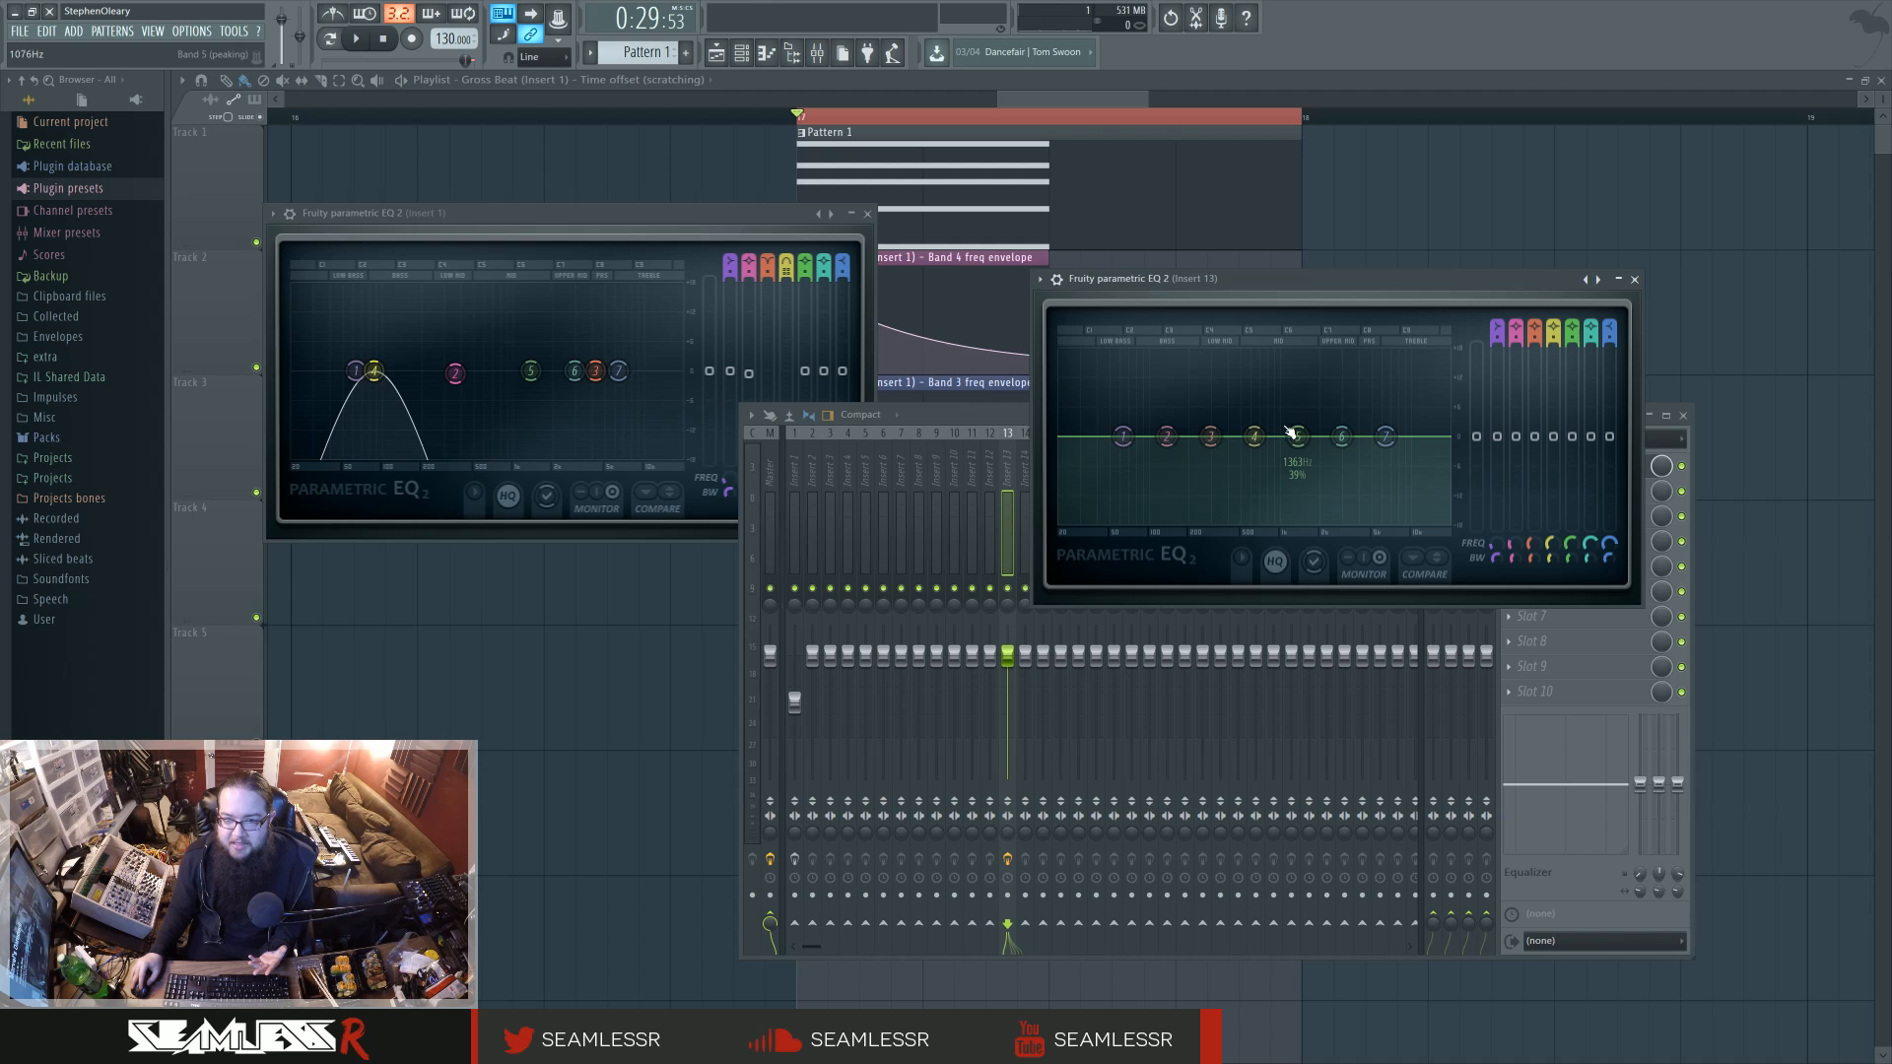
Step: Set band 4 of the Insert 13 EQ to the High pass type
right_click(1255, 440)
mouse_move(1296, 483)
click(1342, 523)
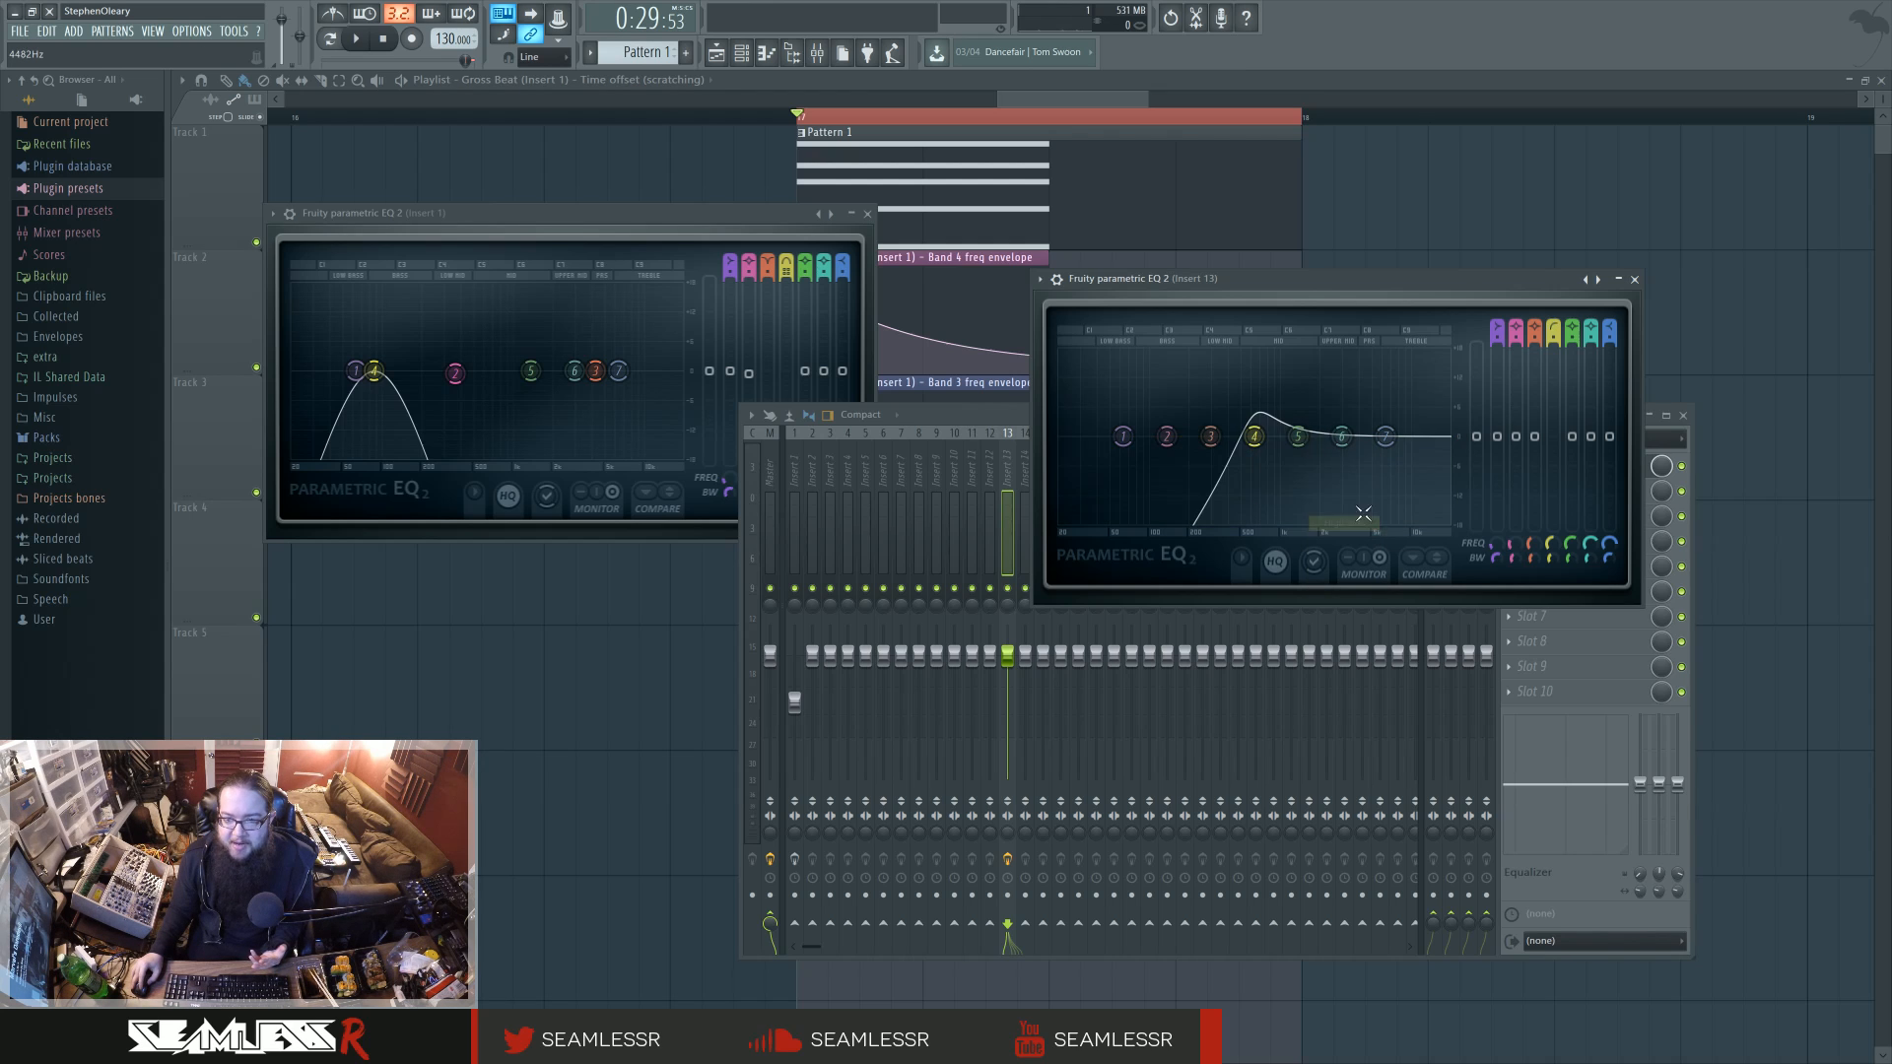
Step: Change band 4 of the Insert 13 EQ to Band pass, narrow it to 9% and raise its frequency slightly
right_click(1254, 437)
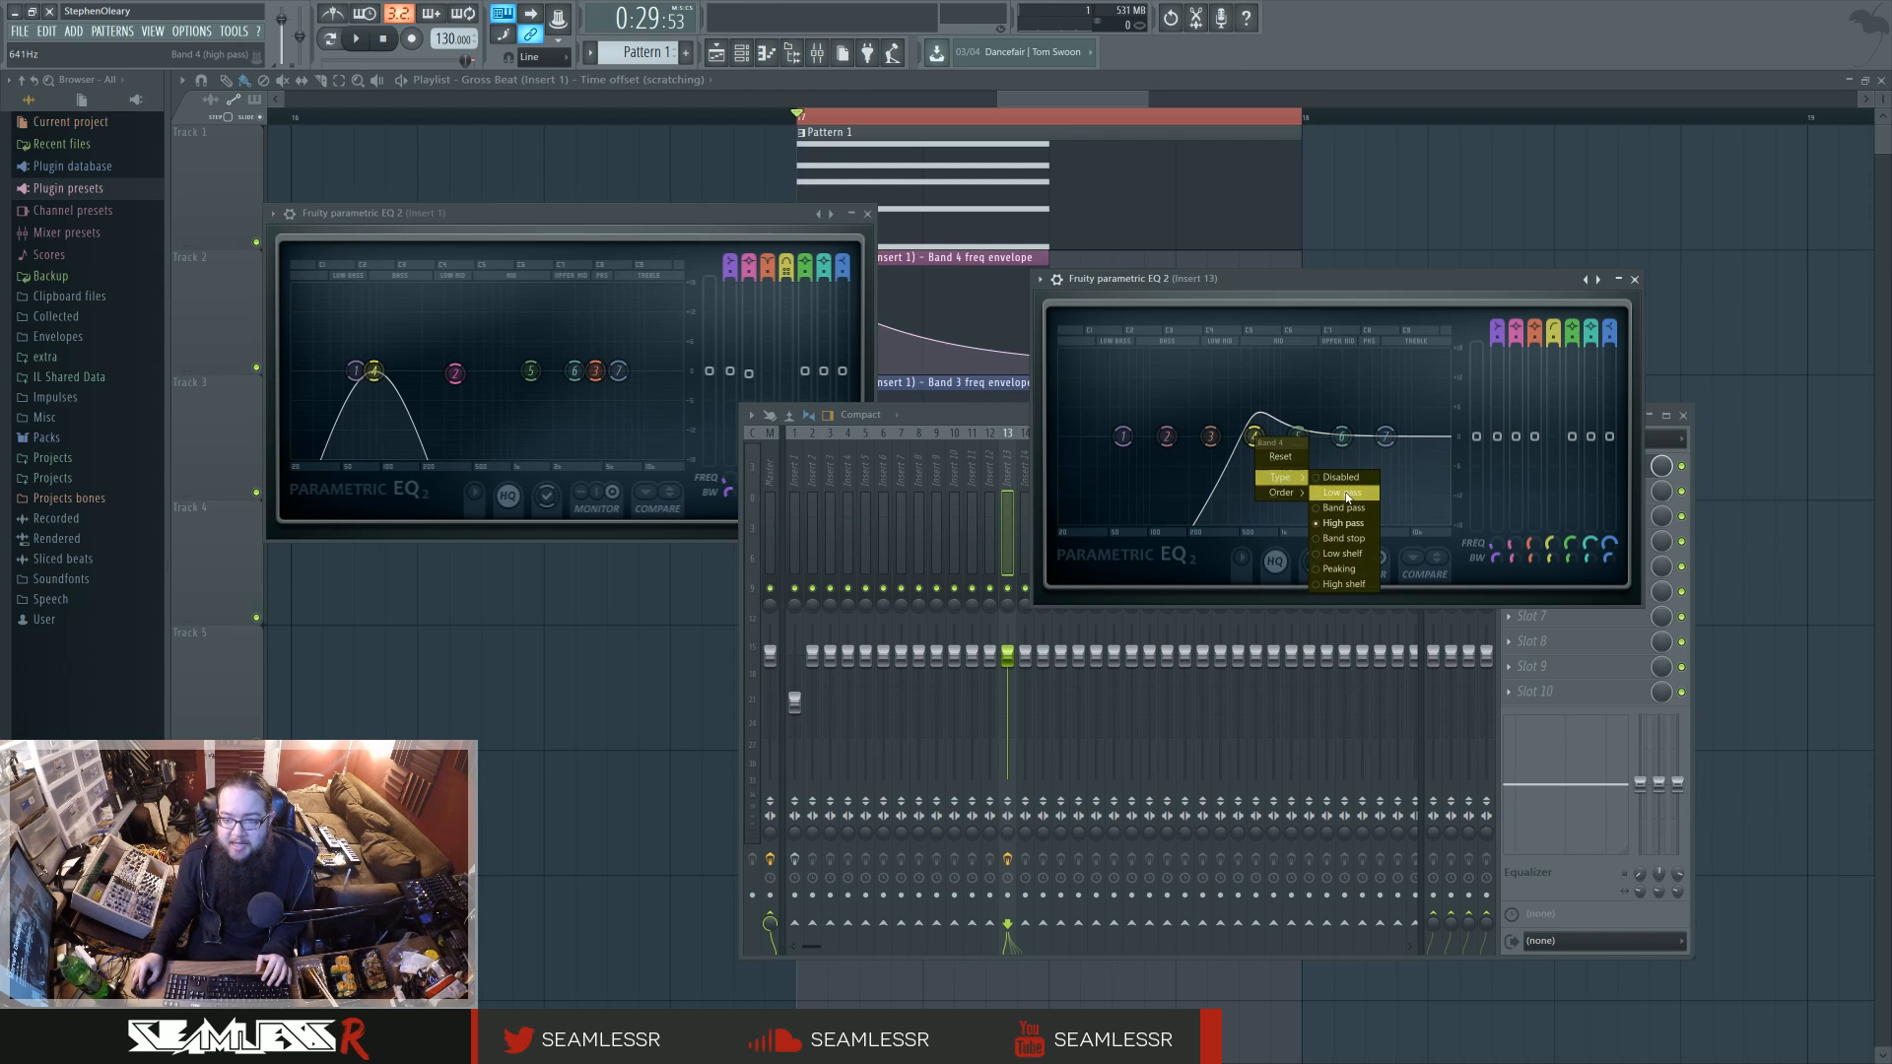
click(1330, 513)
scroll(1254, 437, down, 10)
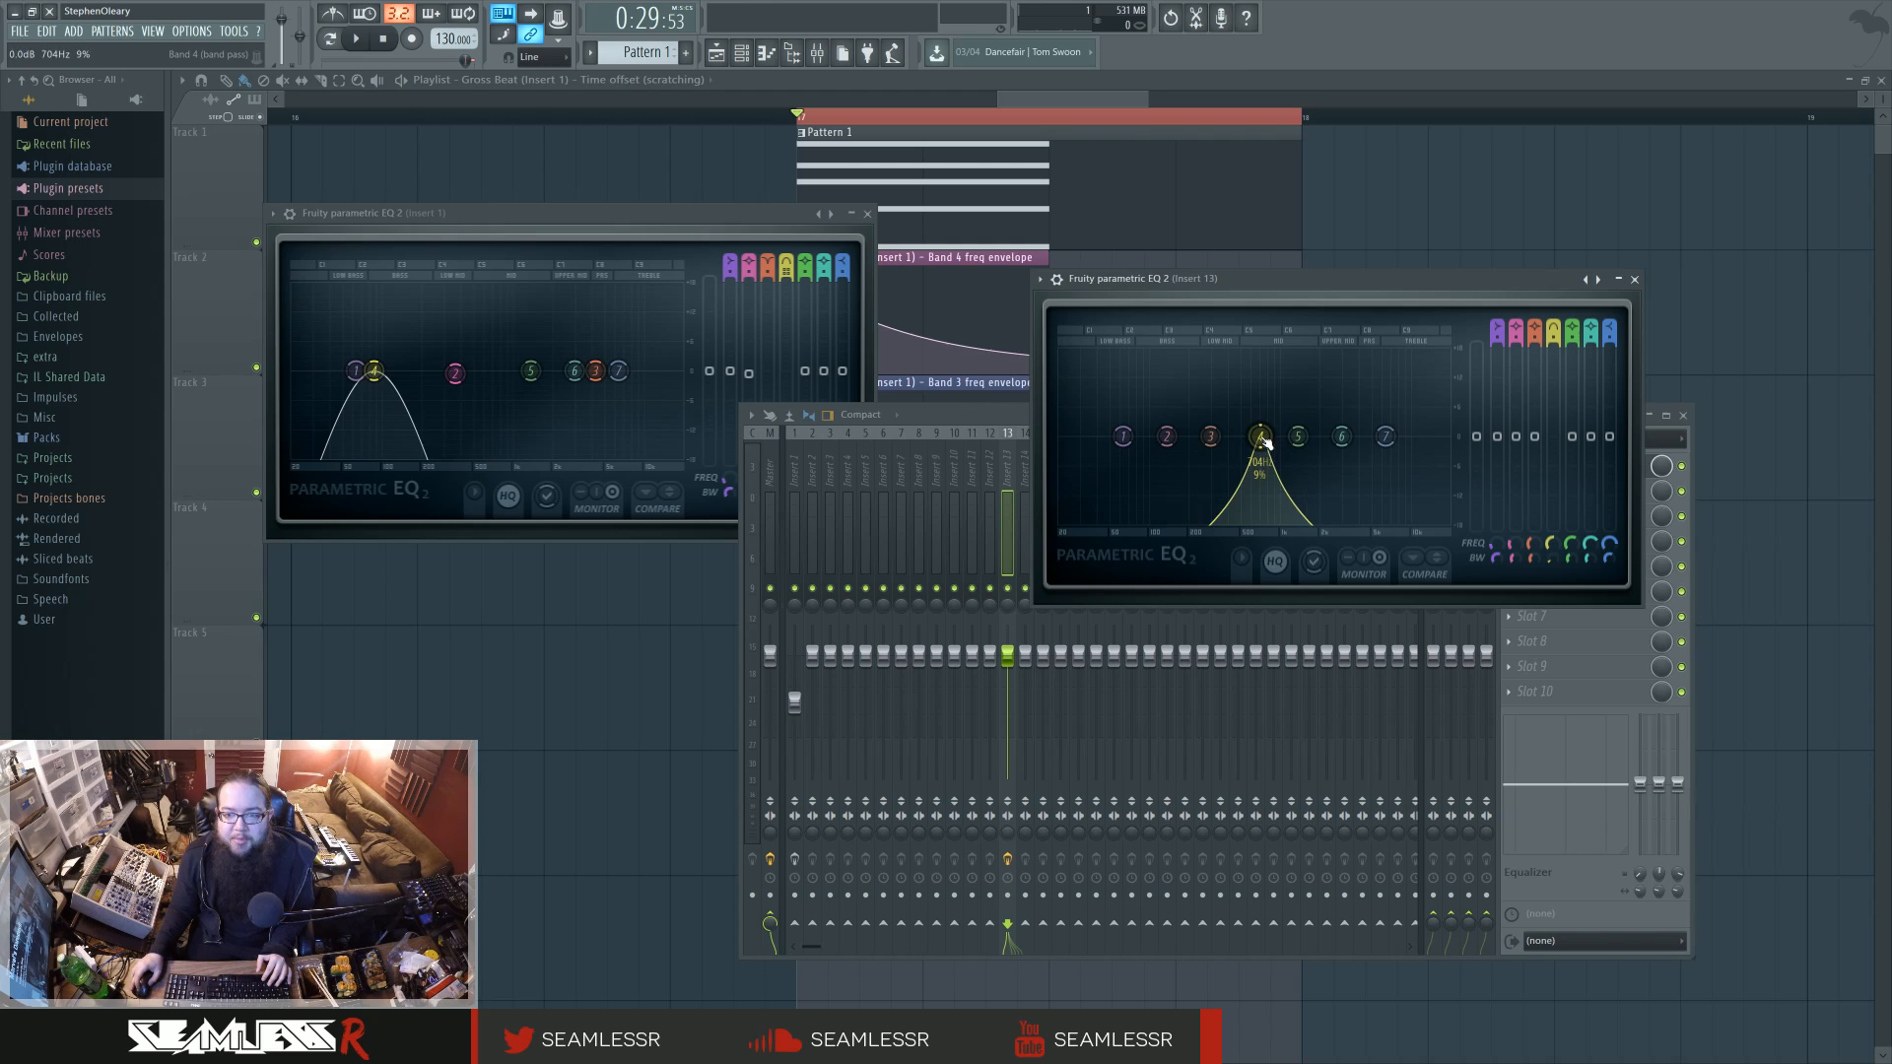
mouse_move(1254, 437)
mouse_down()
mouse_move(1224, 439)
mouse_move(1268, 436)
mouse_up()
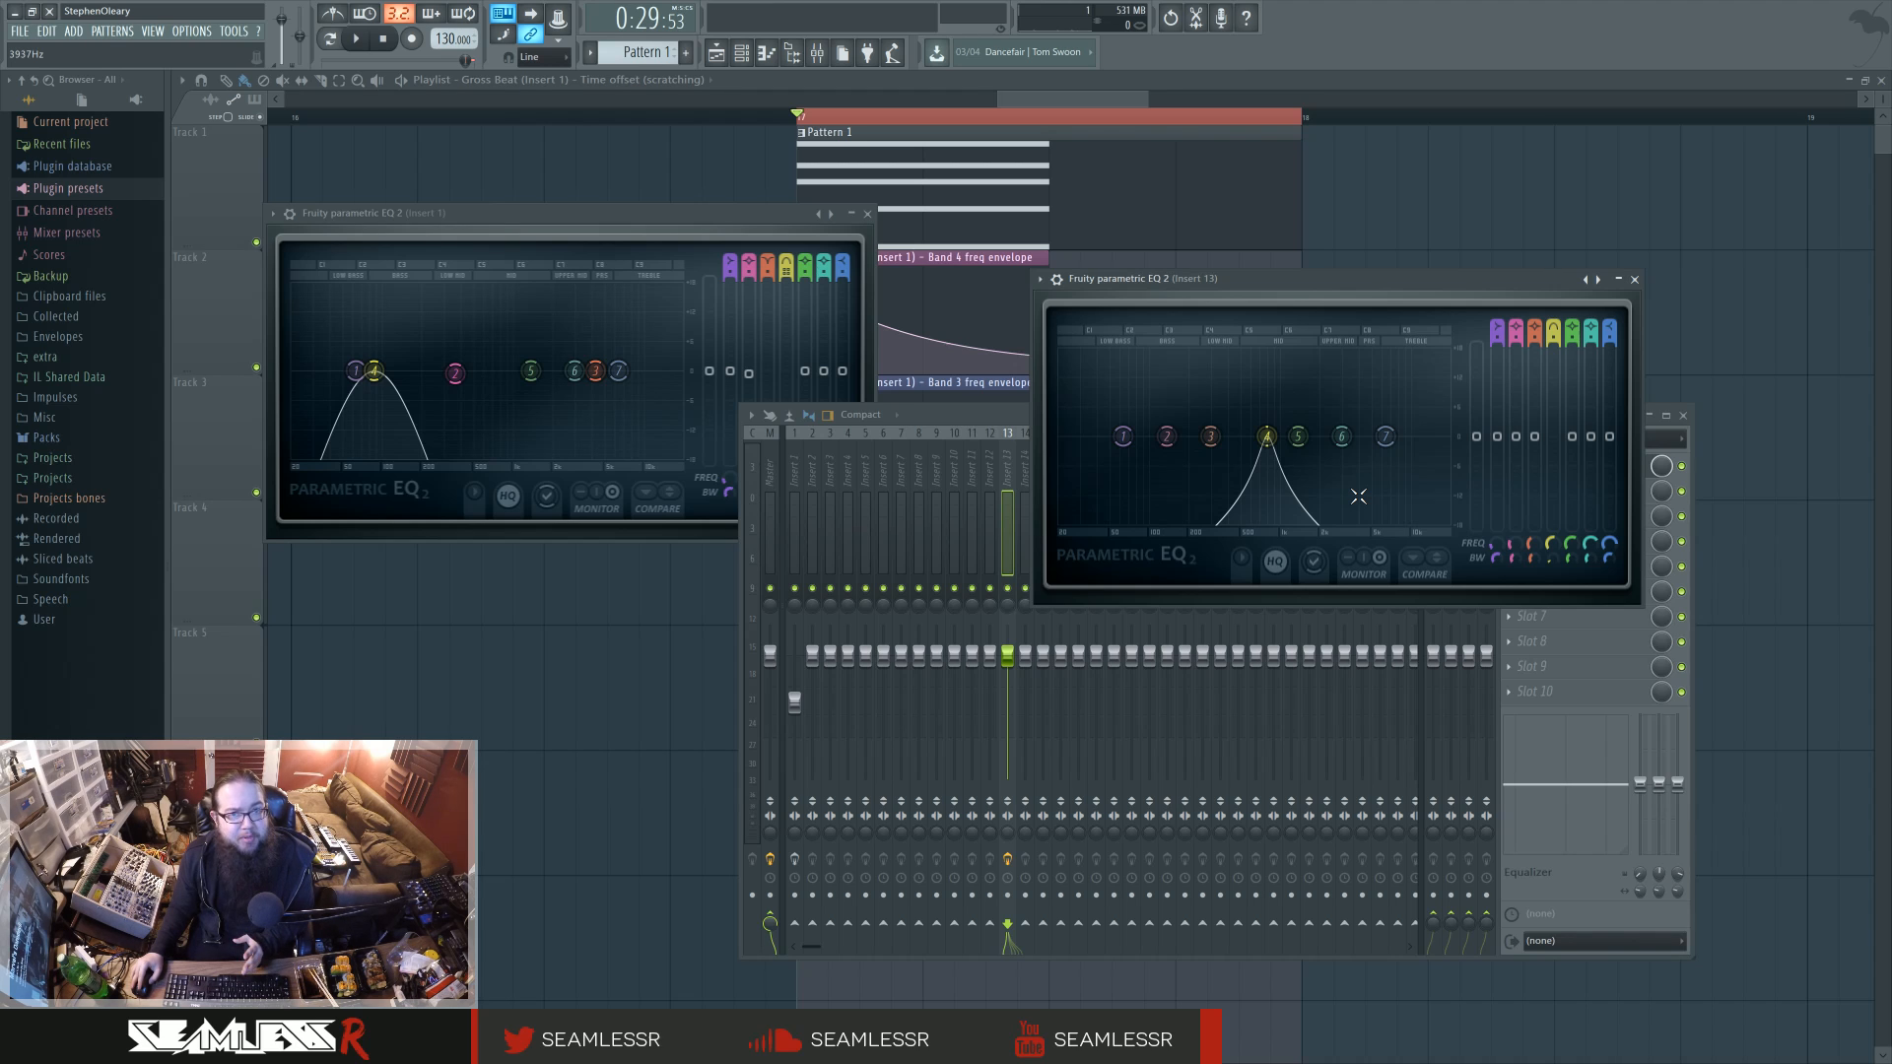
Step: Try the Gentle 6 and Steep 8 filter orders on band 4 of the Insert 13 EQ
right_click(1271, 448)
mouse_move(1296, 492)
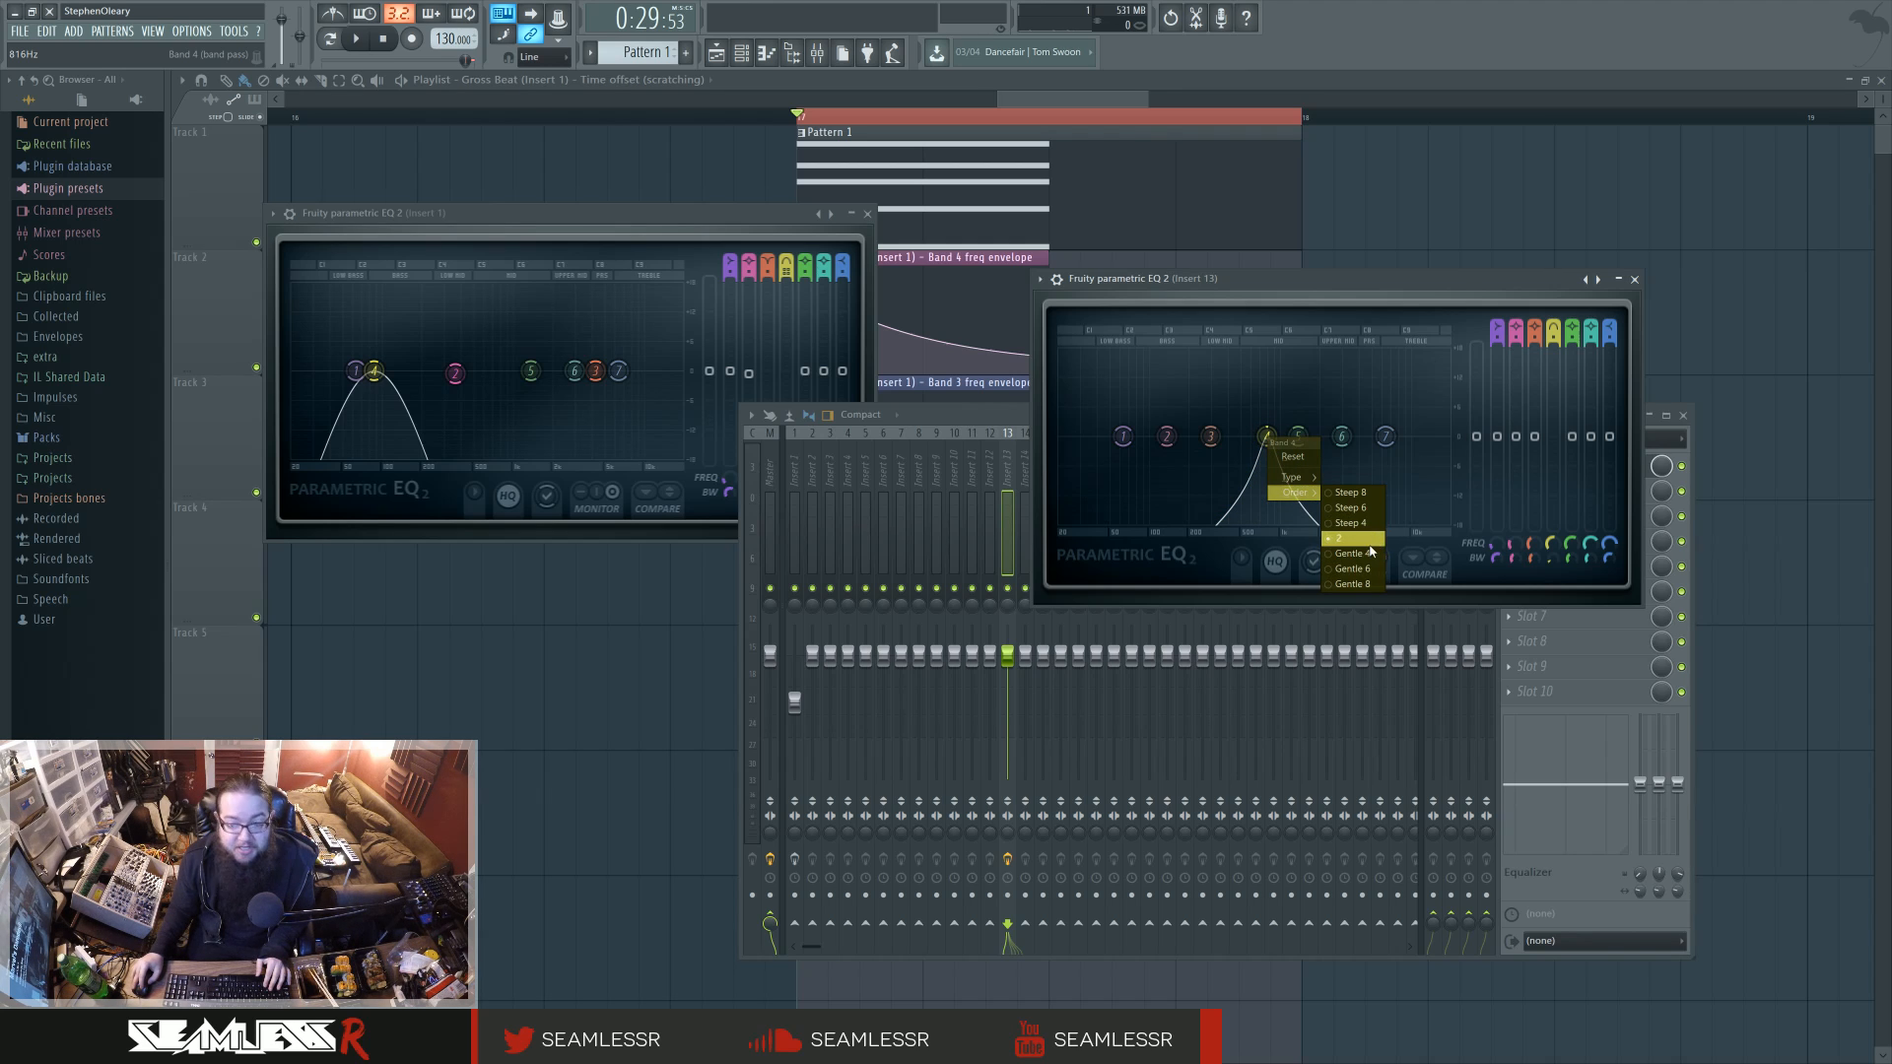
click(1358, 568)
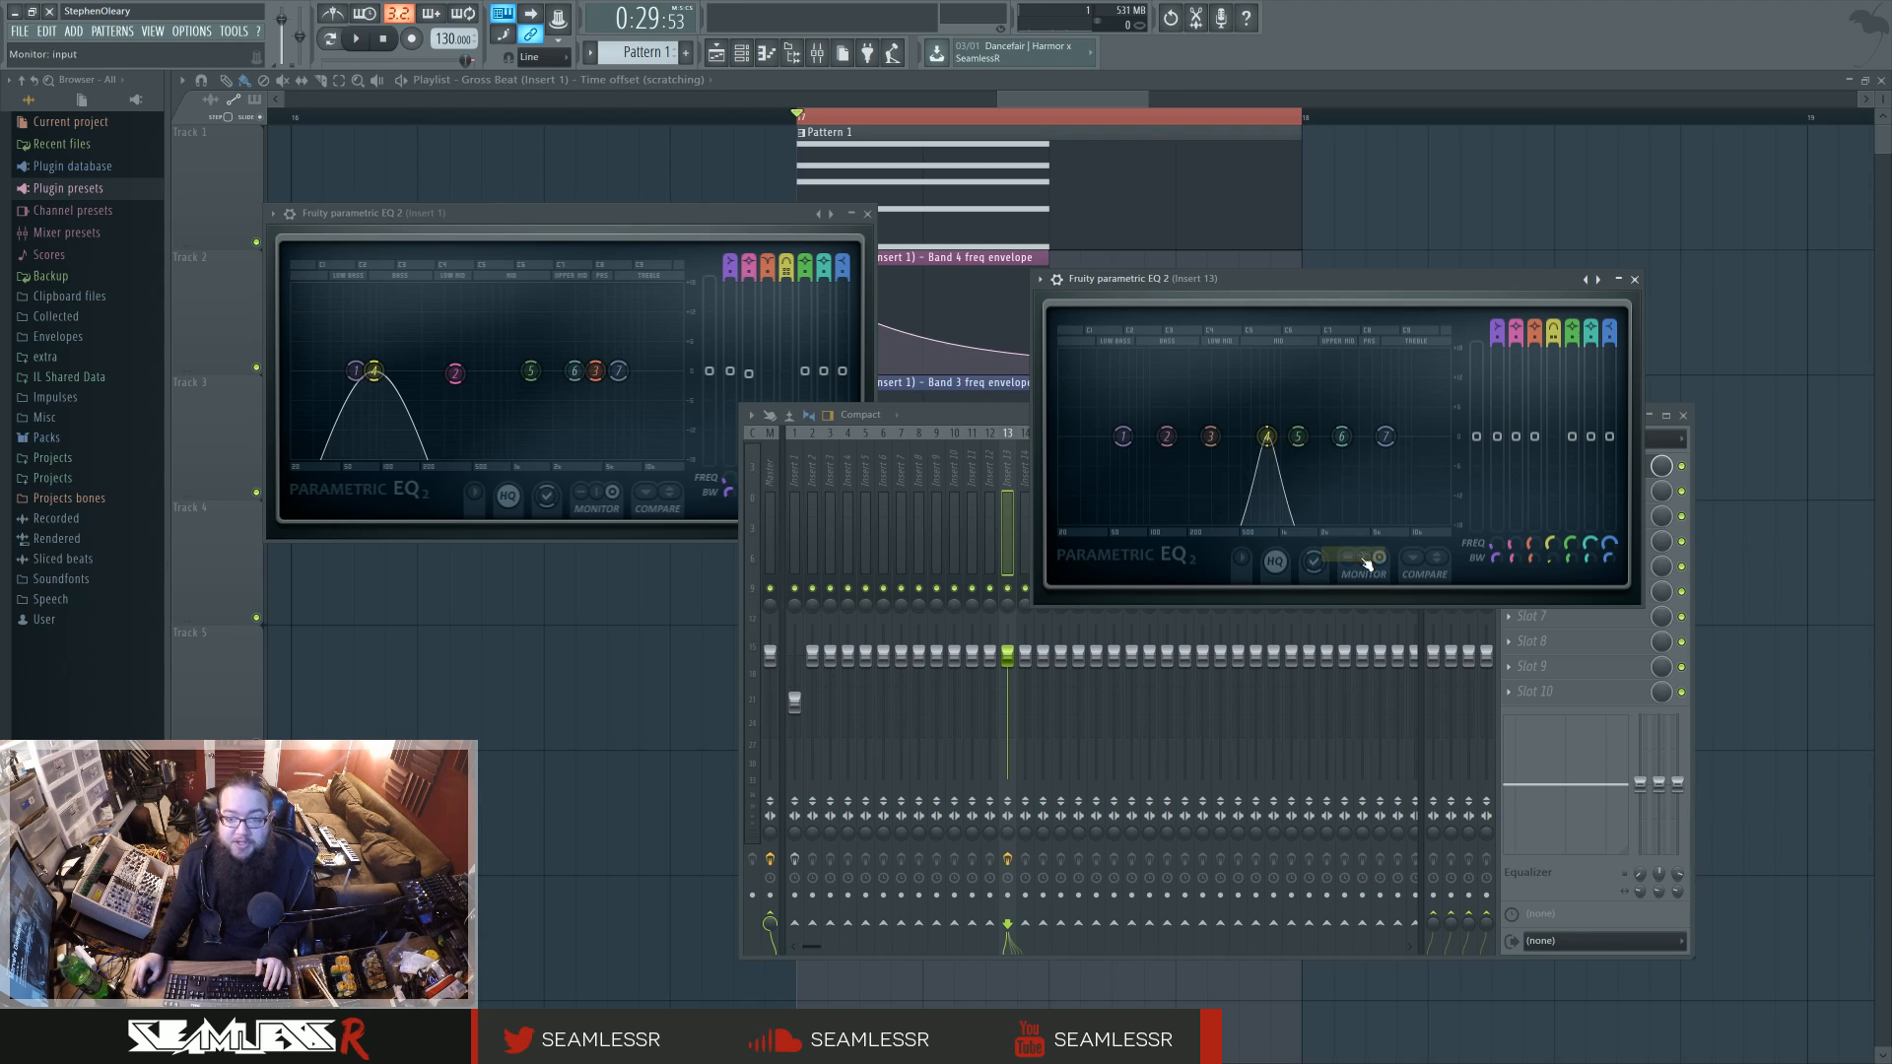
right_click(1271, 440)
mouse_move(1297, 494)
click(1368, 499)
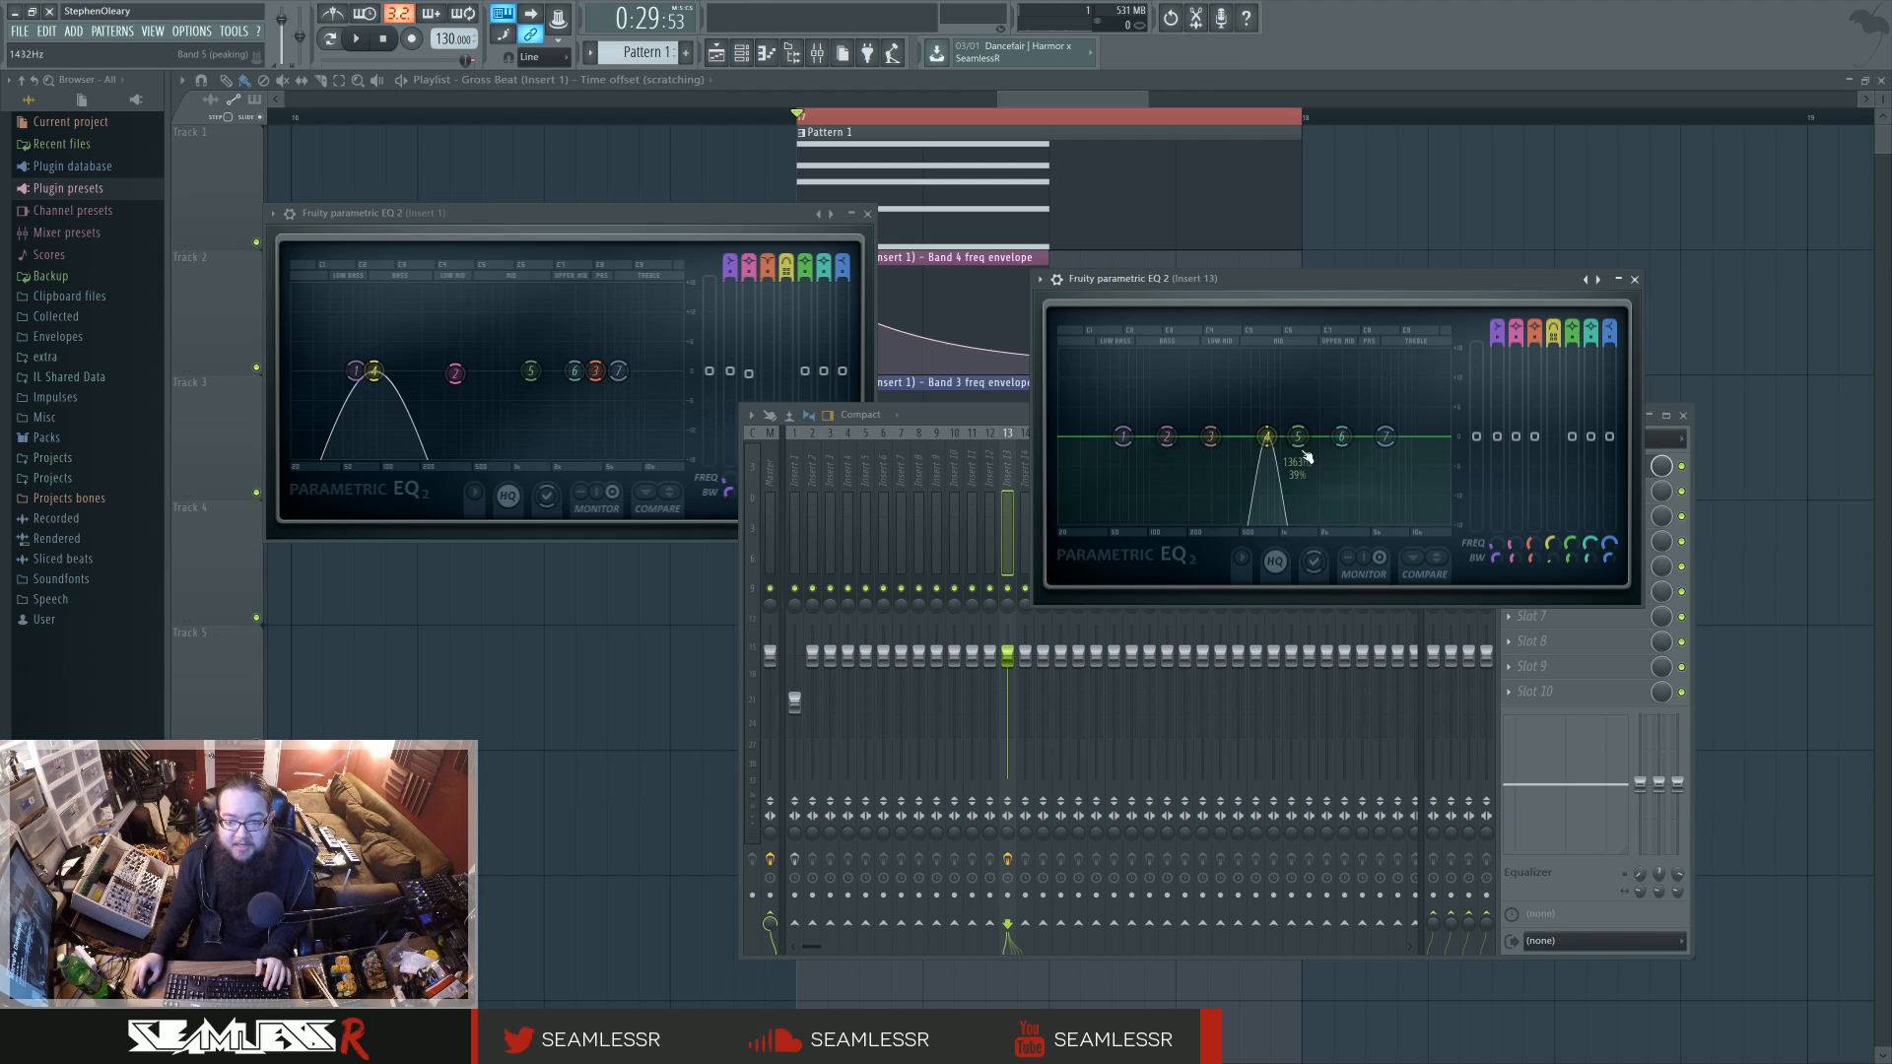
Step: Widen band 4 of the Insert 13 EQ and set its filter order to 2
scroll(1271, 439, up, 5)
scroll(1268, 439, down, 2)
scroll(1268, 438, up, 4)
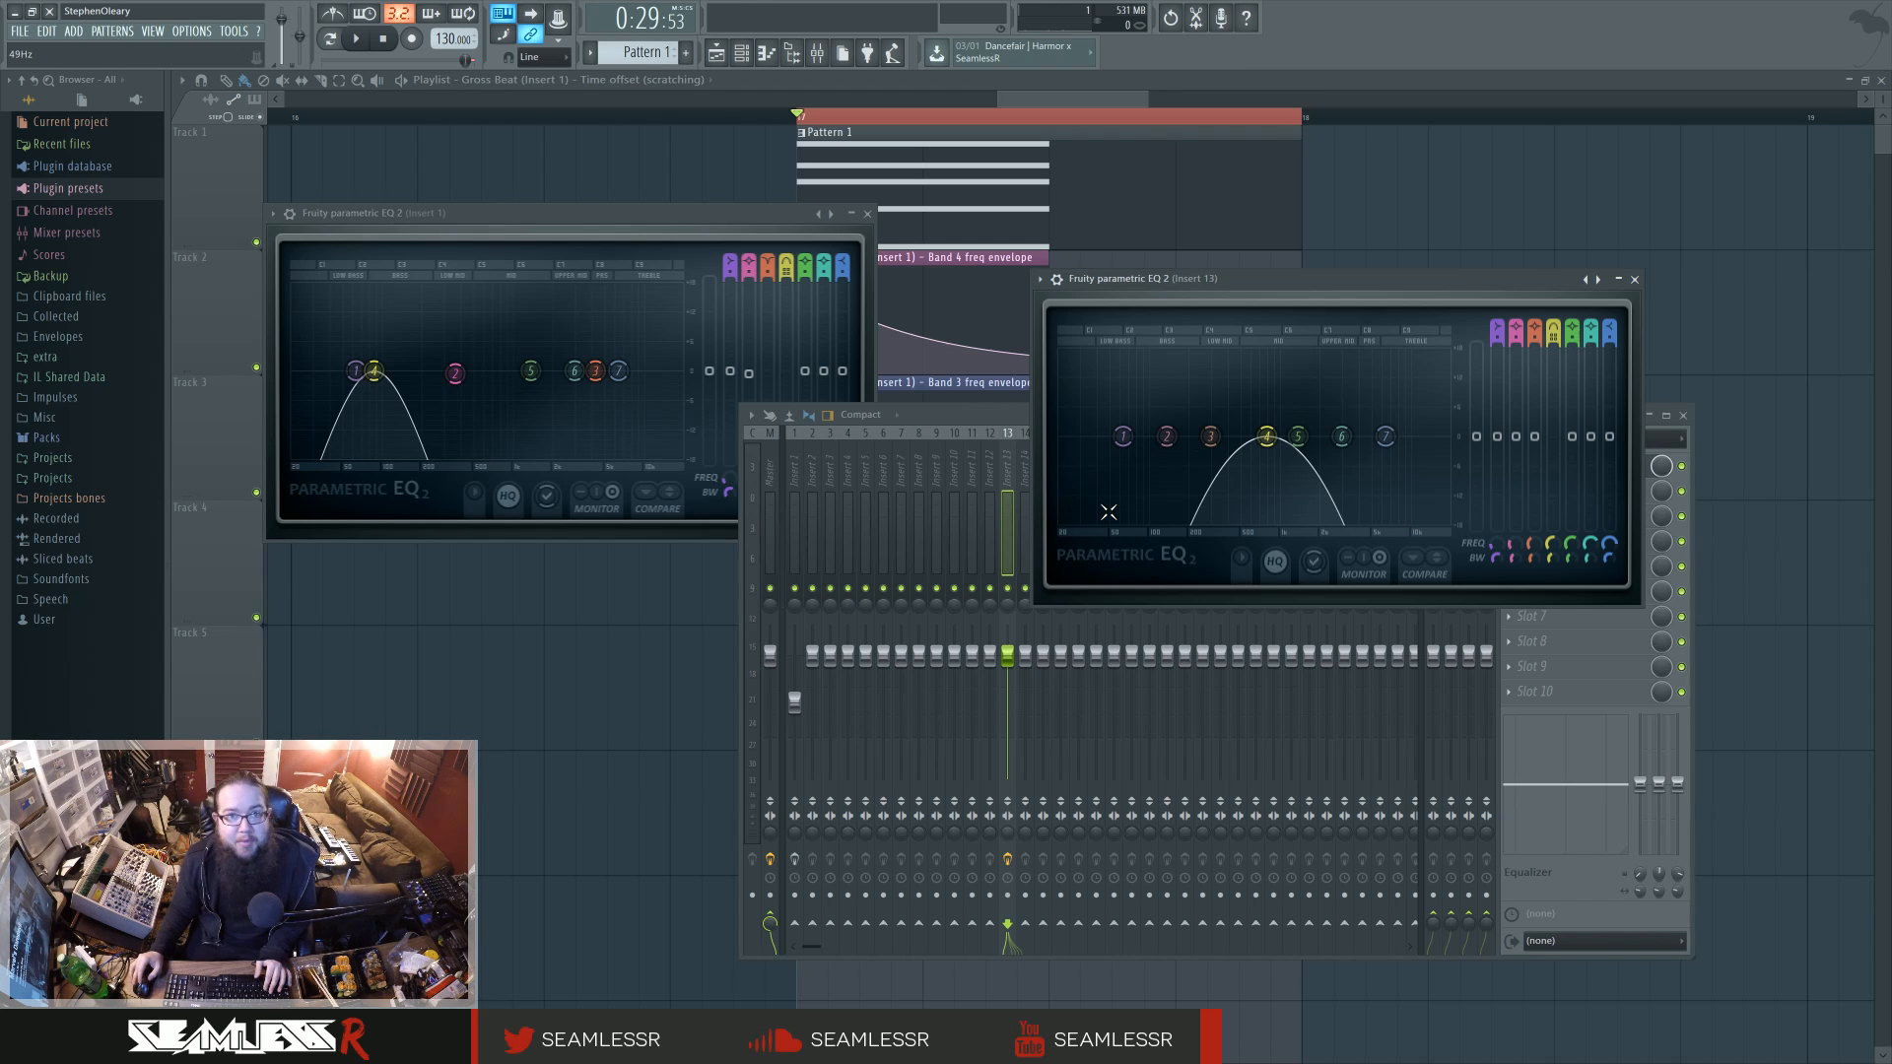
right_click(1268, 437)
mouse_move(1294, 502)
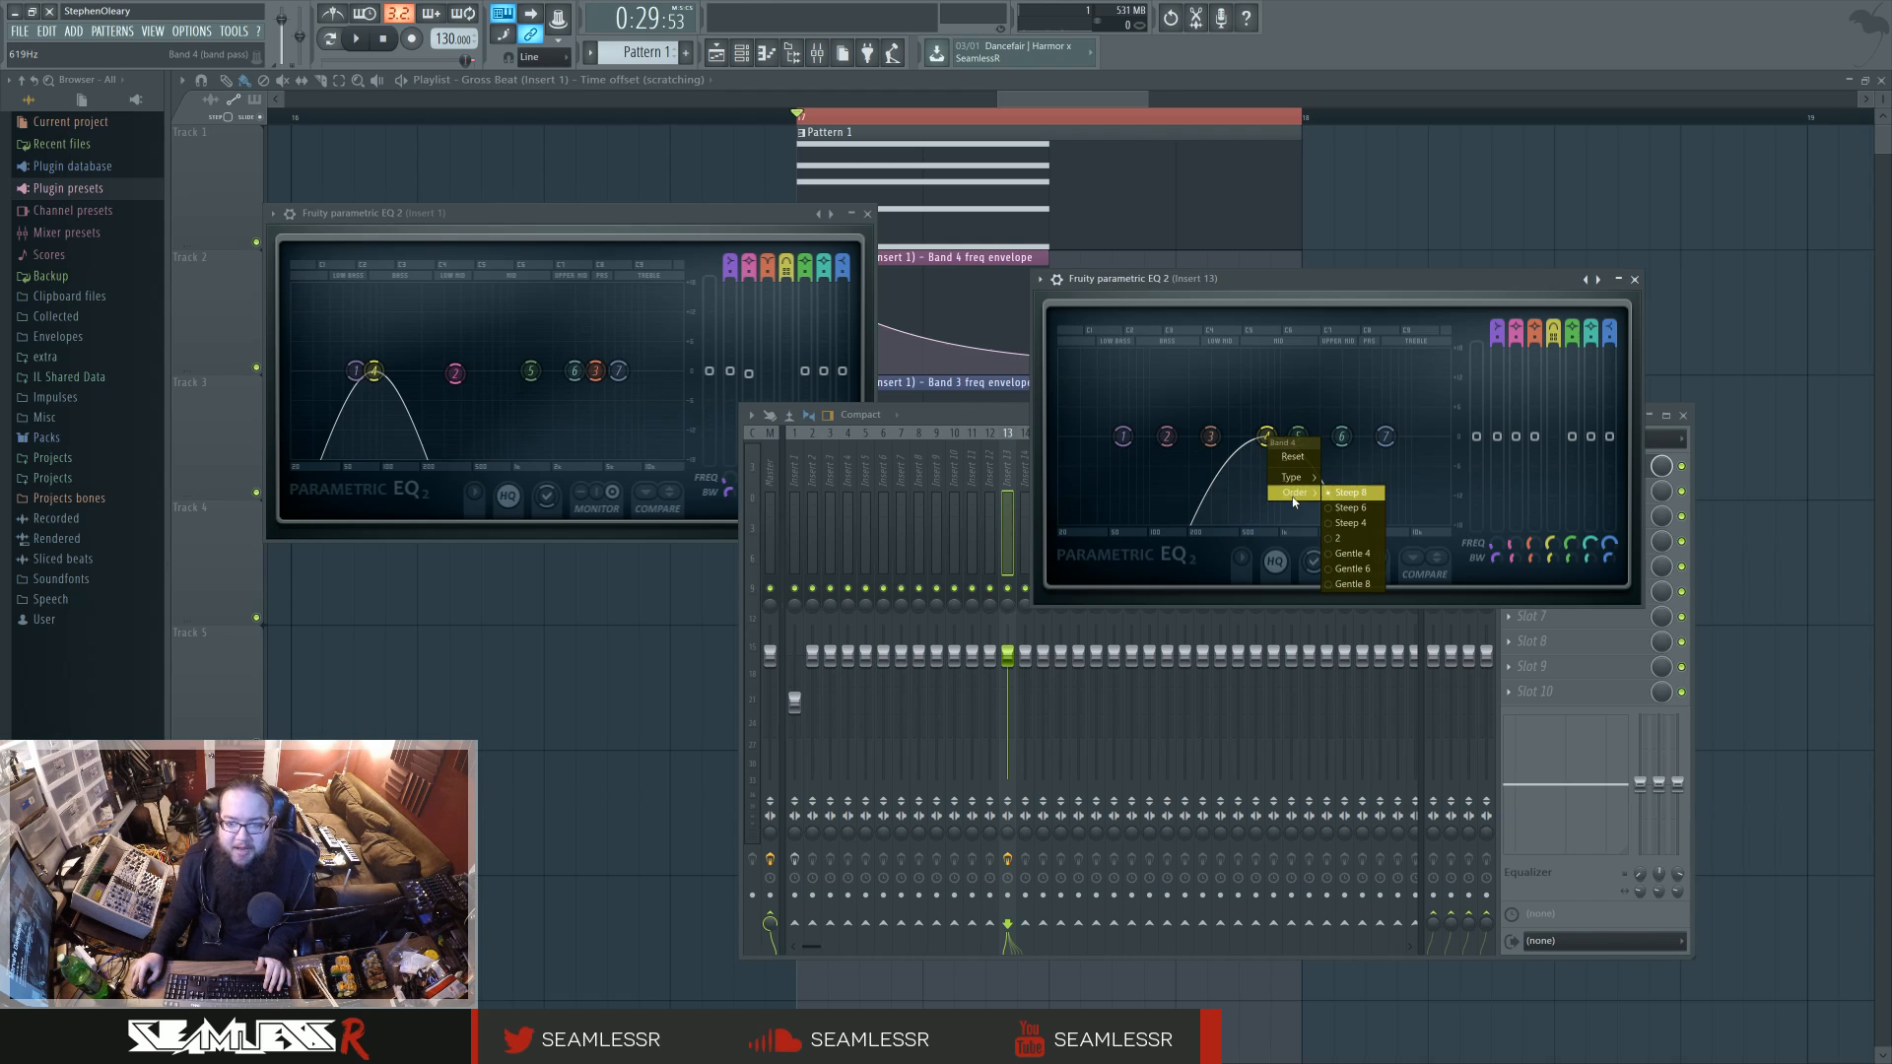
click(1341, 538)
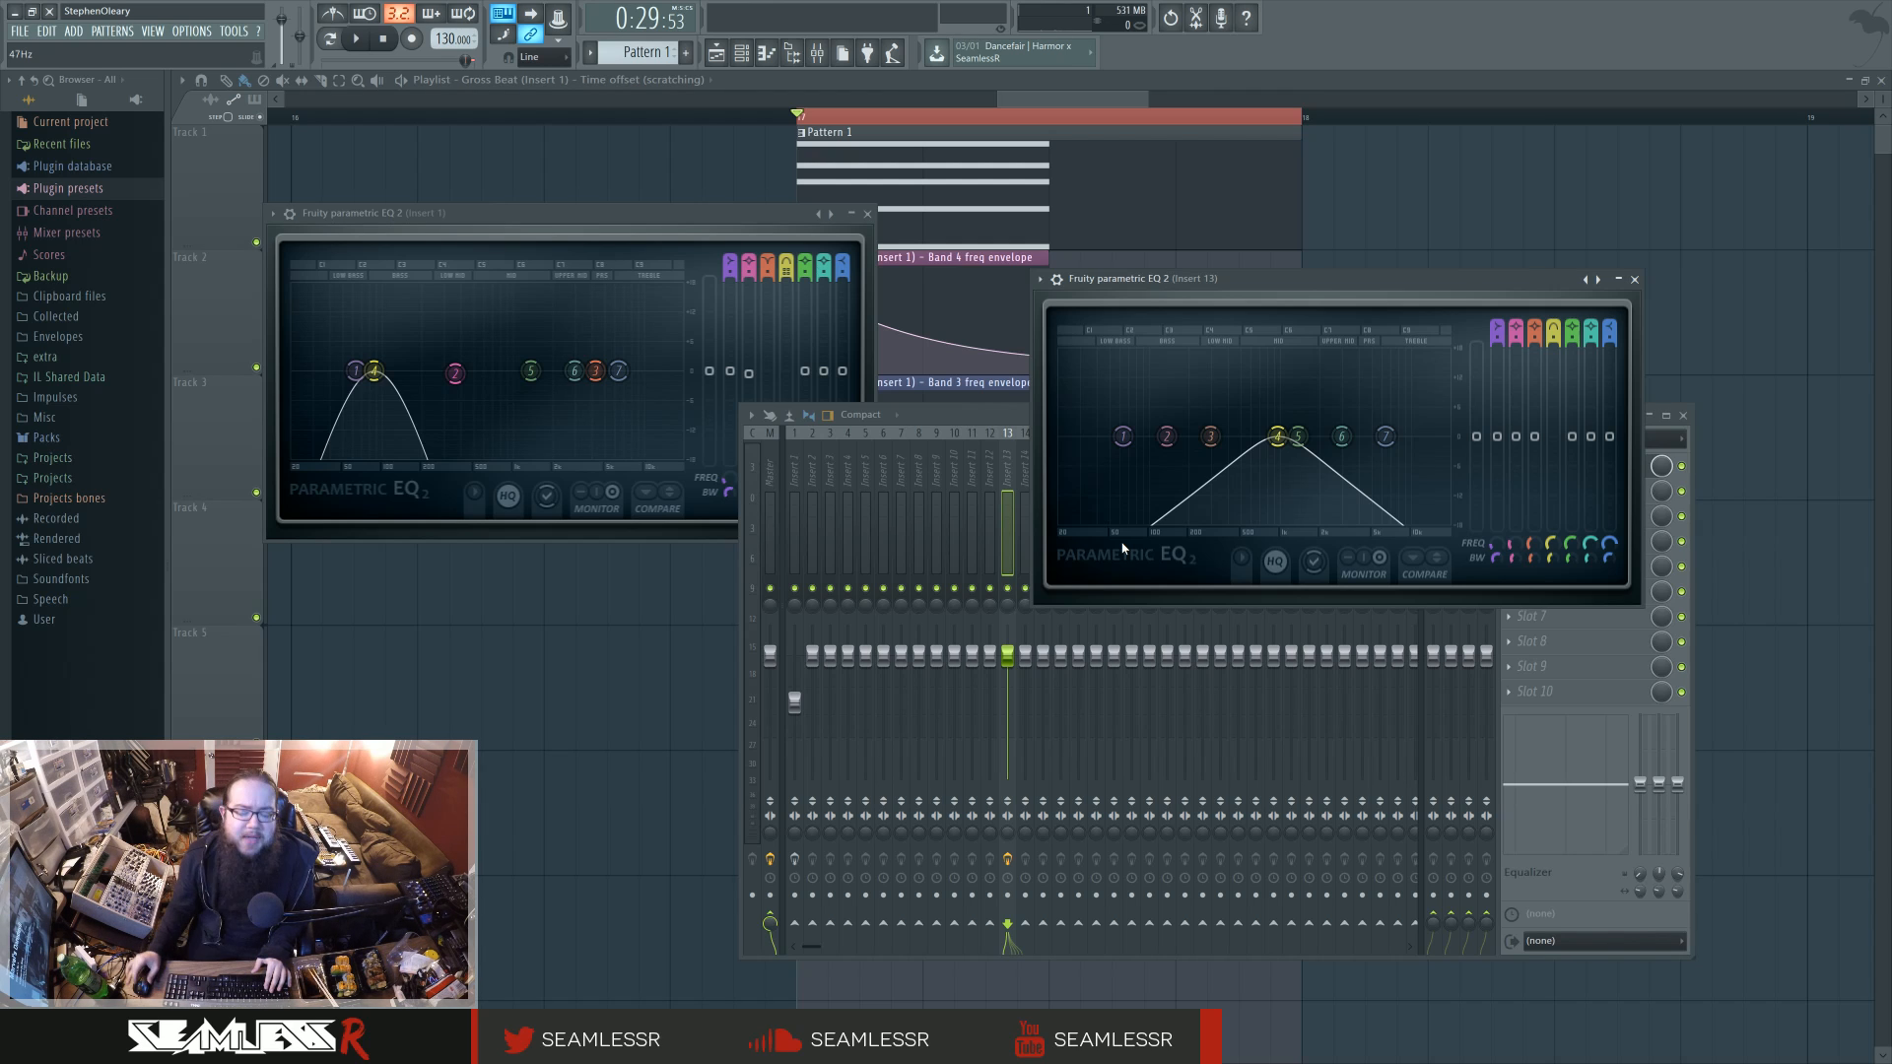
Step: Close the Insert 13 EQ, select Insert 1 in the mixer and reposition its EQ window
click(1634, 279)
click(803, 485)
drag(687, 213, 869, 232)
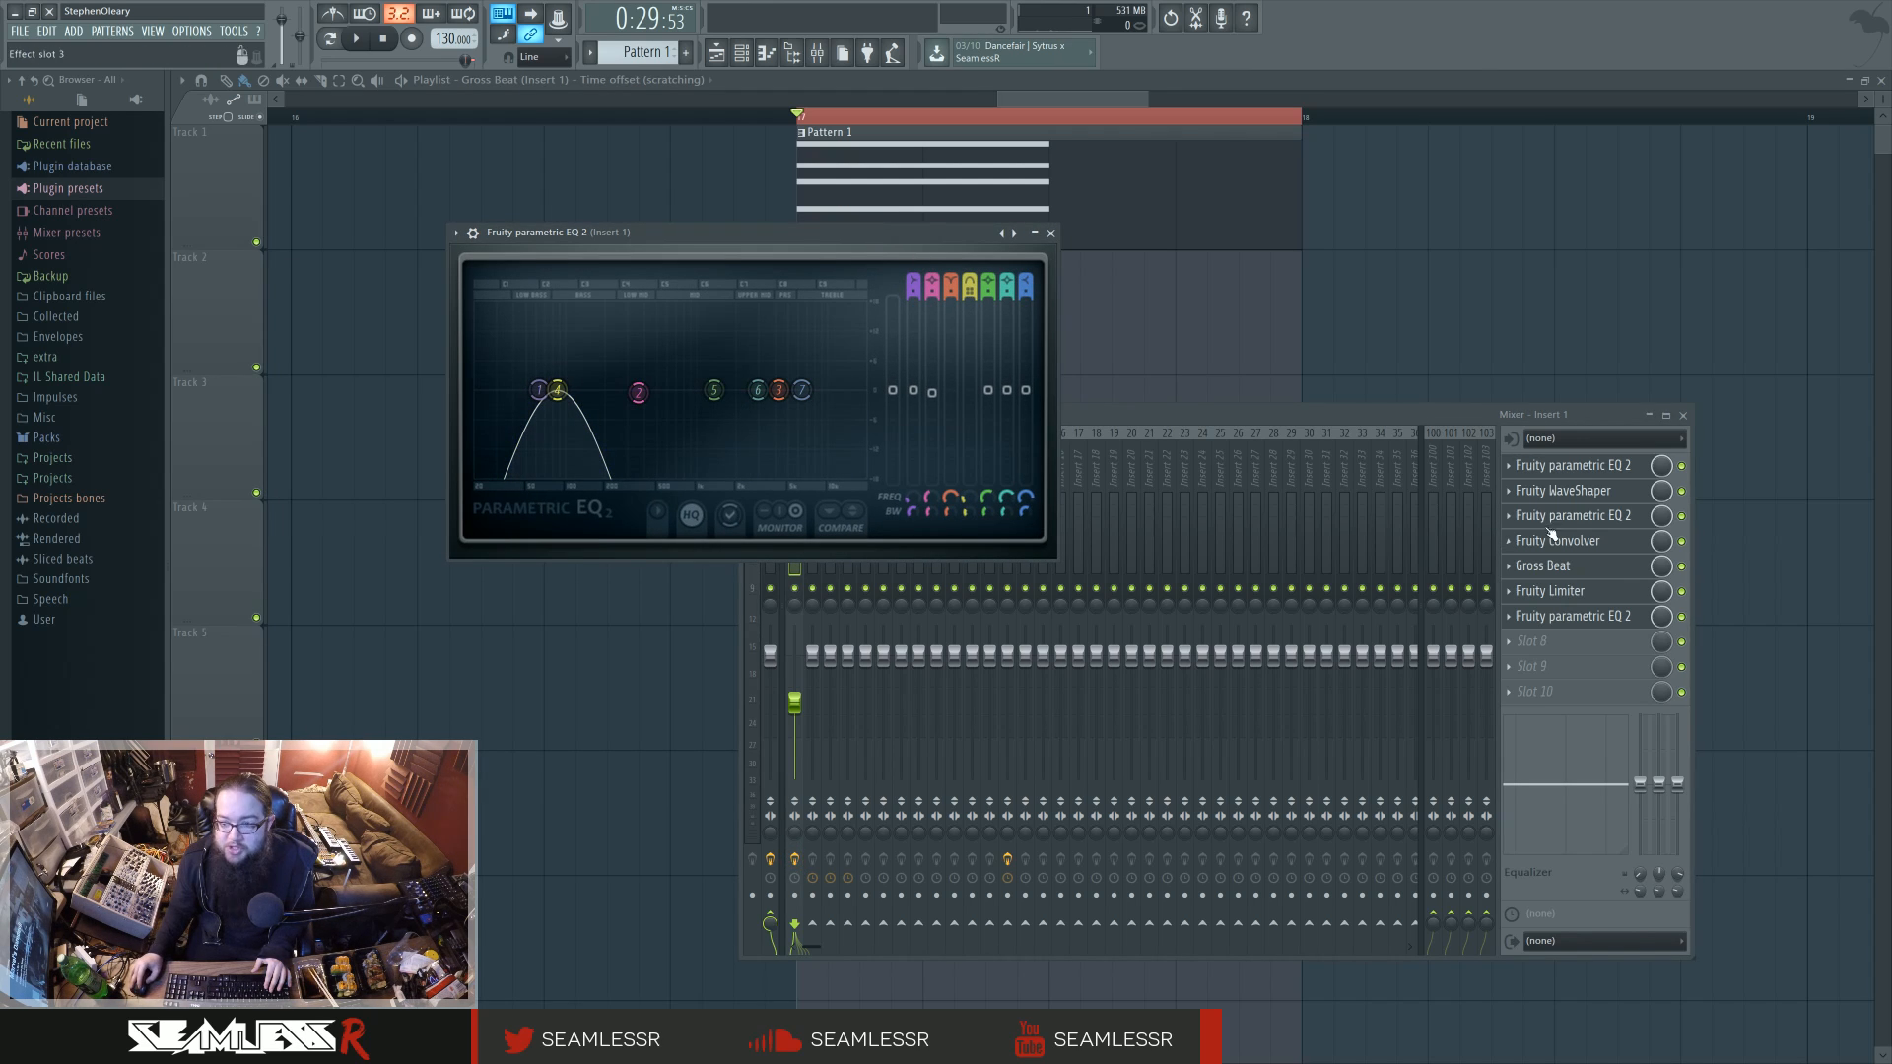
Step: Bypass every Insert 1 effect except the first parametric EQ, and play the loop to hear that EQ alone
click(1683, 491)
drag(1685, 530, 1685, 603)
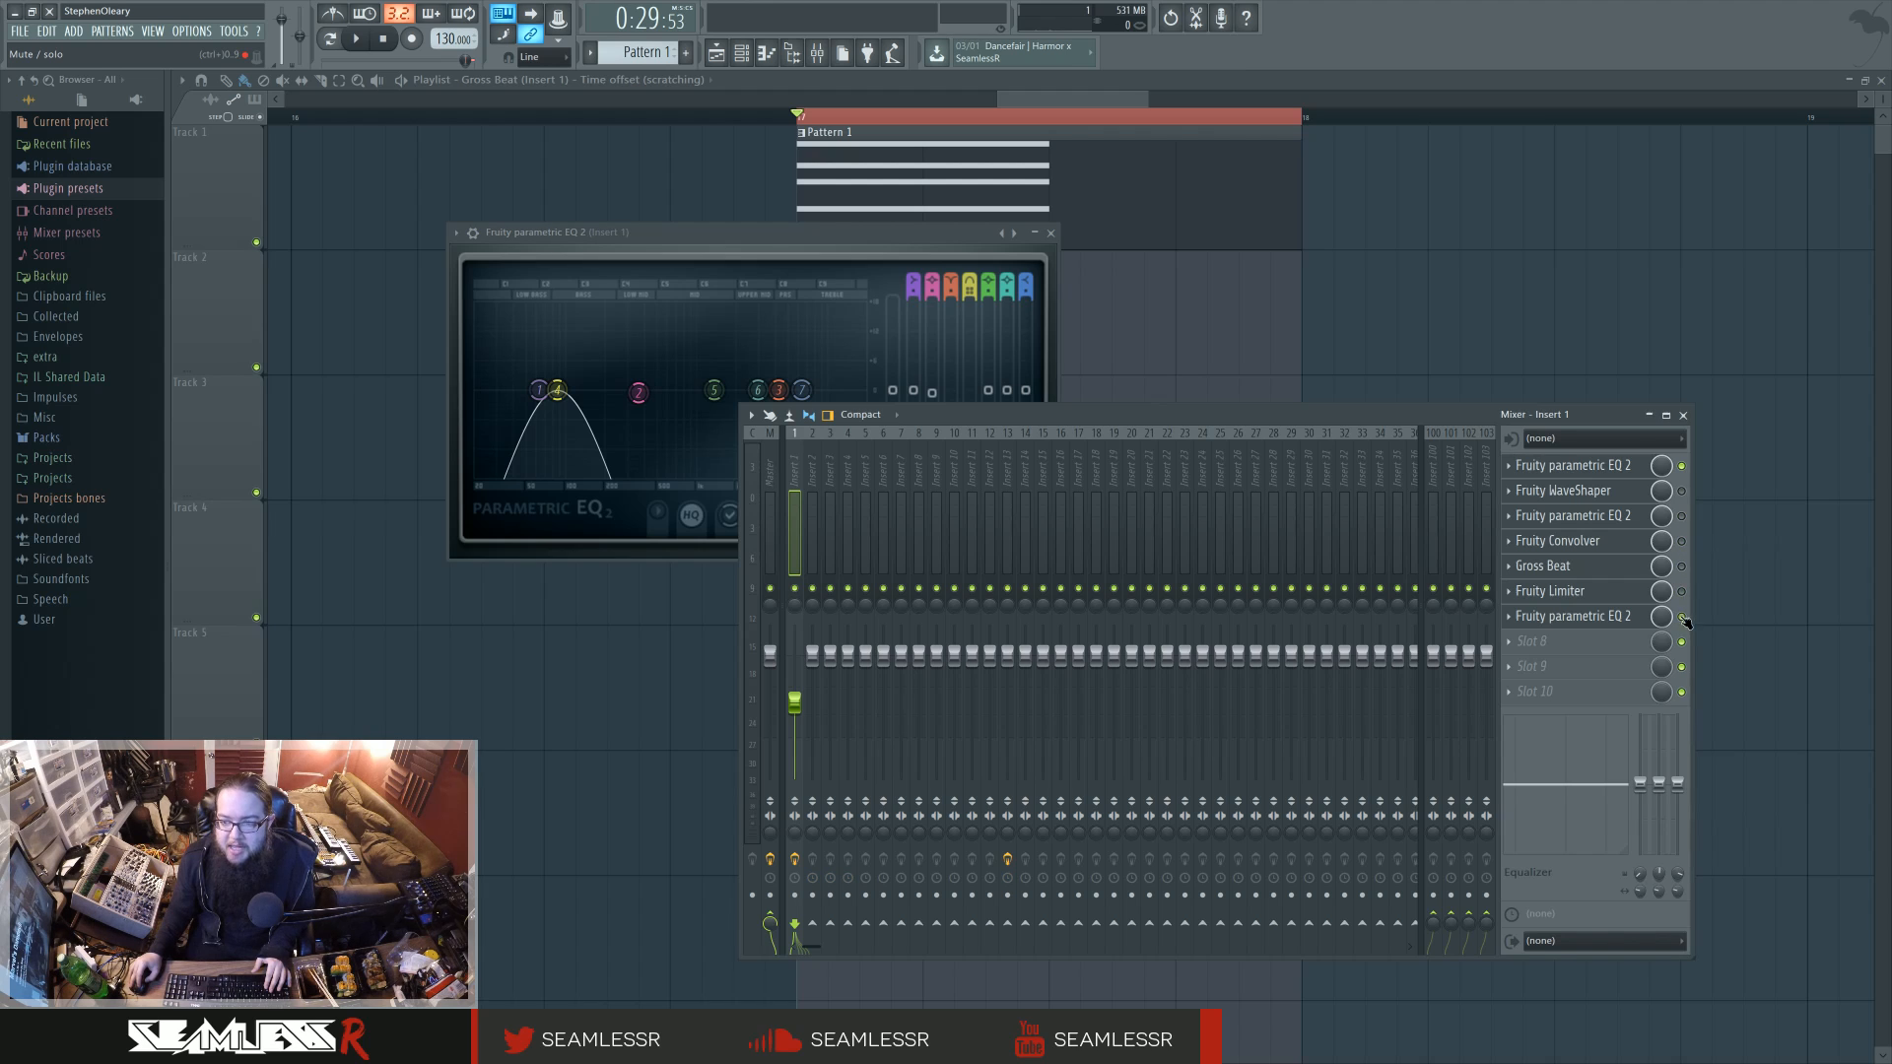
click(1684, 620)
drag(770, 237, 791, 236)
key(space)
key(space)
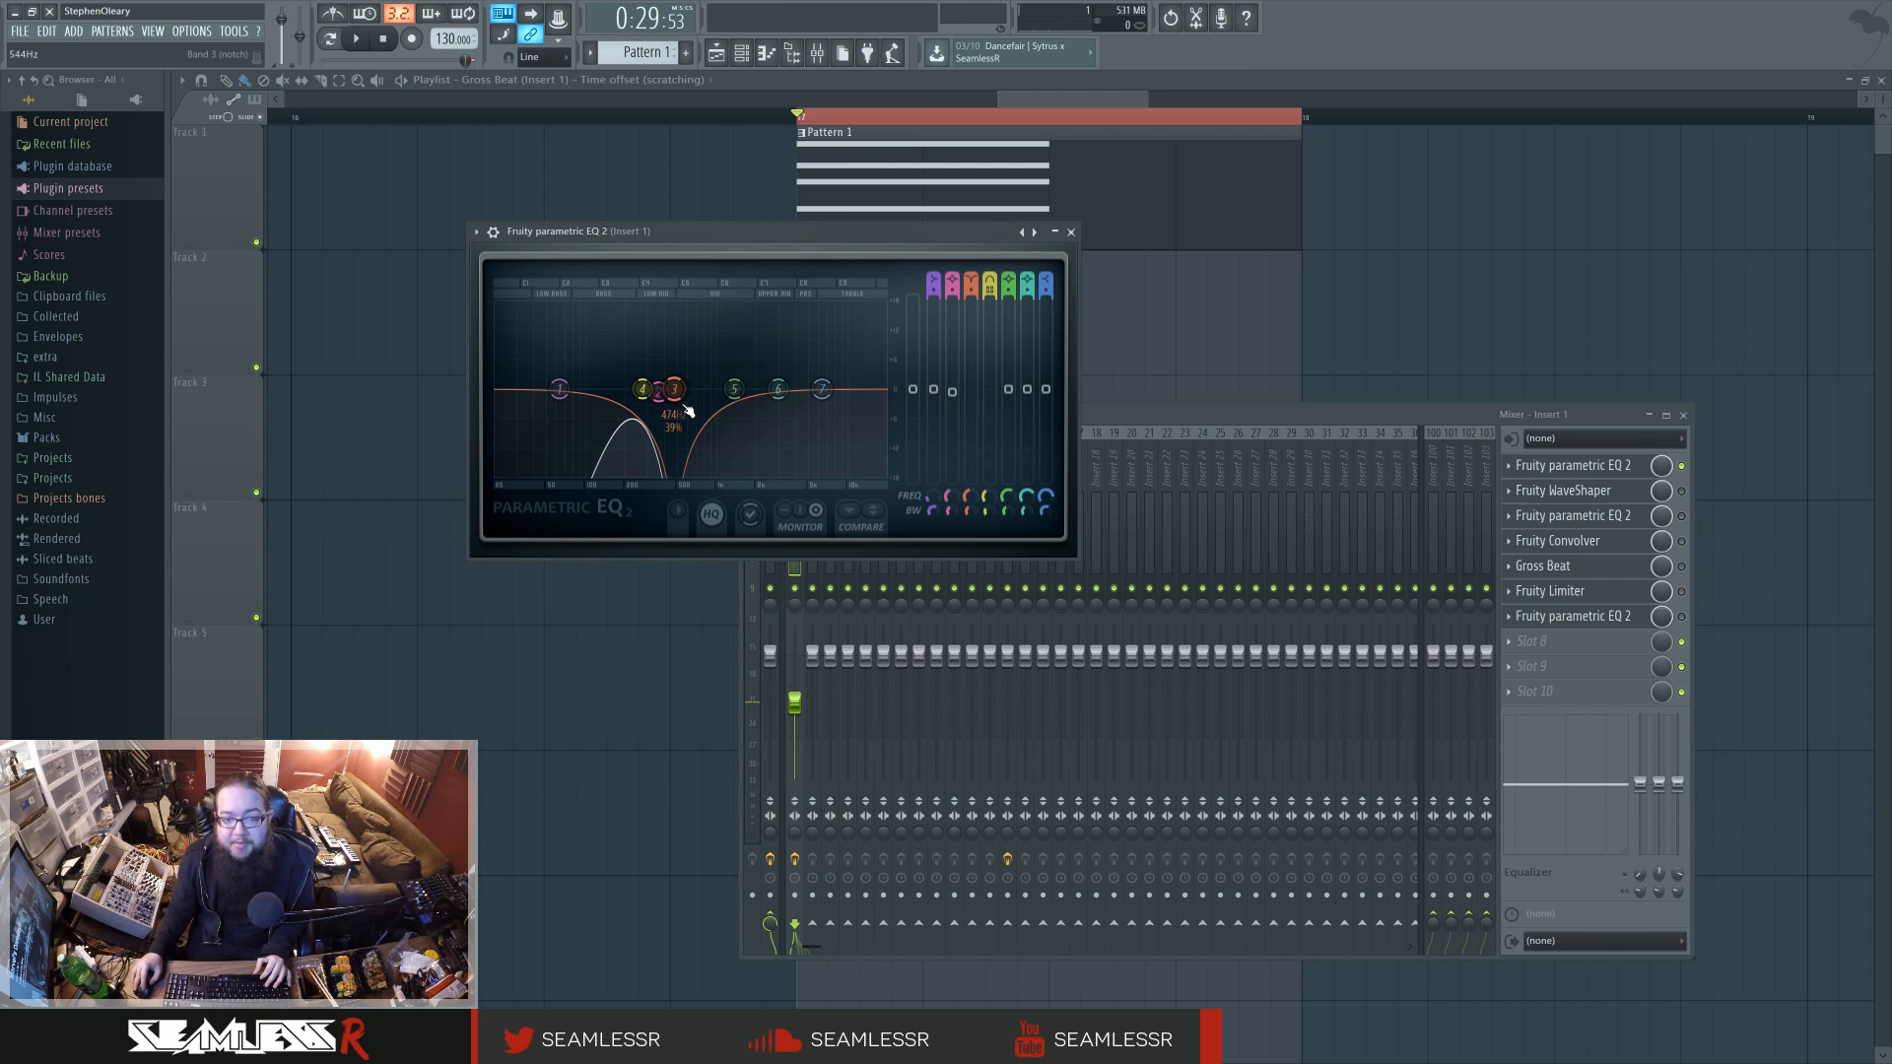
Step: Check the filter type of band 3, and move the EQ and mixer windows clear of the automation clips
right_click(675, 391)
mouse_move(707, 432)
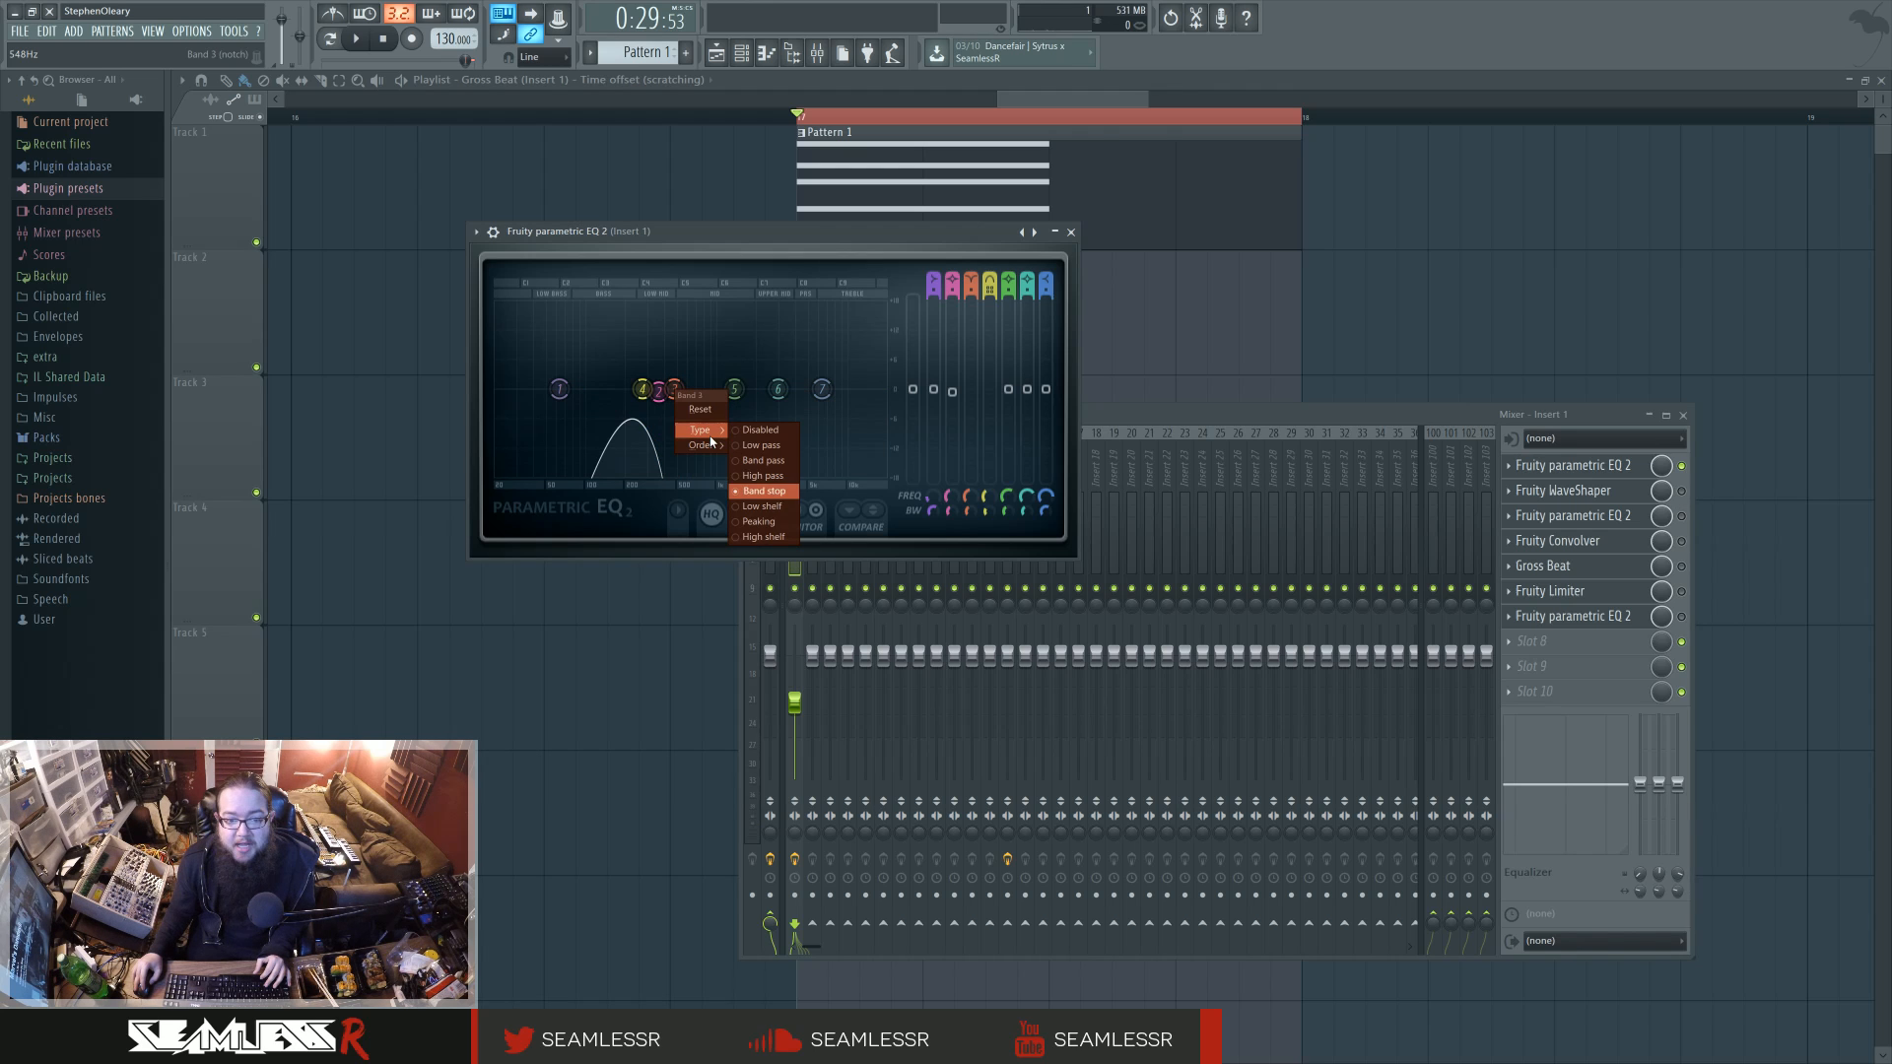
drag(817, 232, 1465, 331)
drag(1045, 415, 1066, 559)
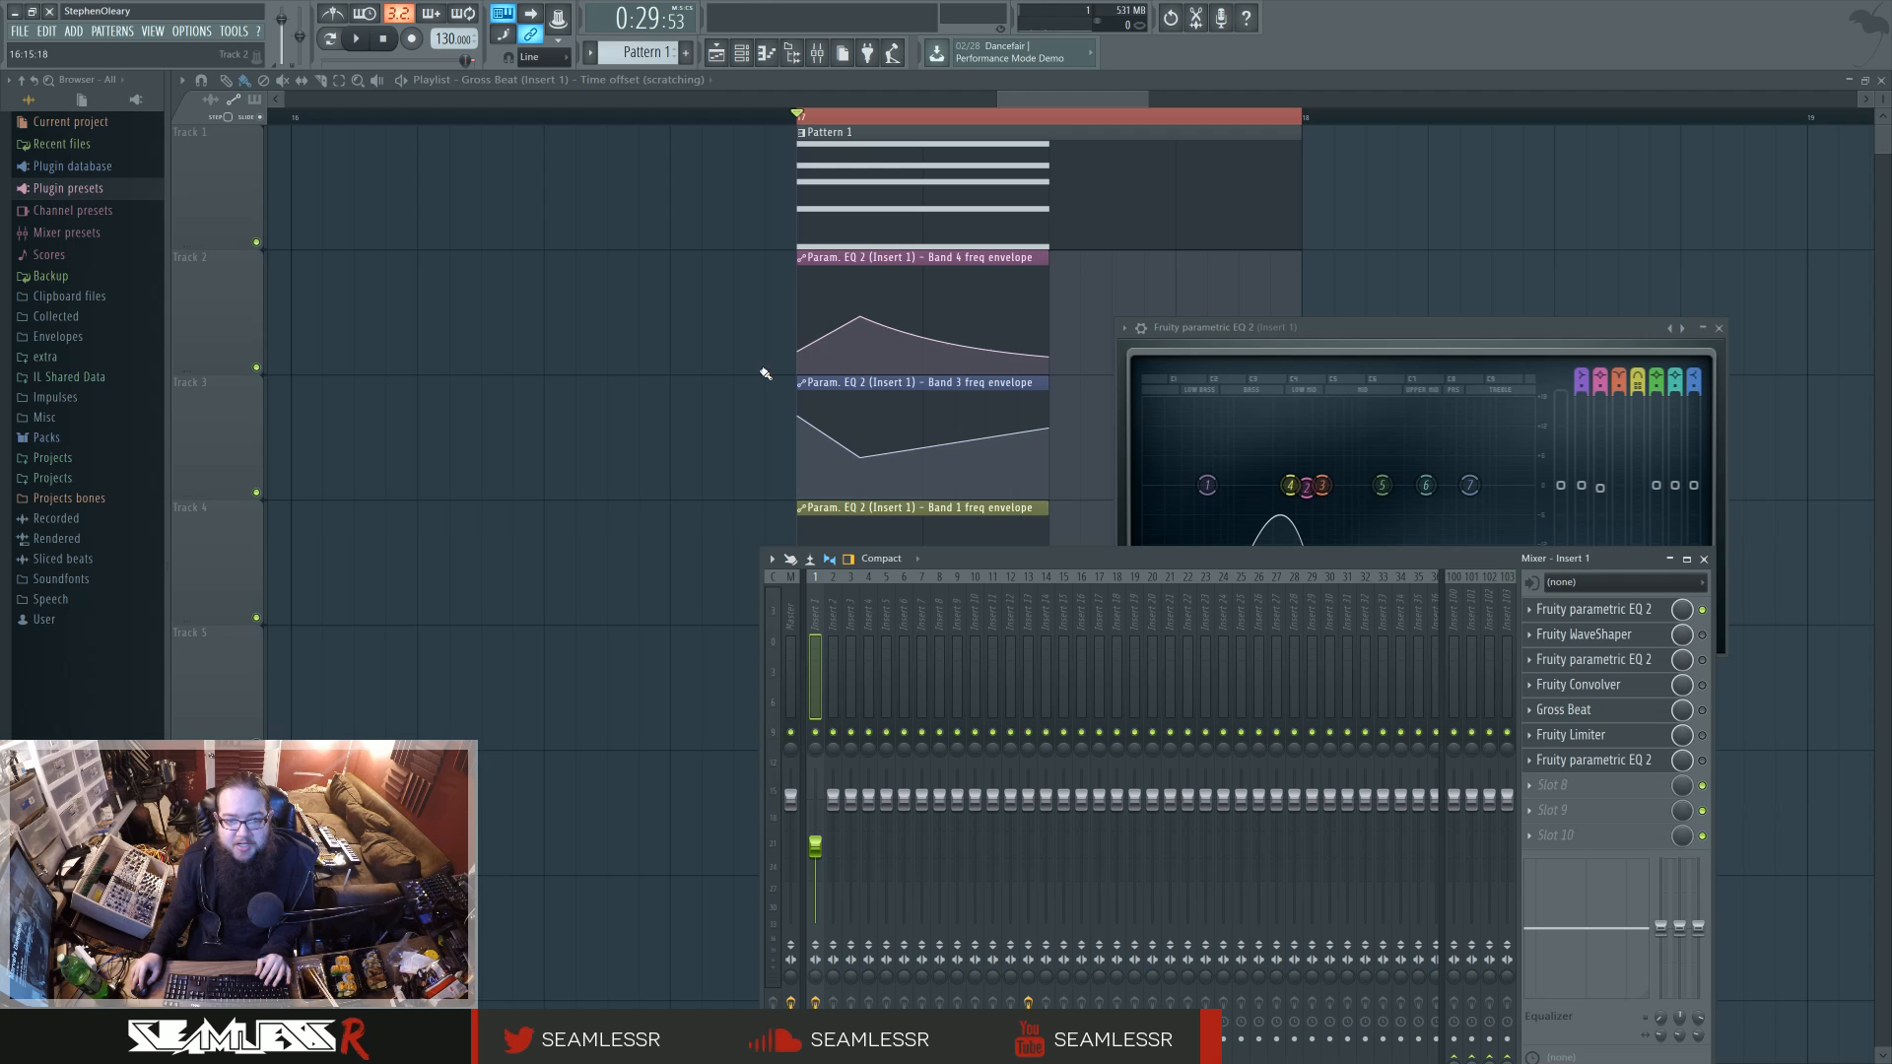
Step: Play the loop to examine how the automation clips move the bands of Insert 1's EQ
key(space)
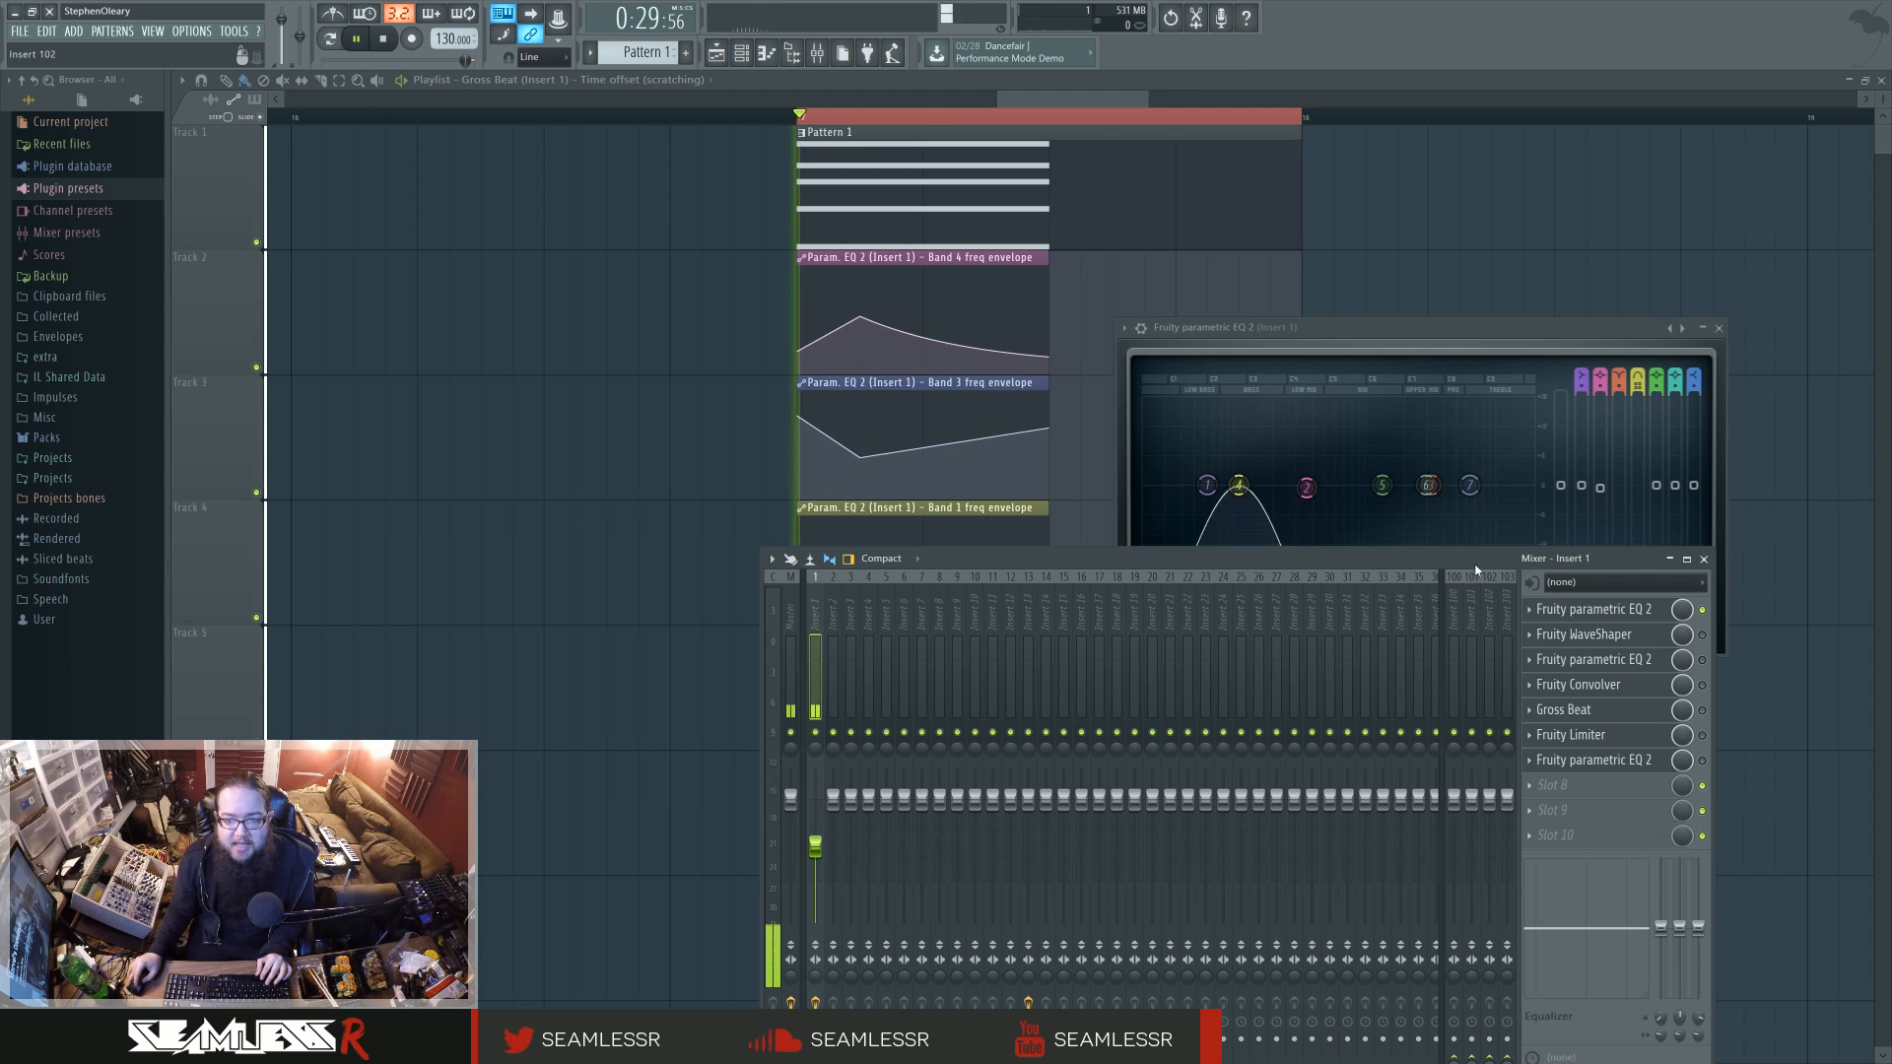
drag(1413, 334, 1394, 326)
key(space)
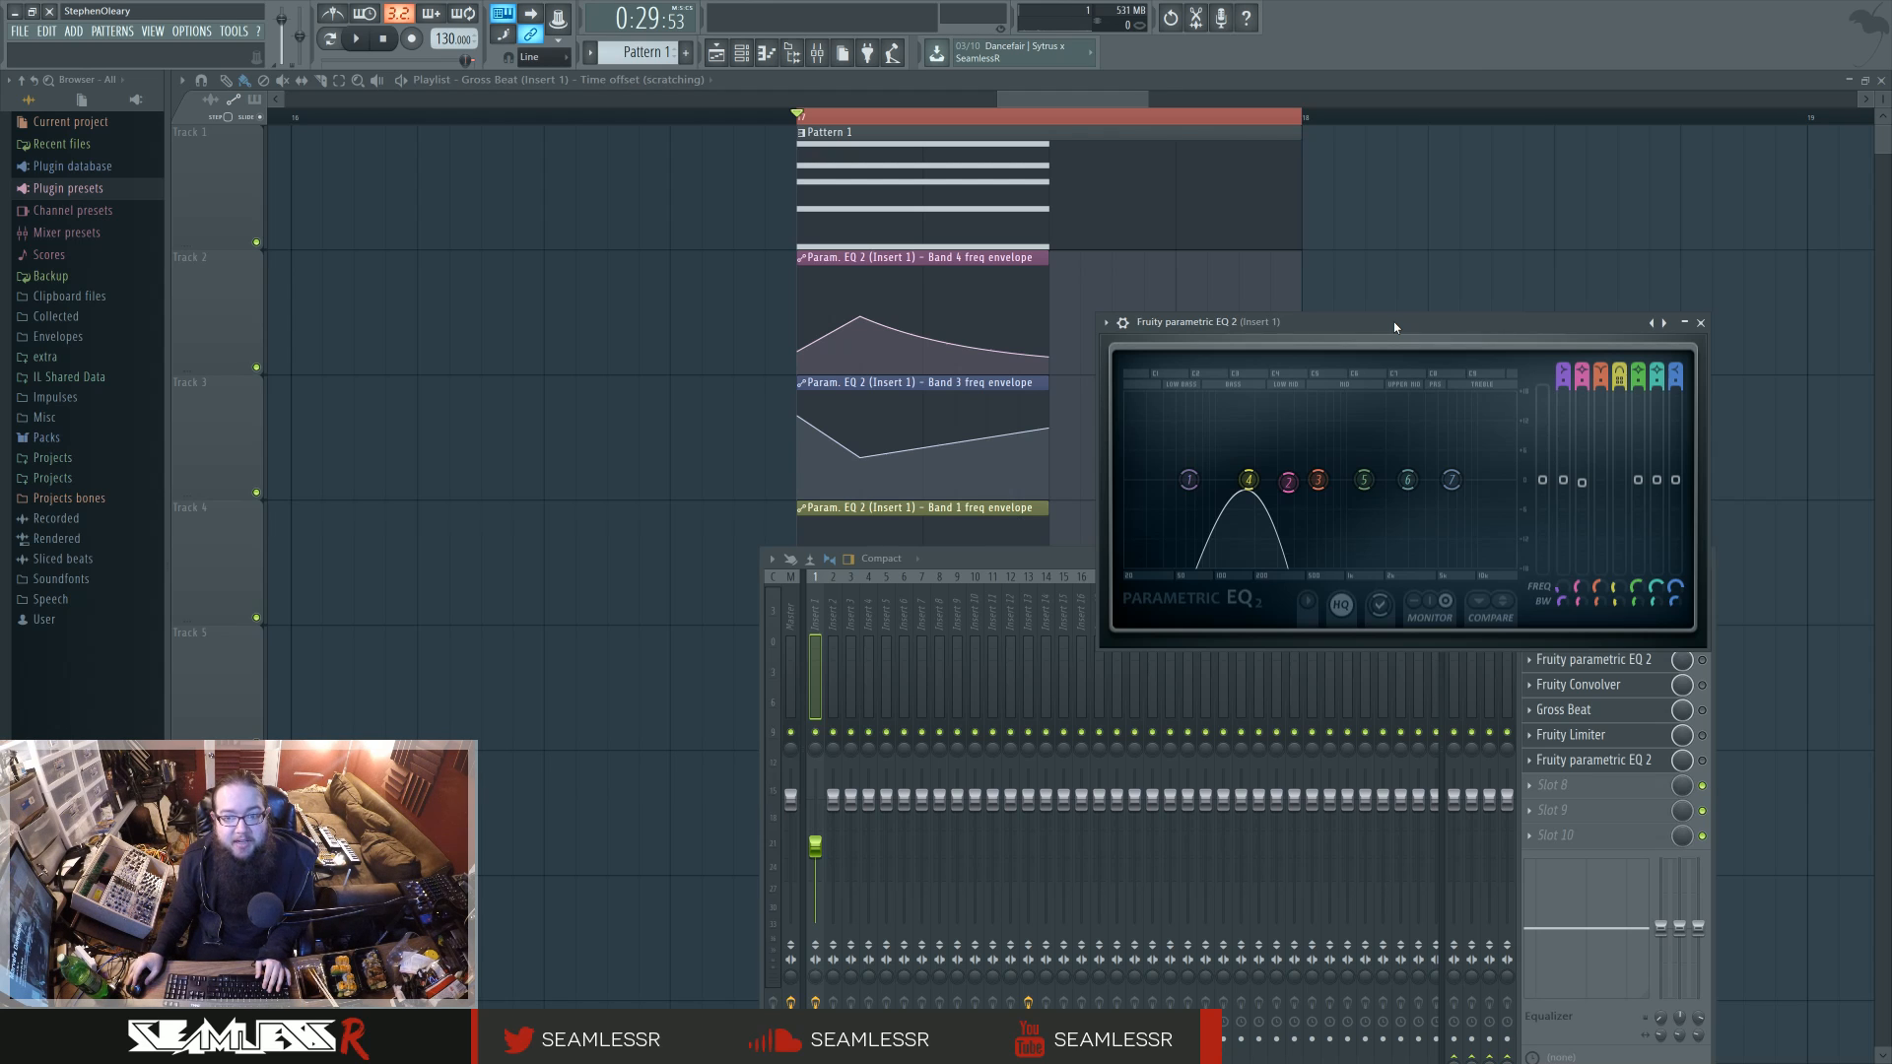
Step: Open the Default channel's chord in the piano roll, audition its two middle notes and return to the playlist
key(F7)
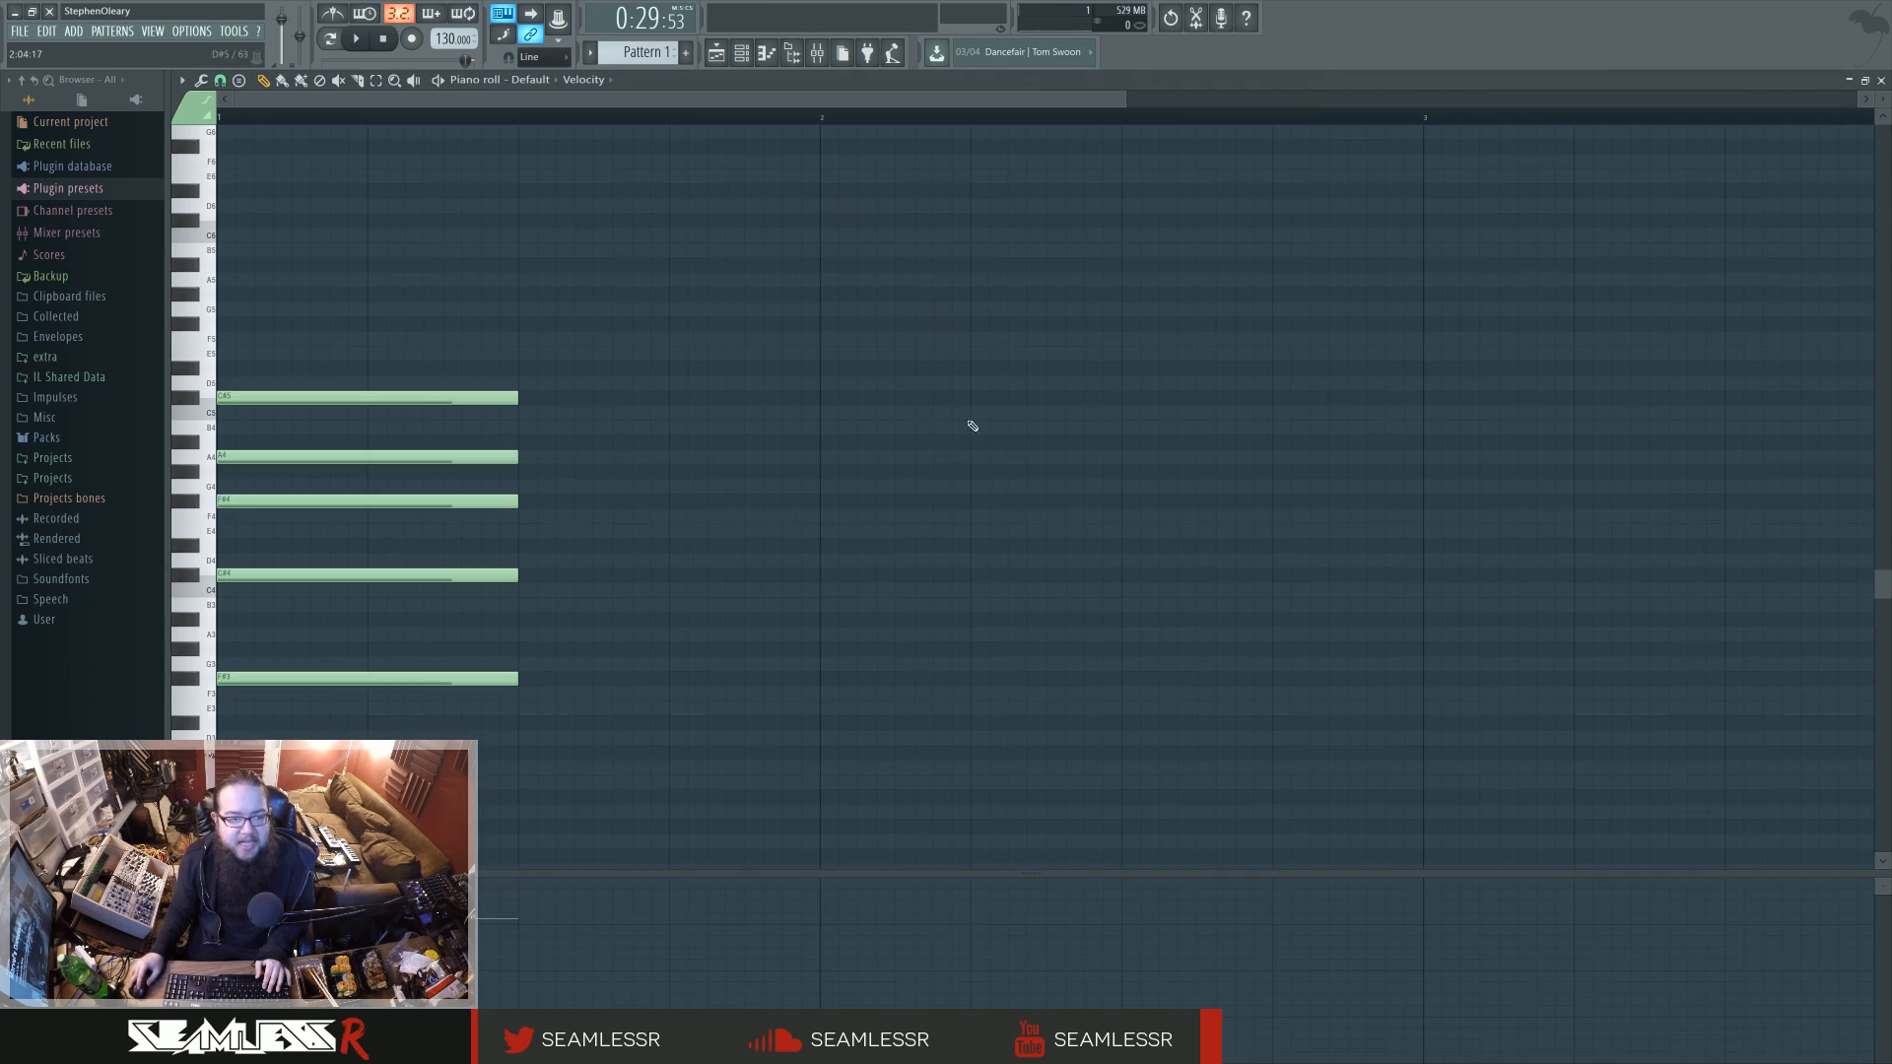
click(275, 501)
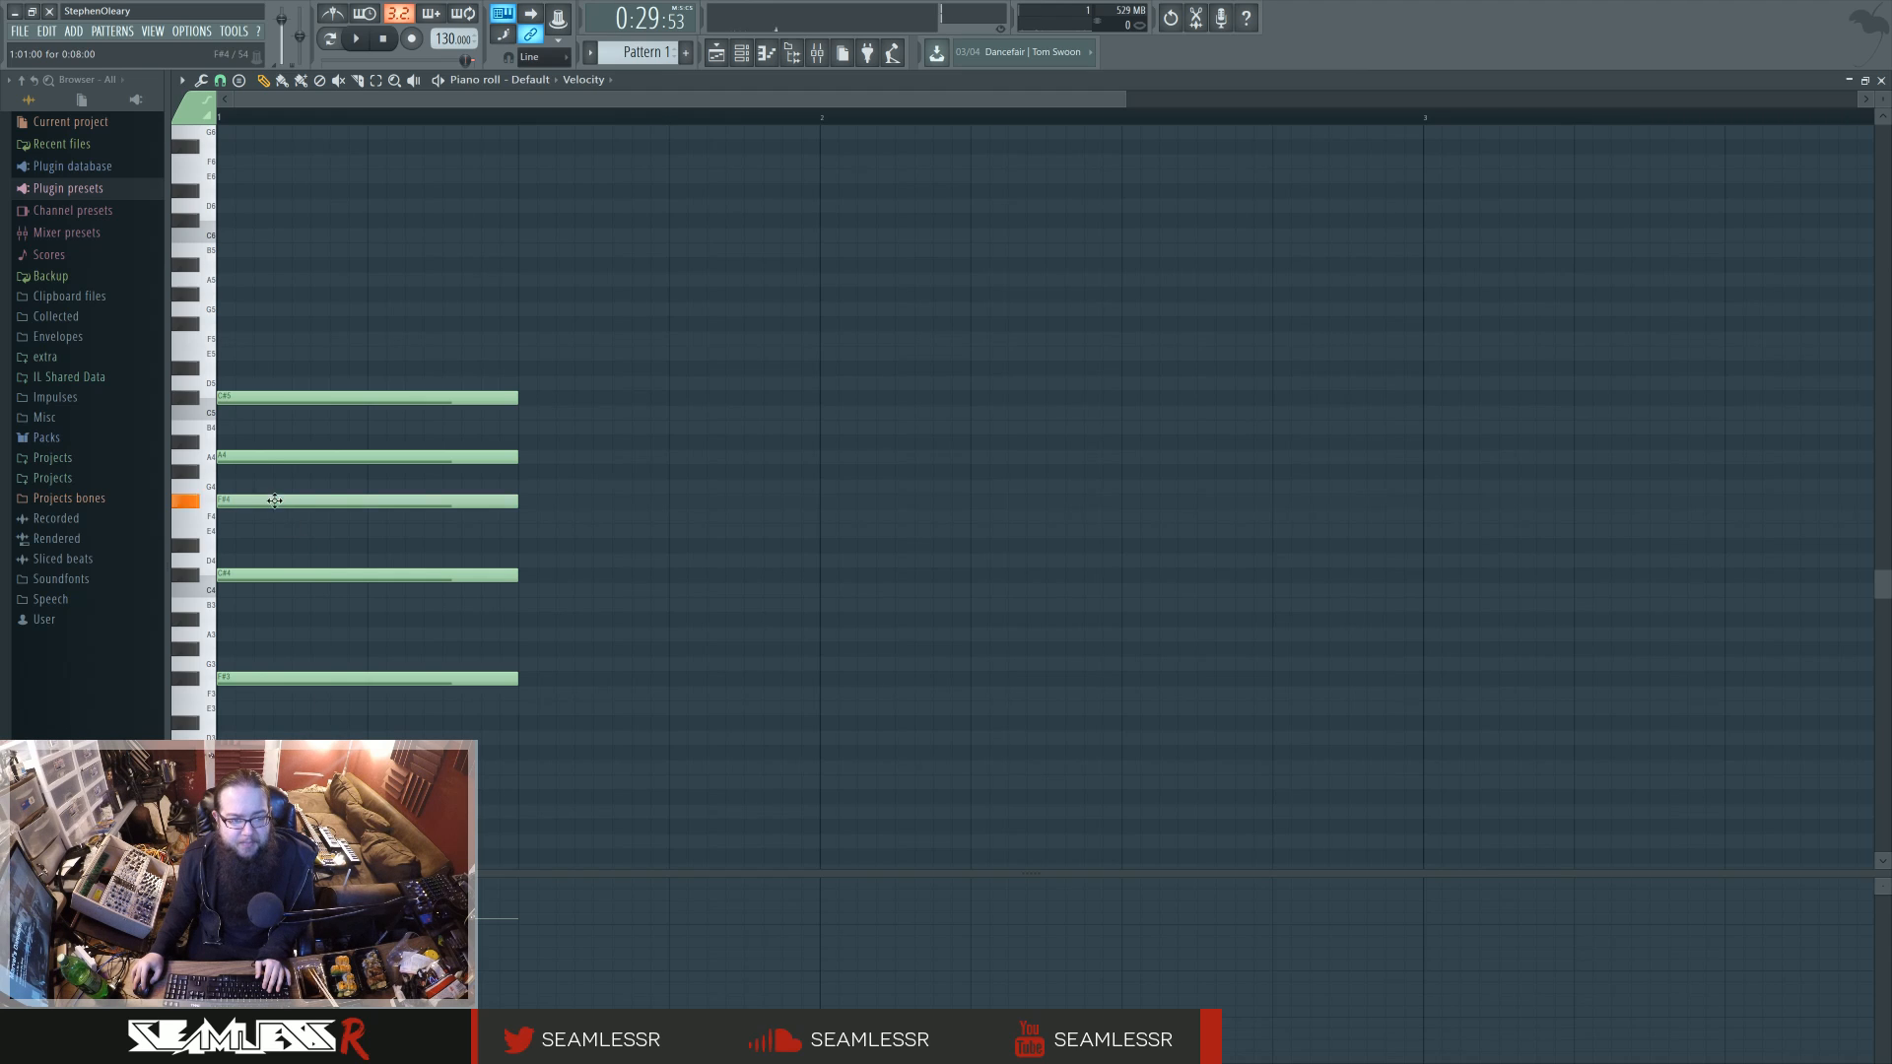
click(265, 458)
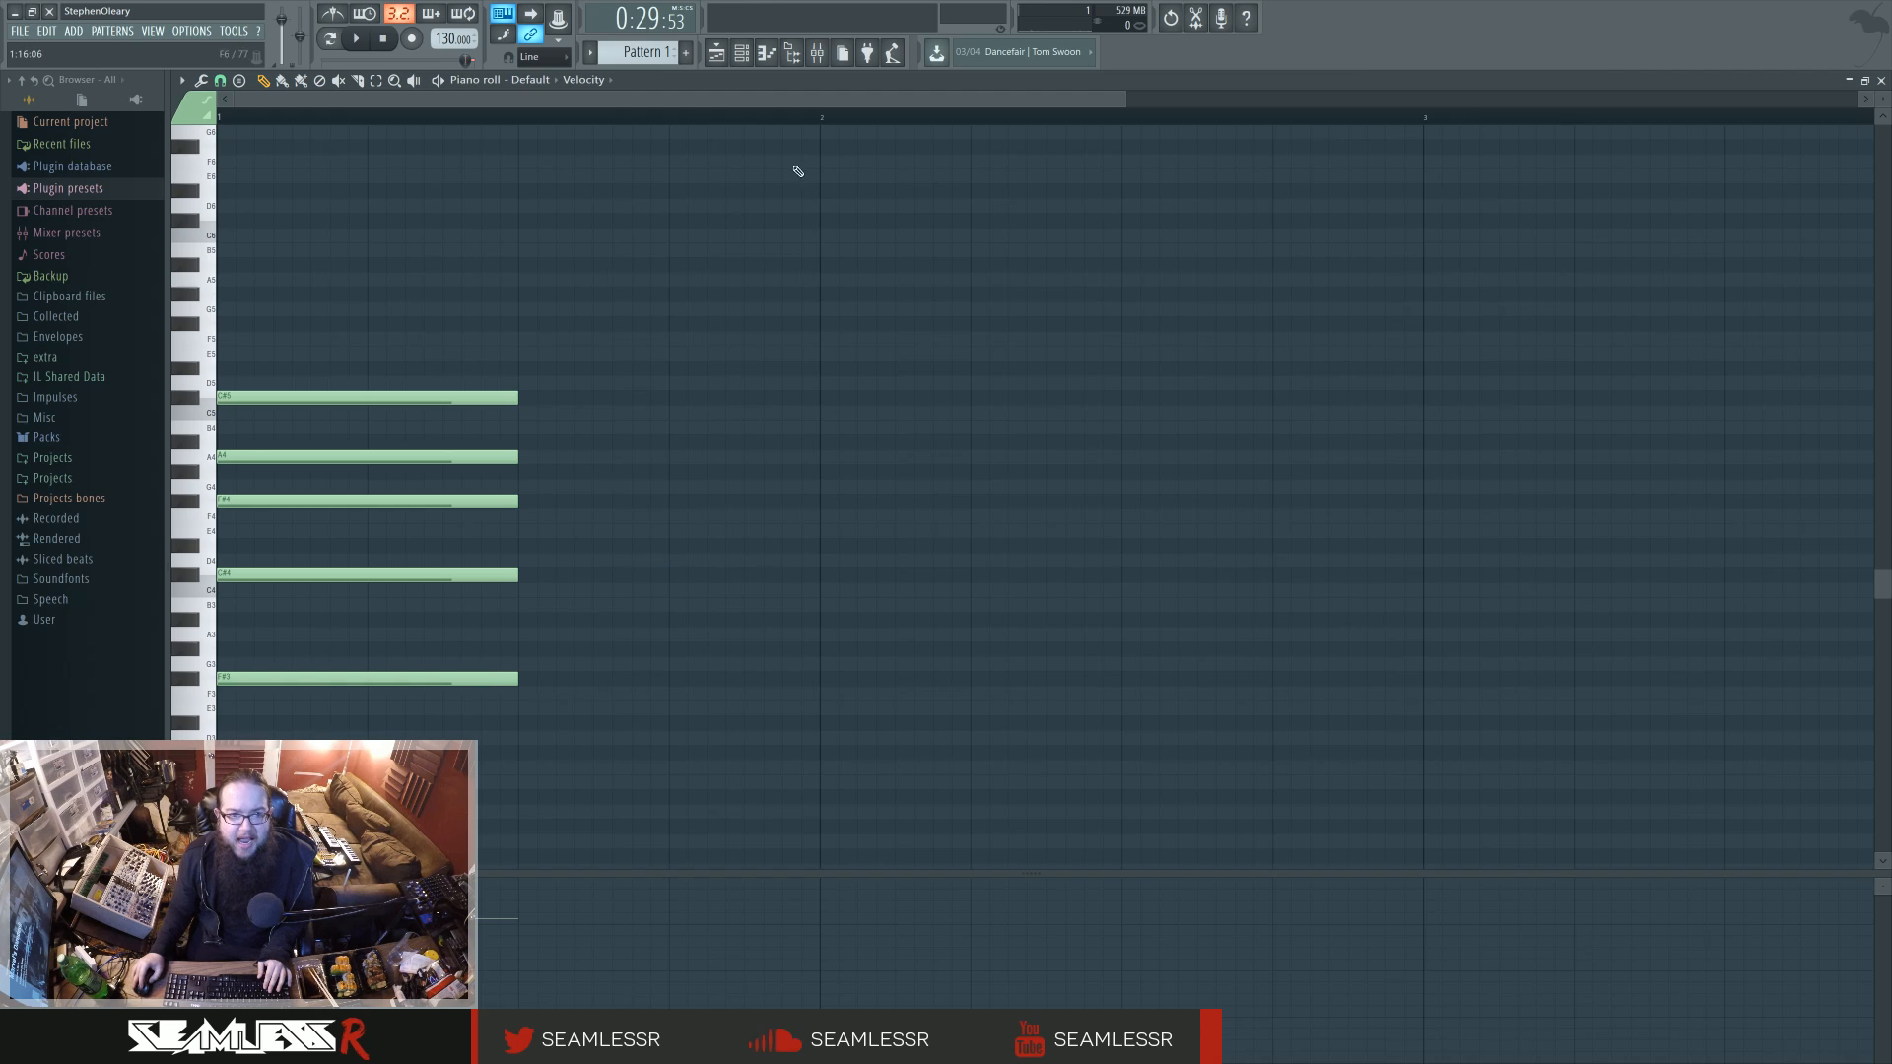
key(F5)
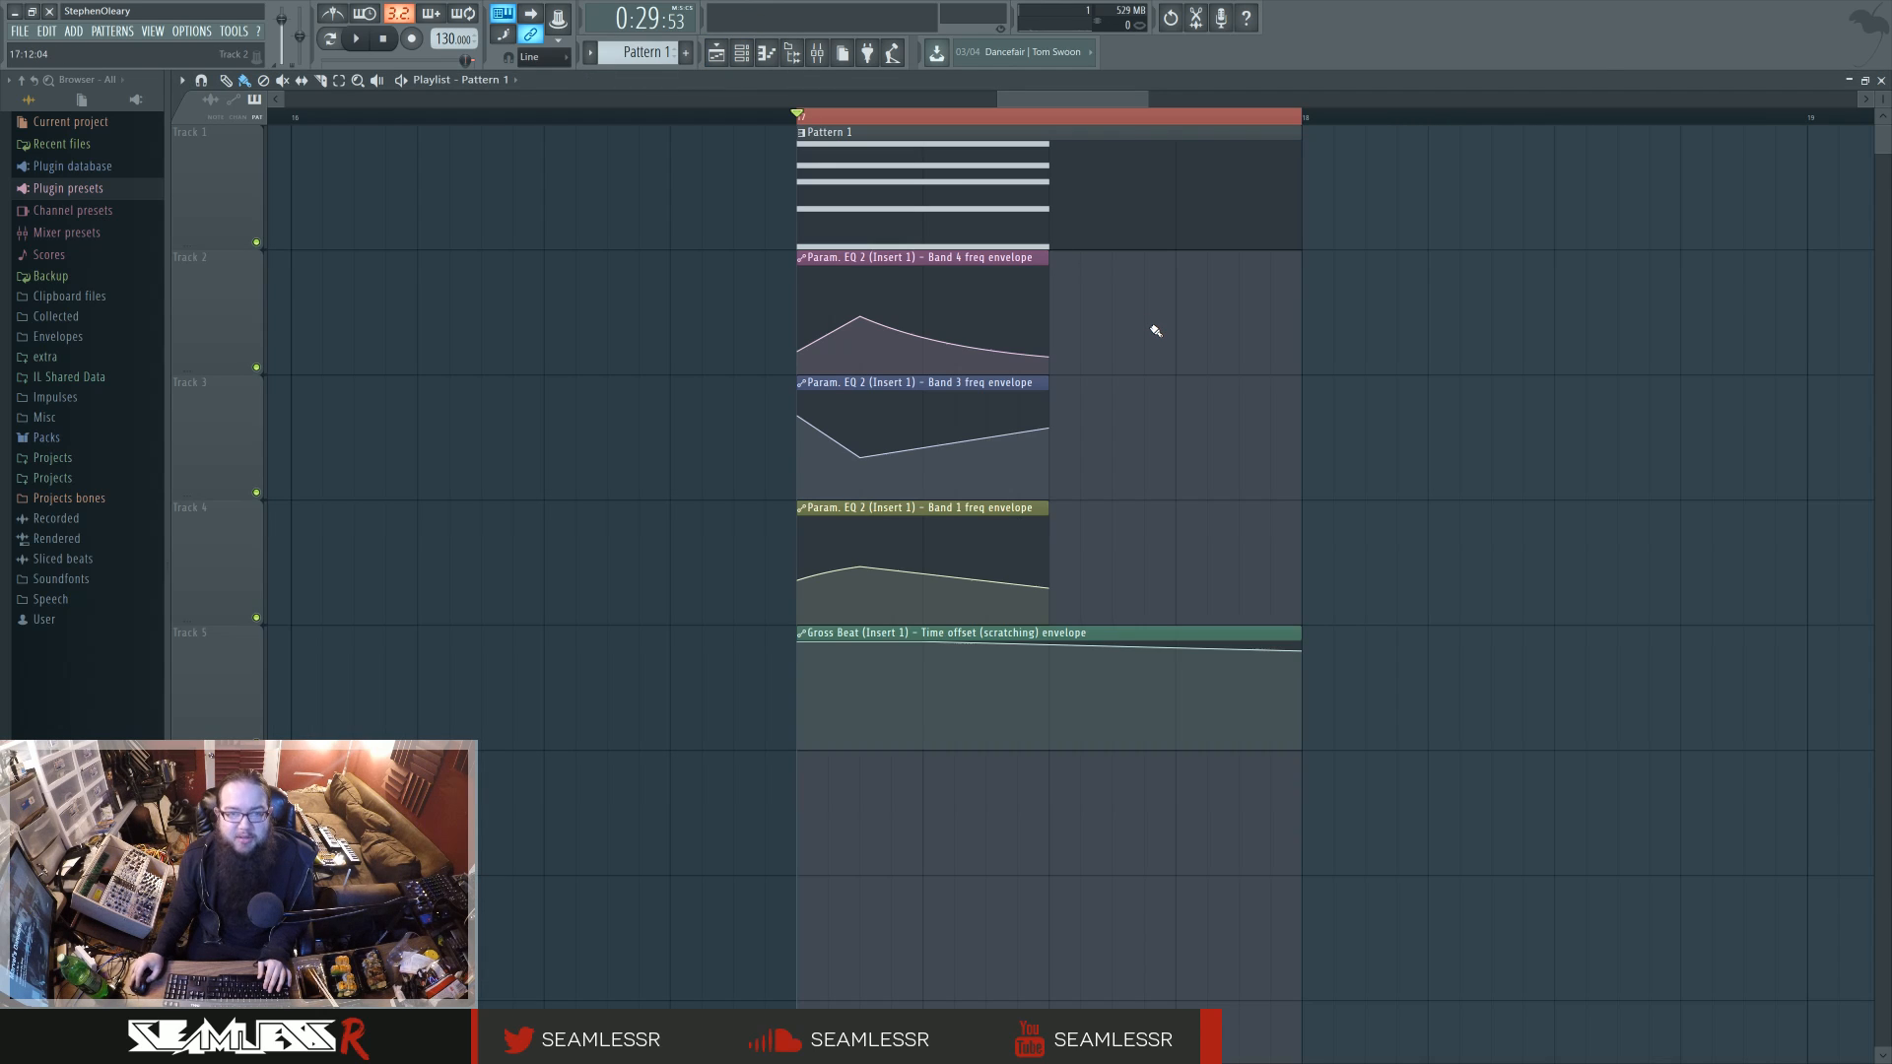
Step: Re-enable Fruity WaveShaper and the second parametric EQ on Insert 1, playing the loop with each, and open that EQ's window
click(824, 61)
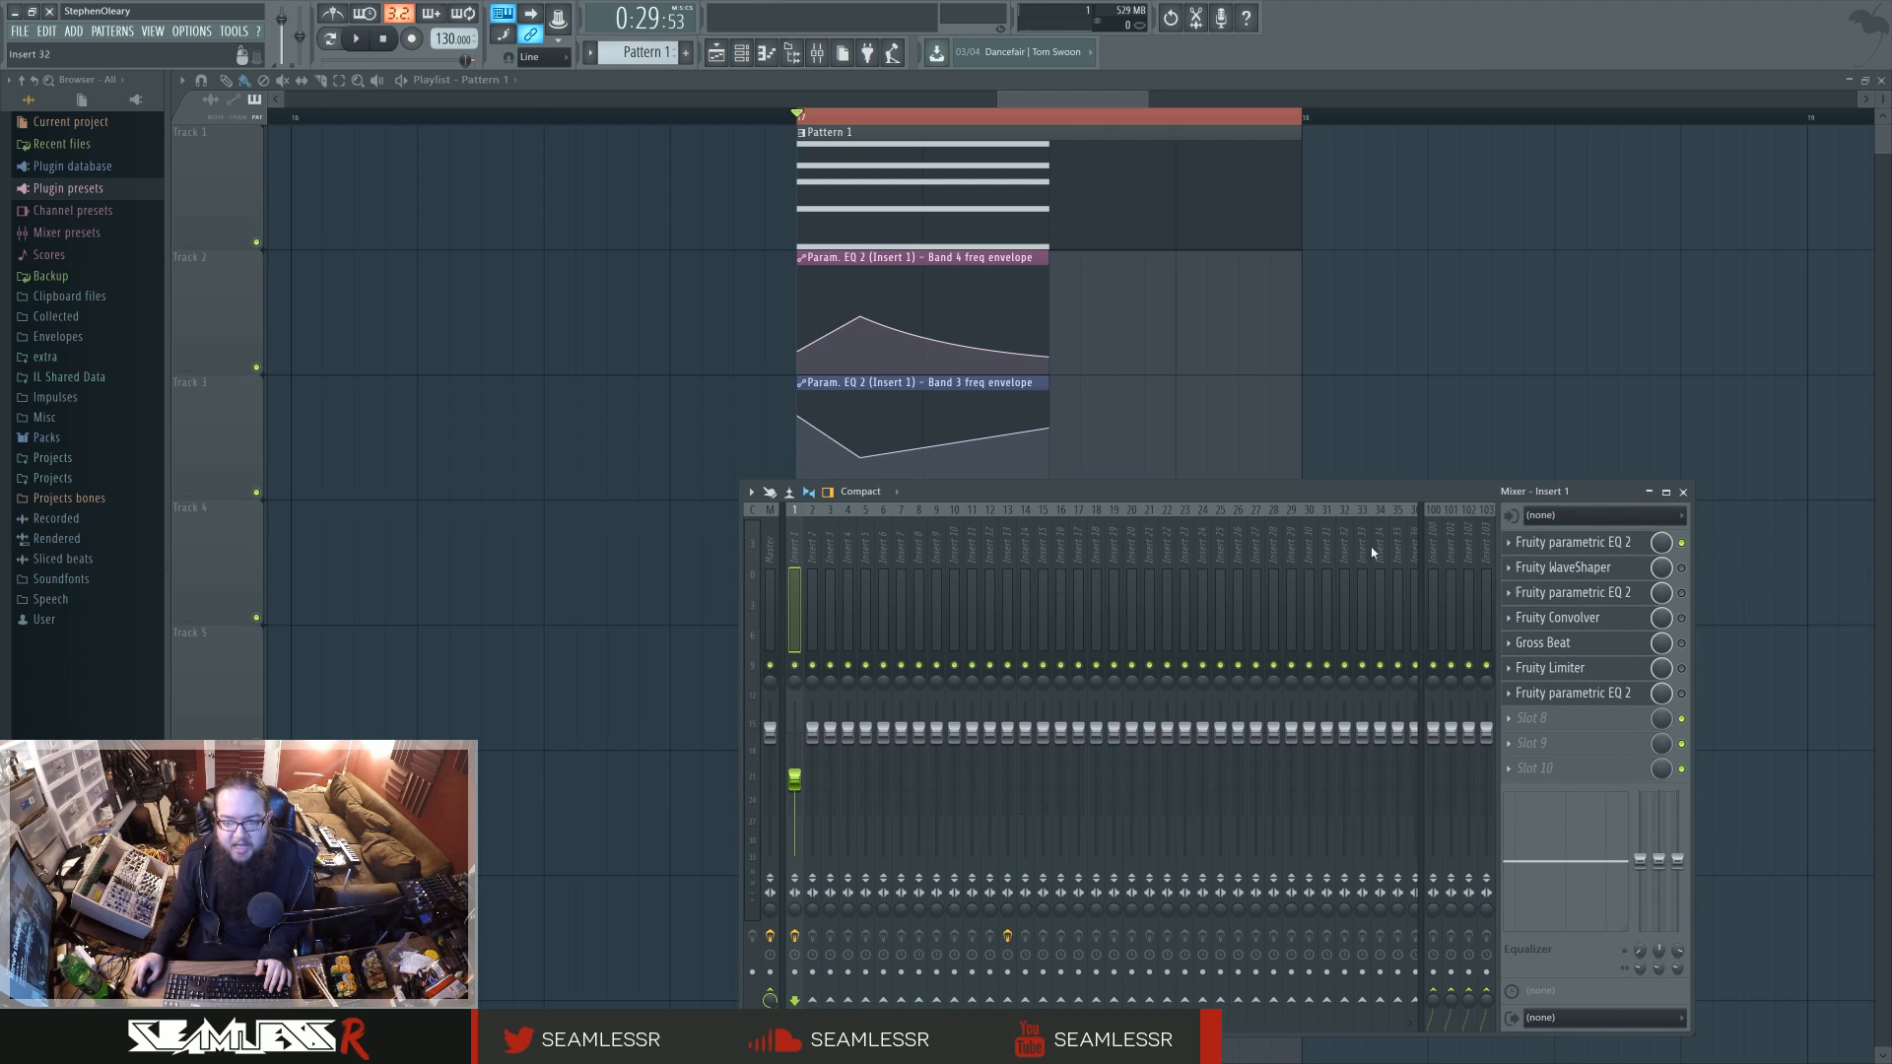
click(1681, 568)
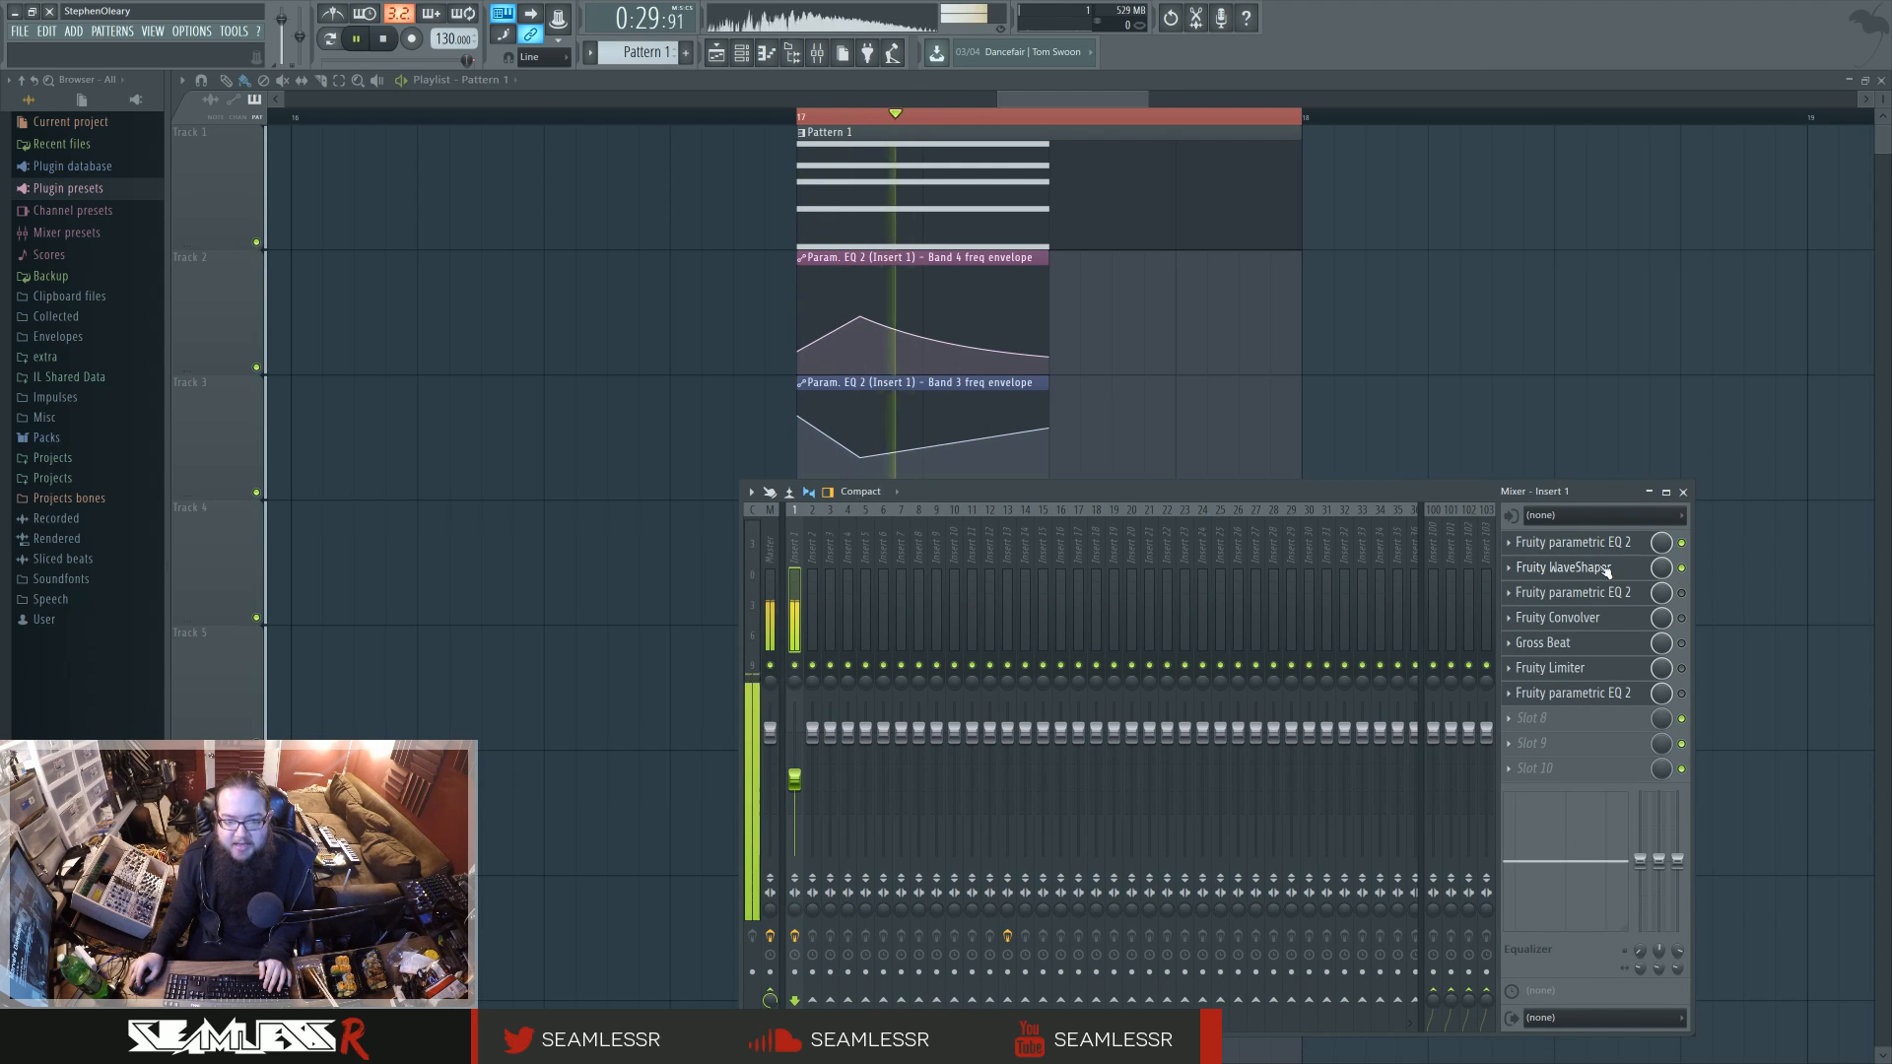
click(1682, 592)
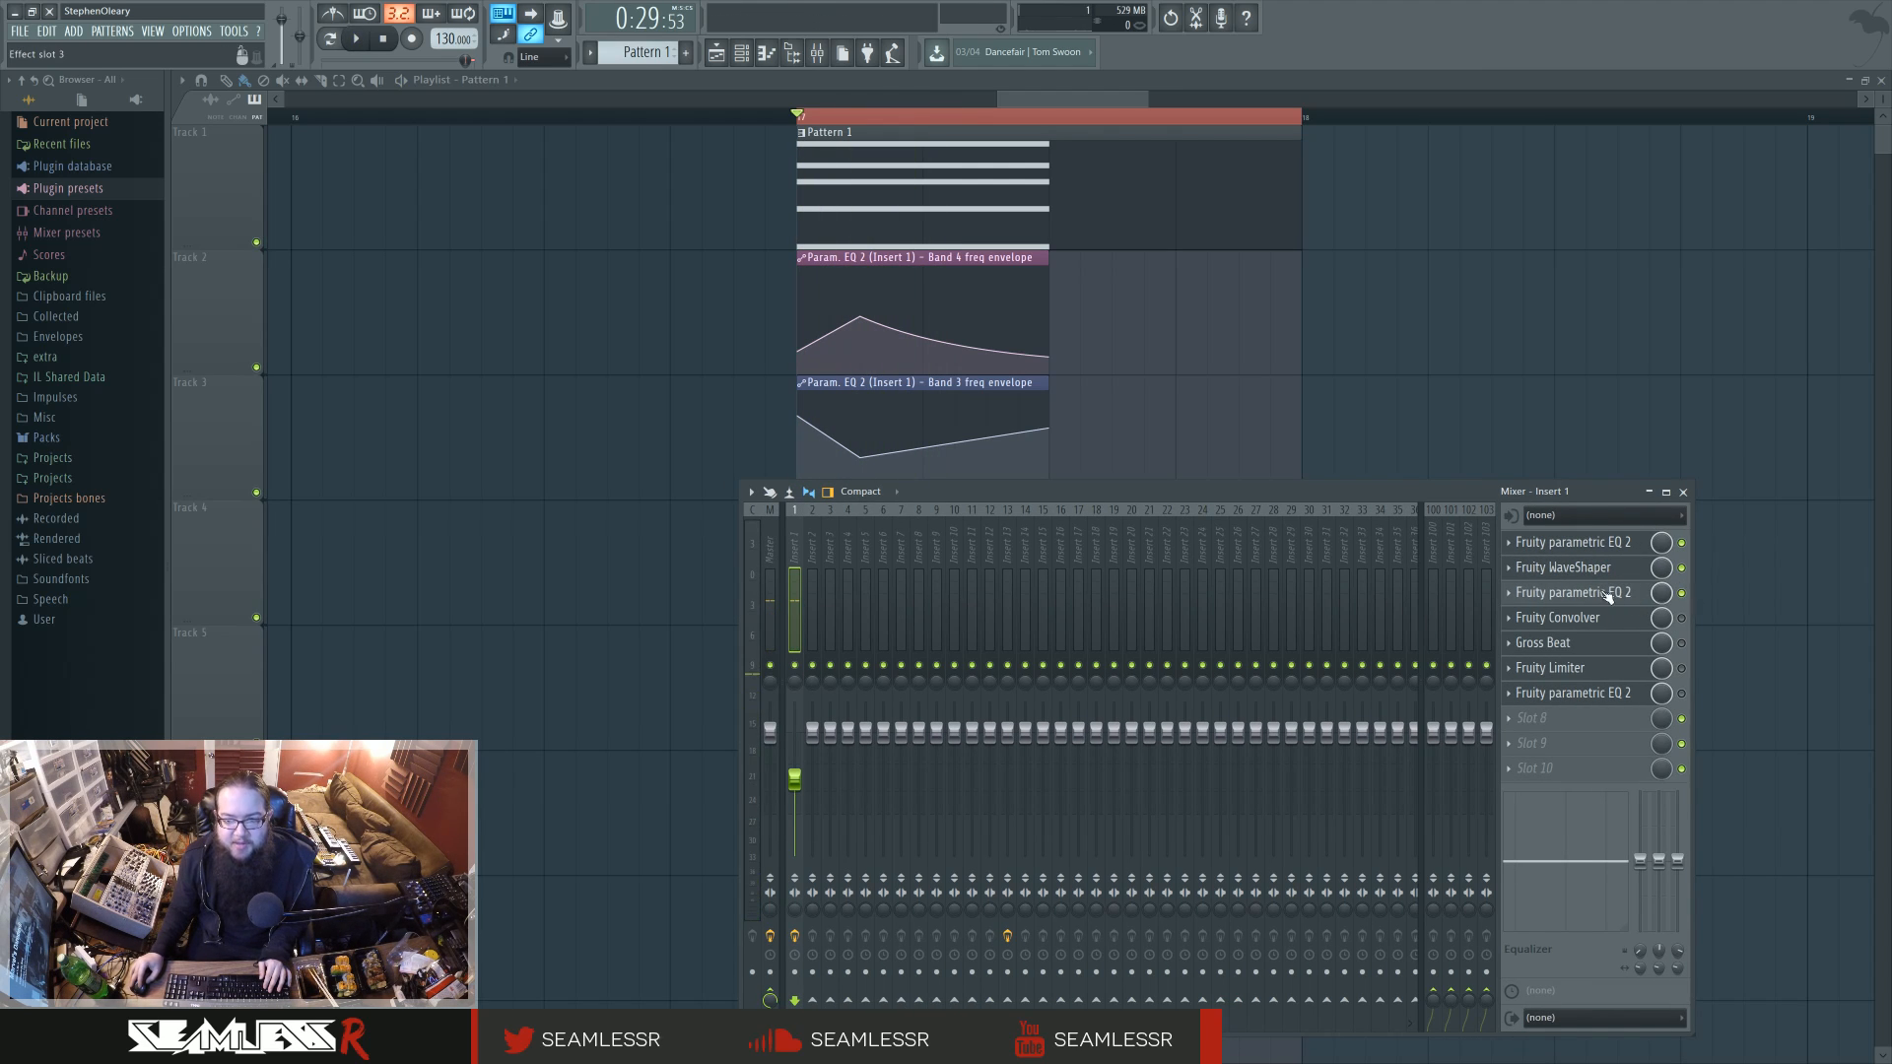
click(1574, 592)
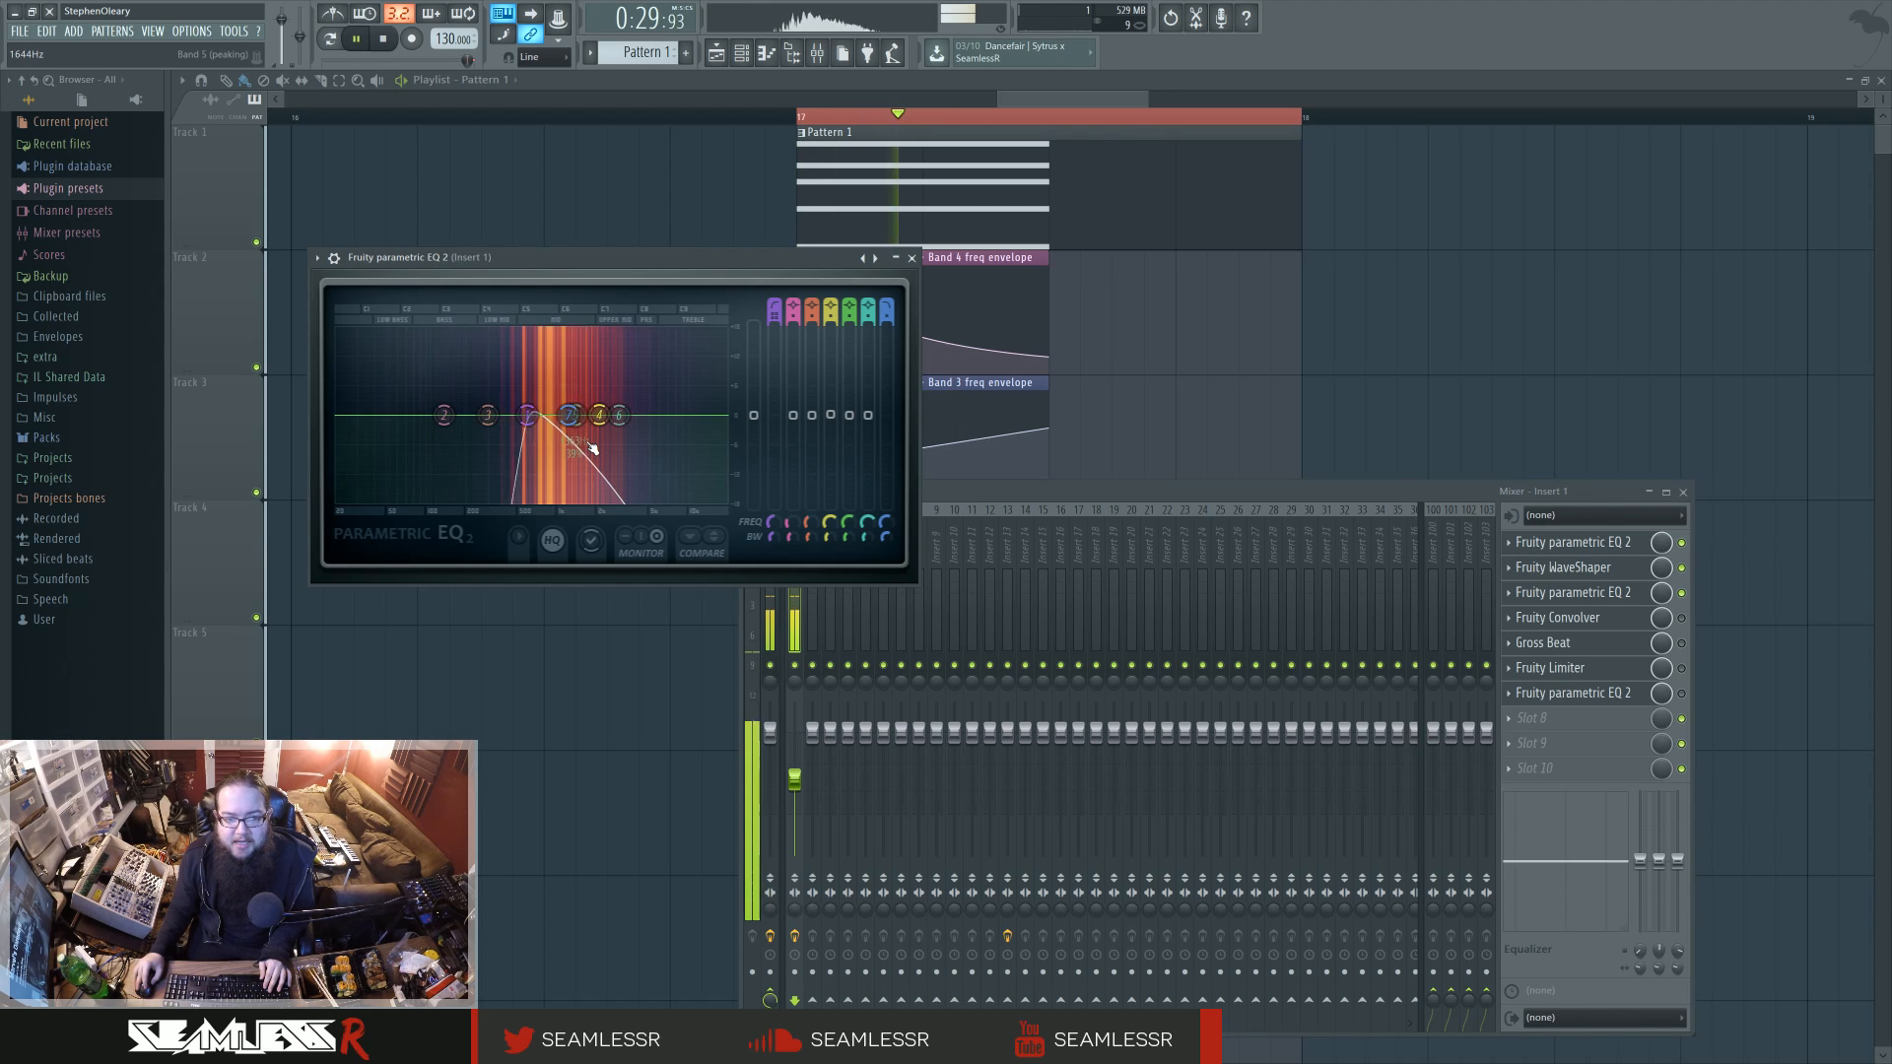
Step: Shift band 1 of the second parametric EQ lower, check its type and order options, and play the loop
drag(506, 424, 482, 426)
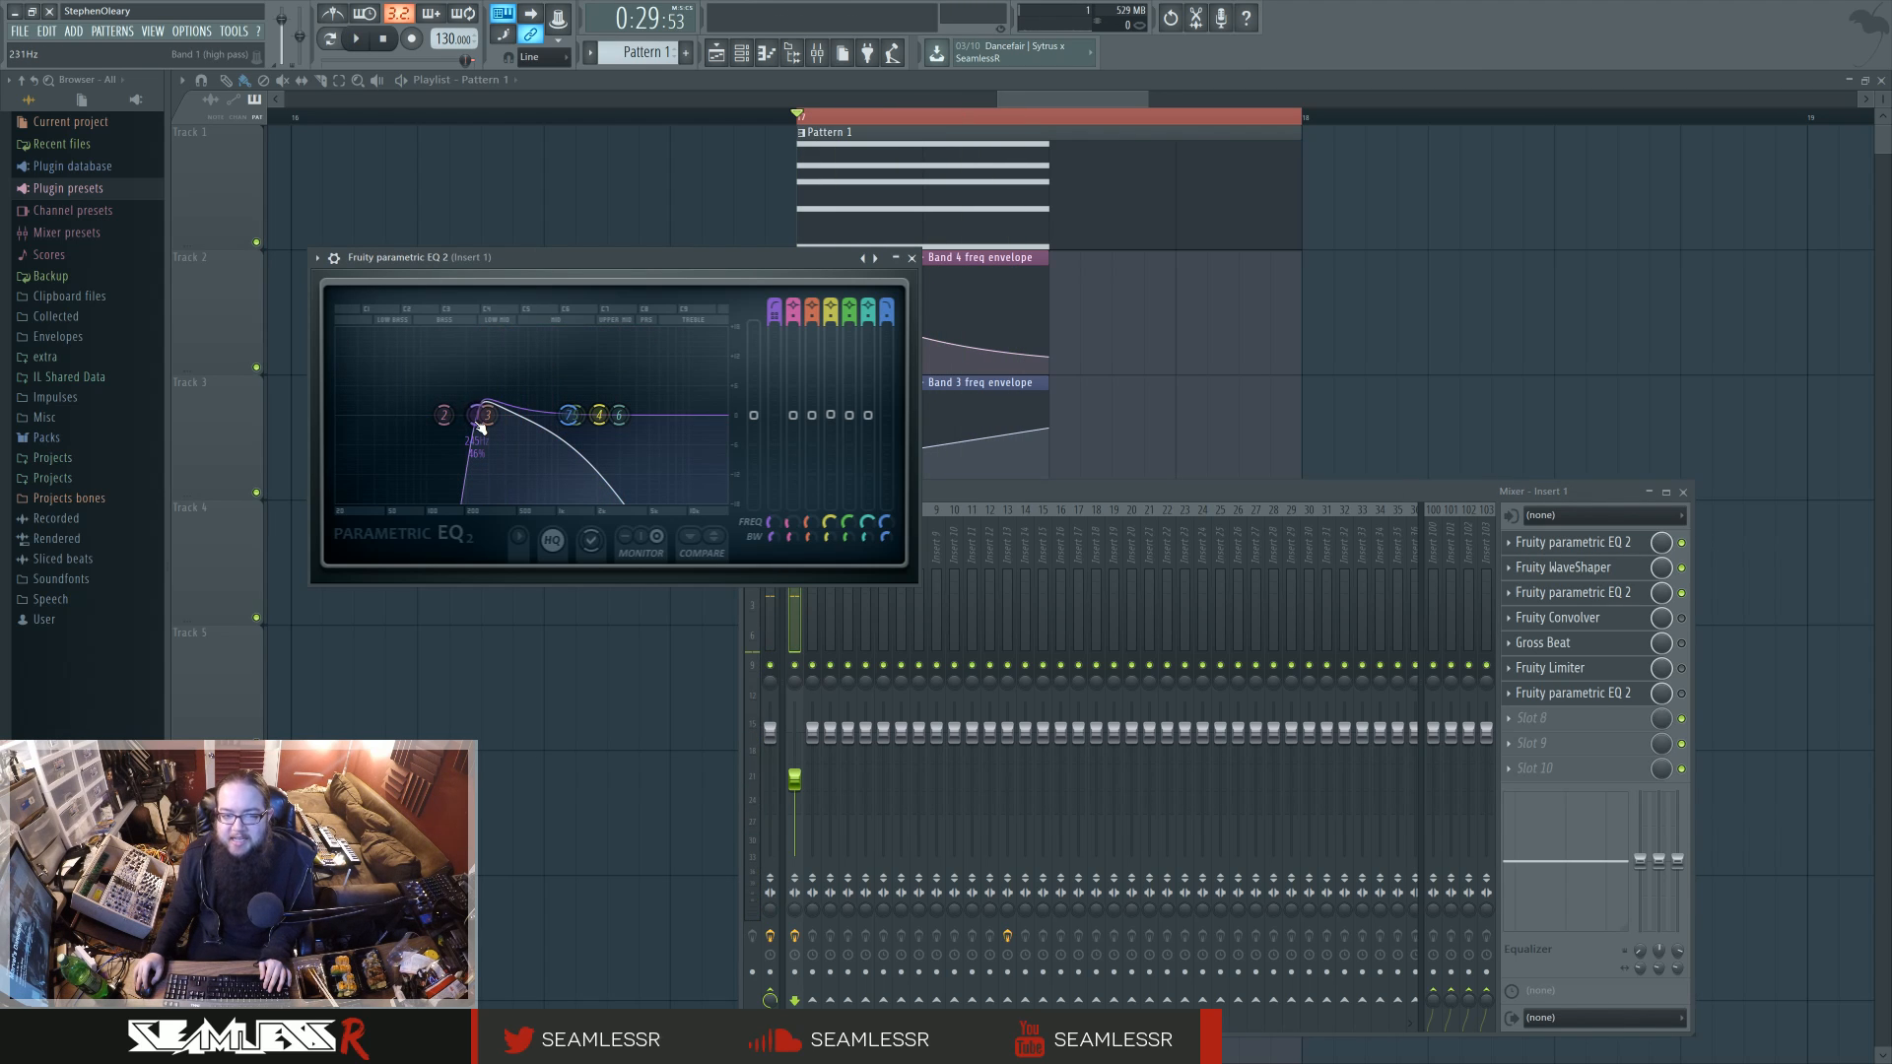
right_click(479, 424)
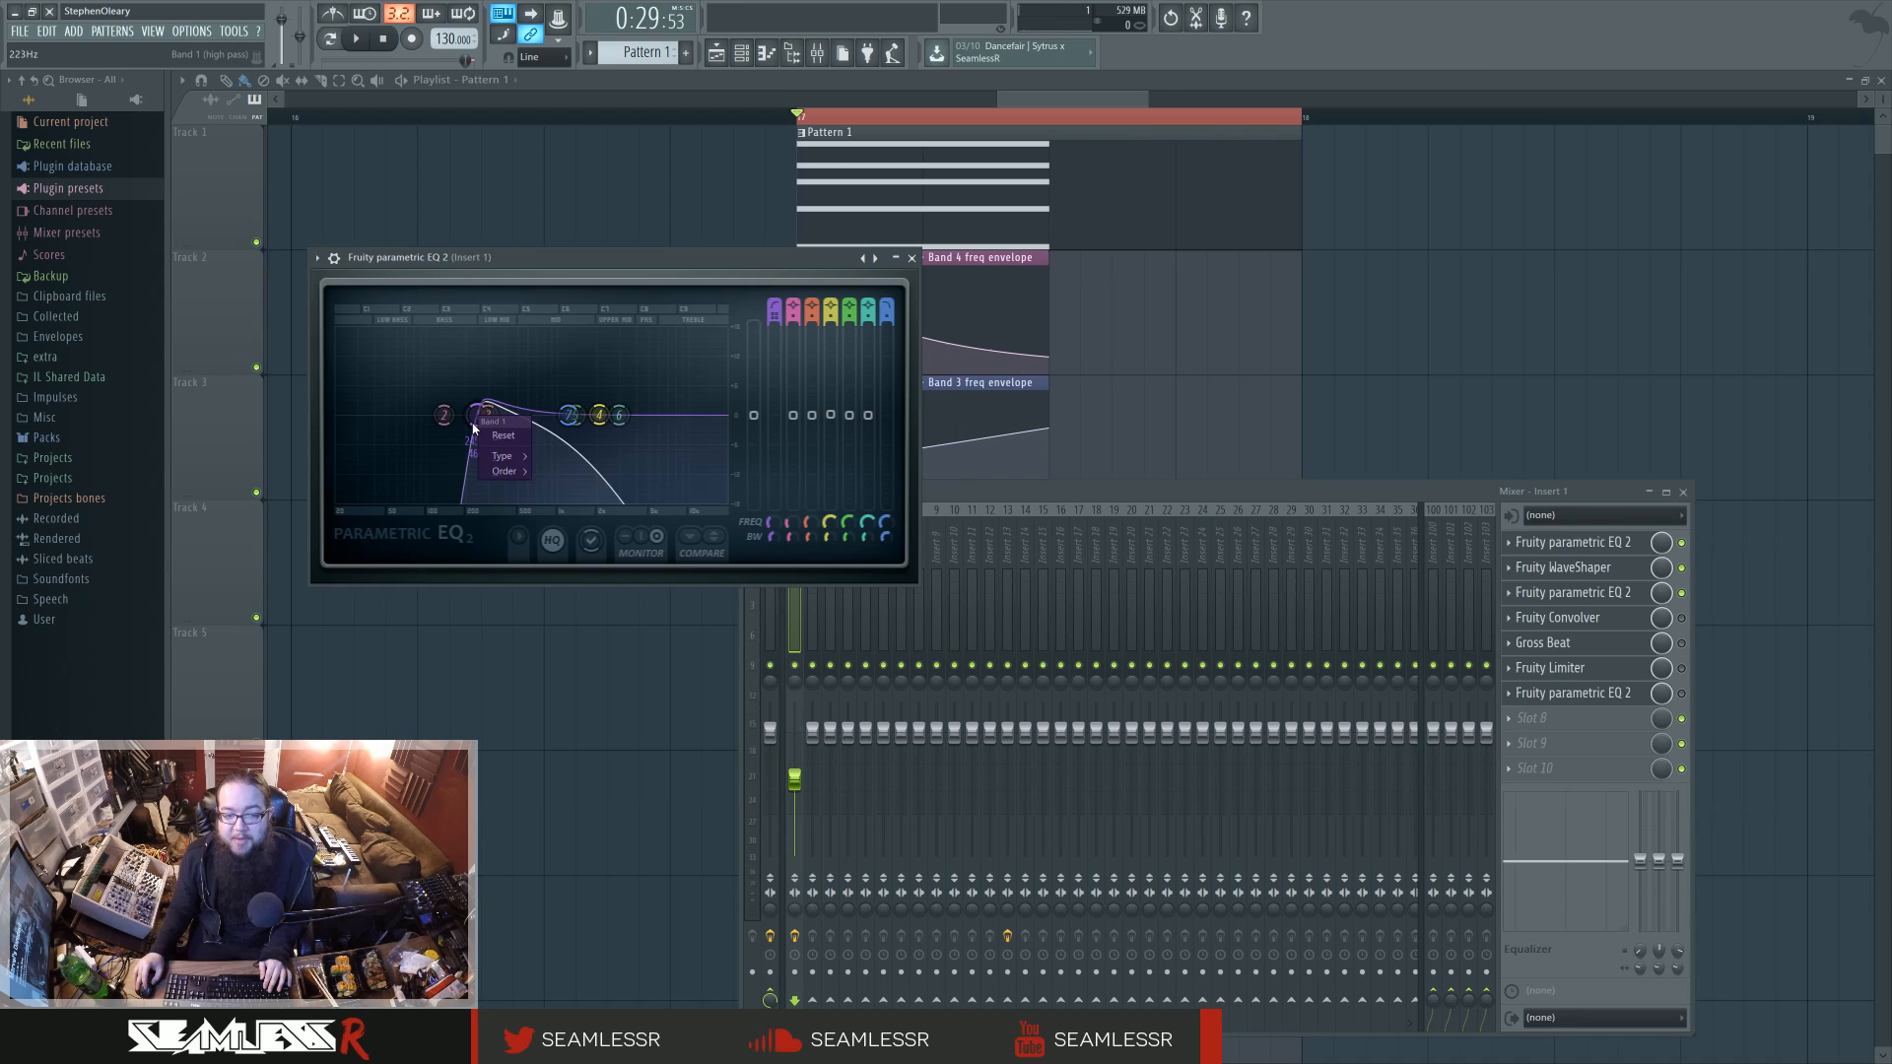
mouse_move(505, 471)
click(541, 288)
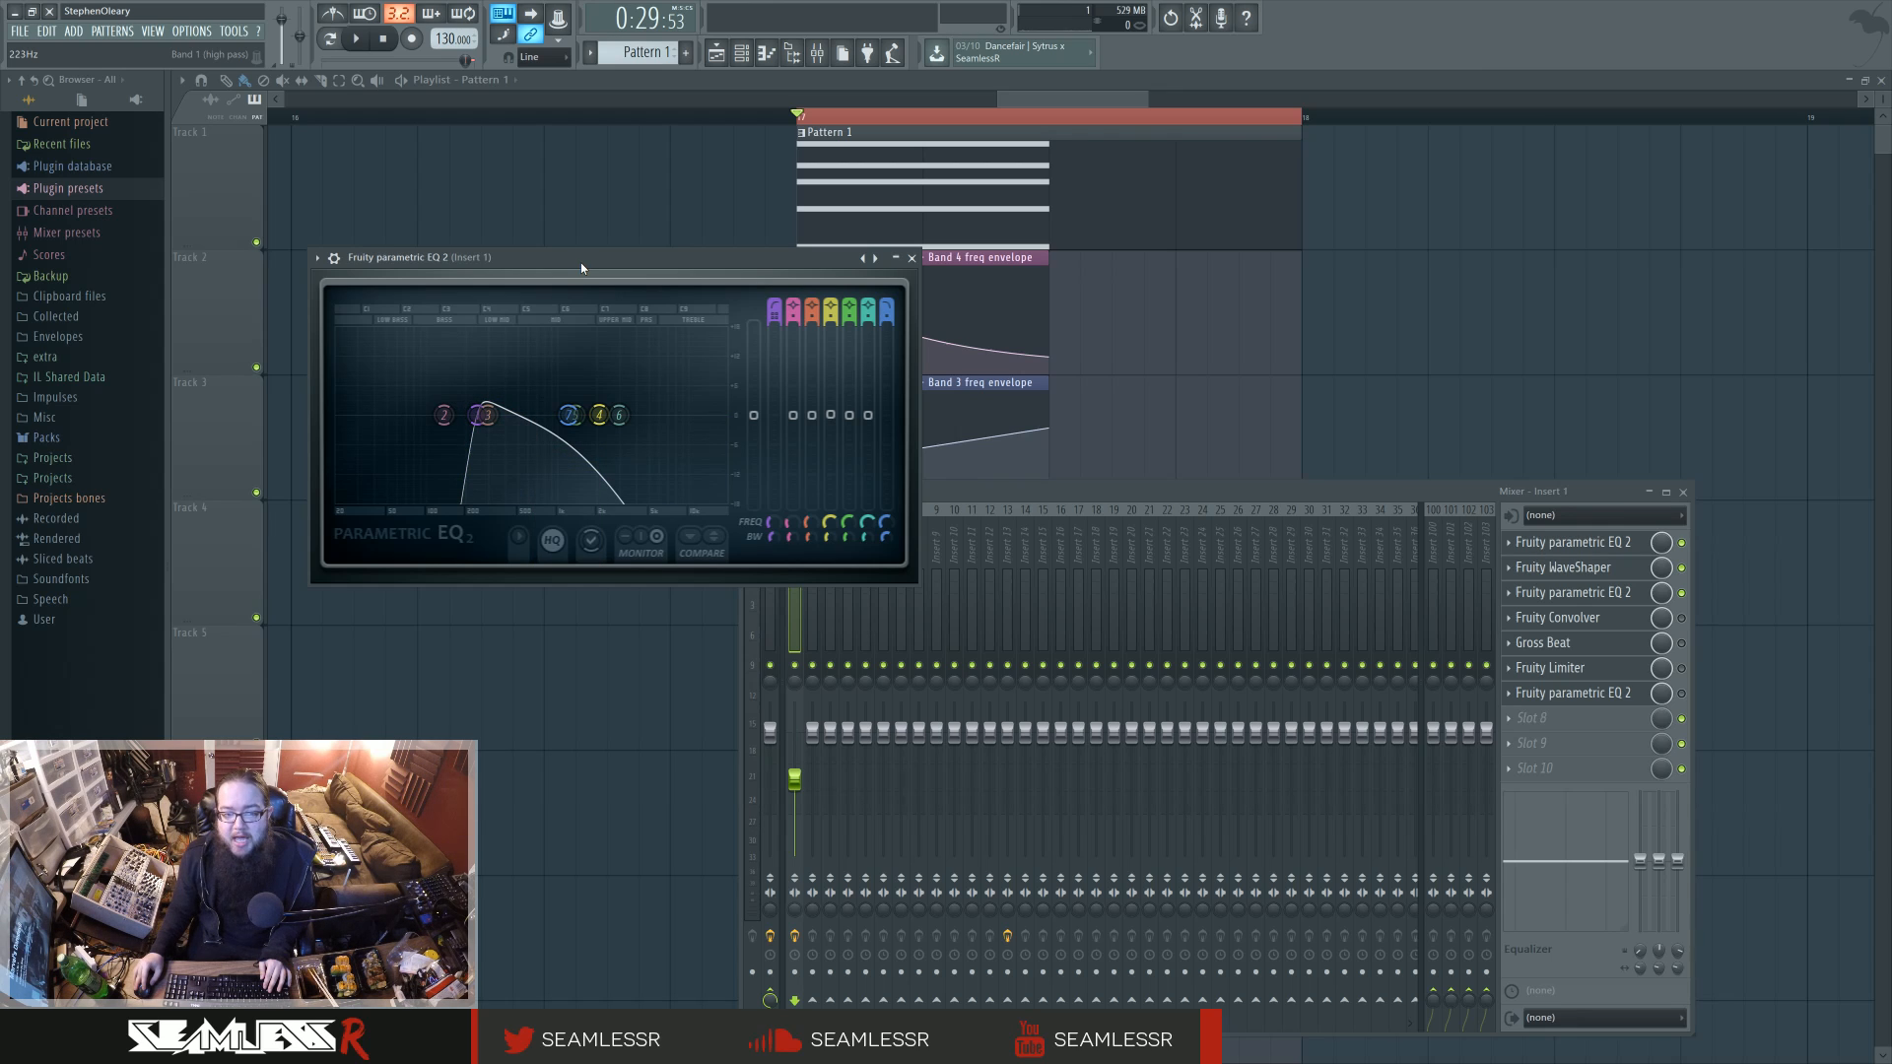
right_click(477, 426)
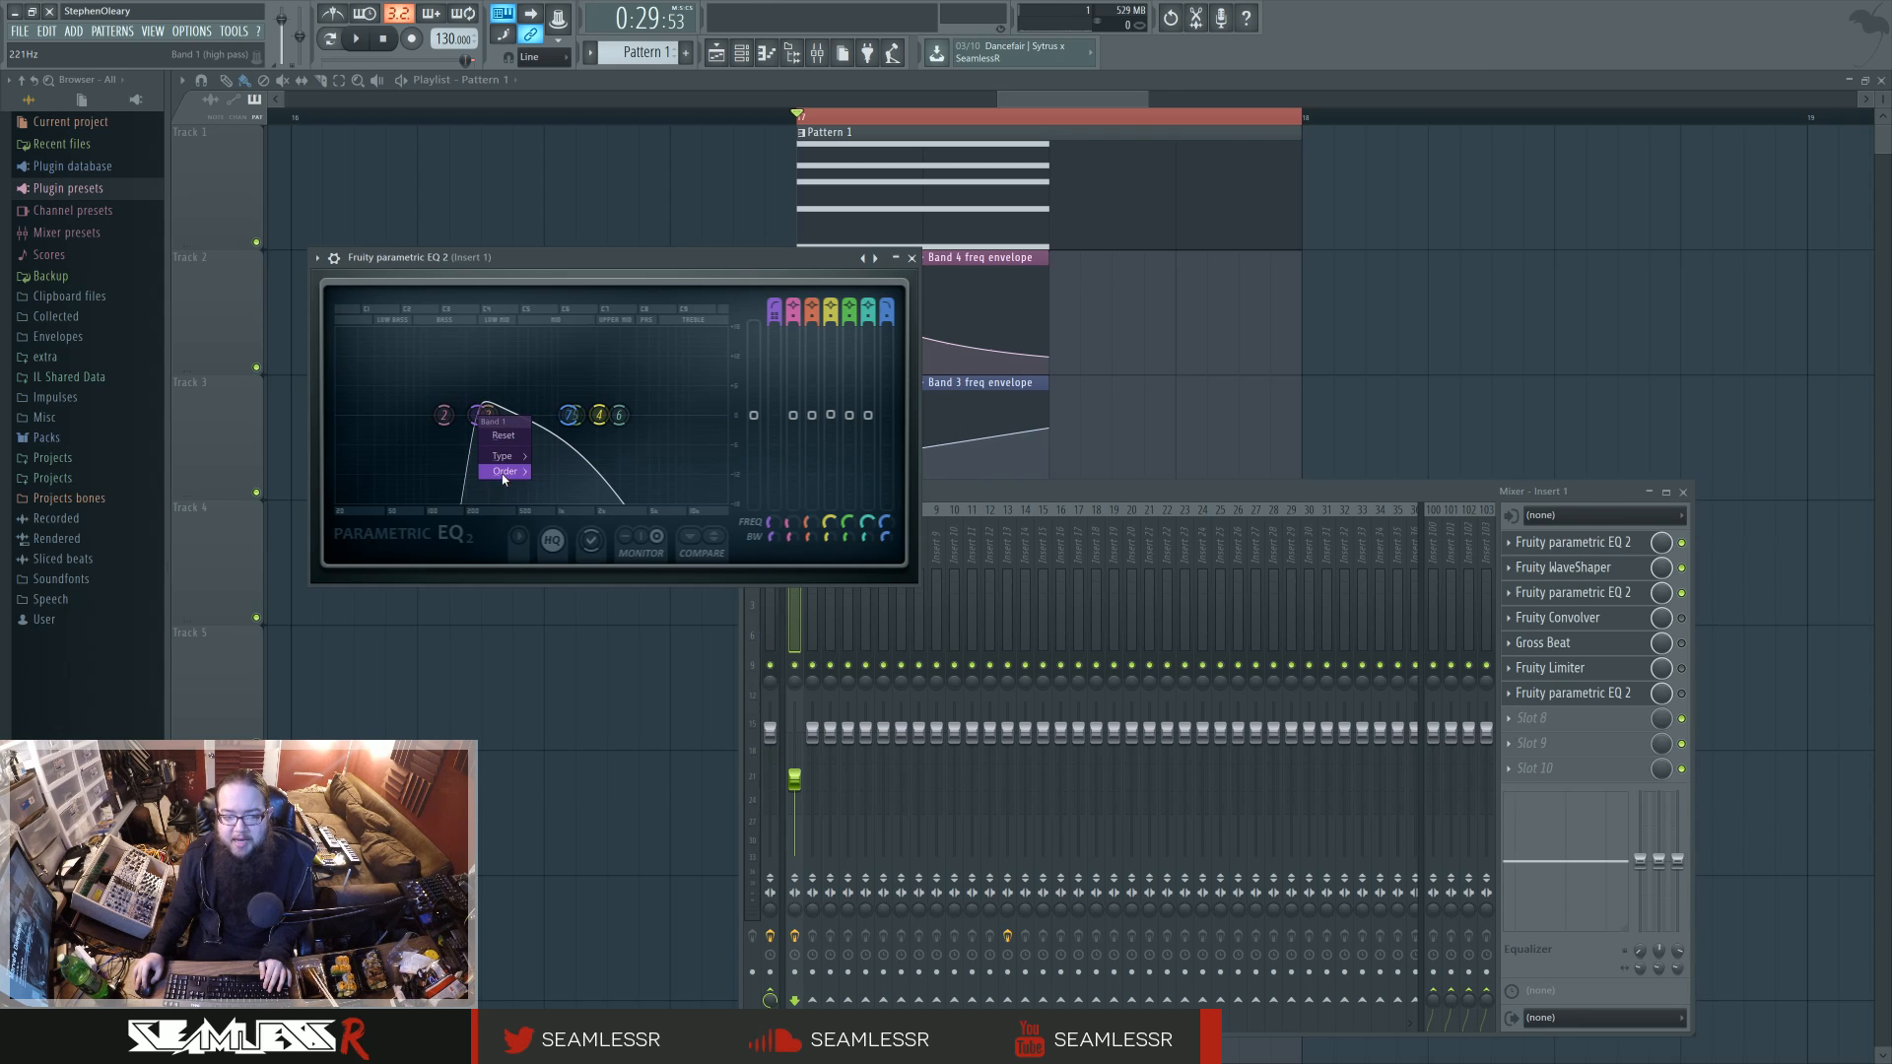
click(647, 267)
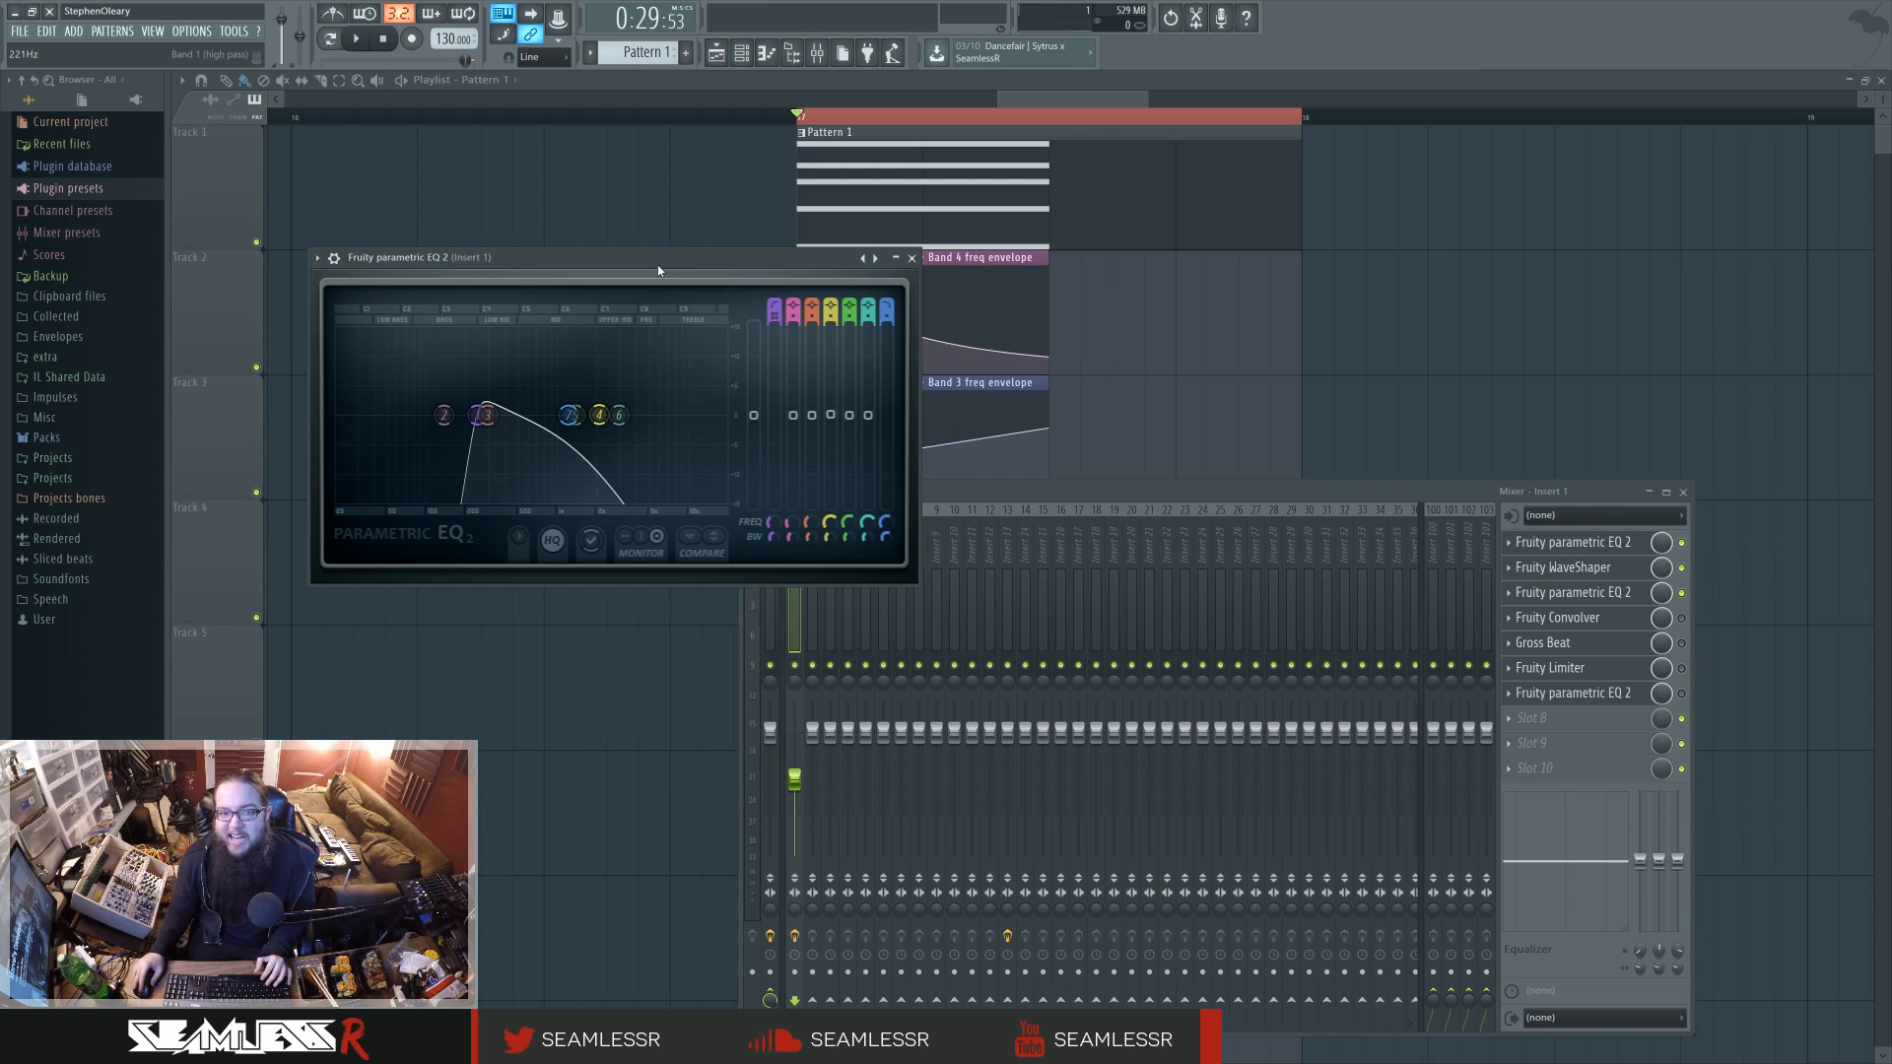
key(space)
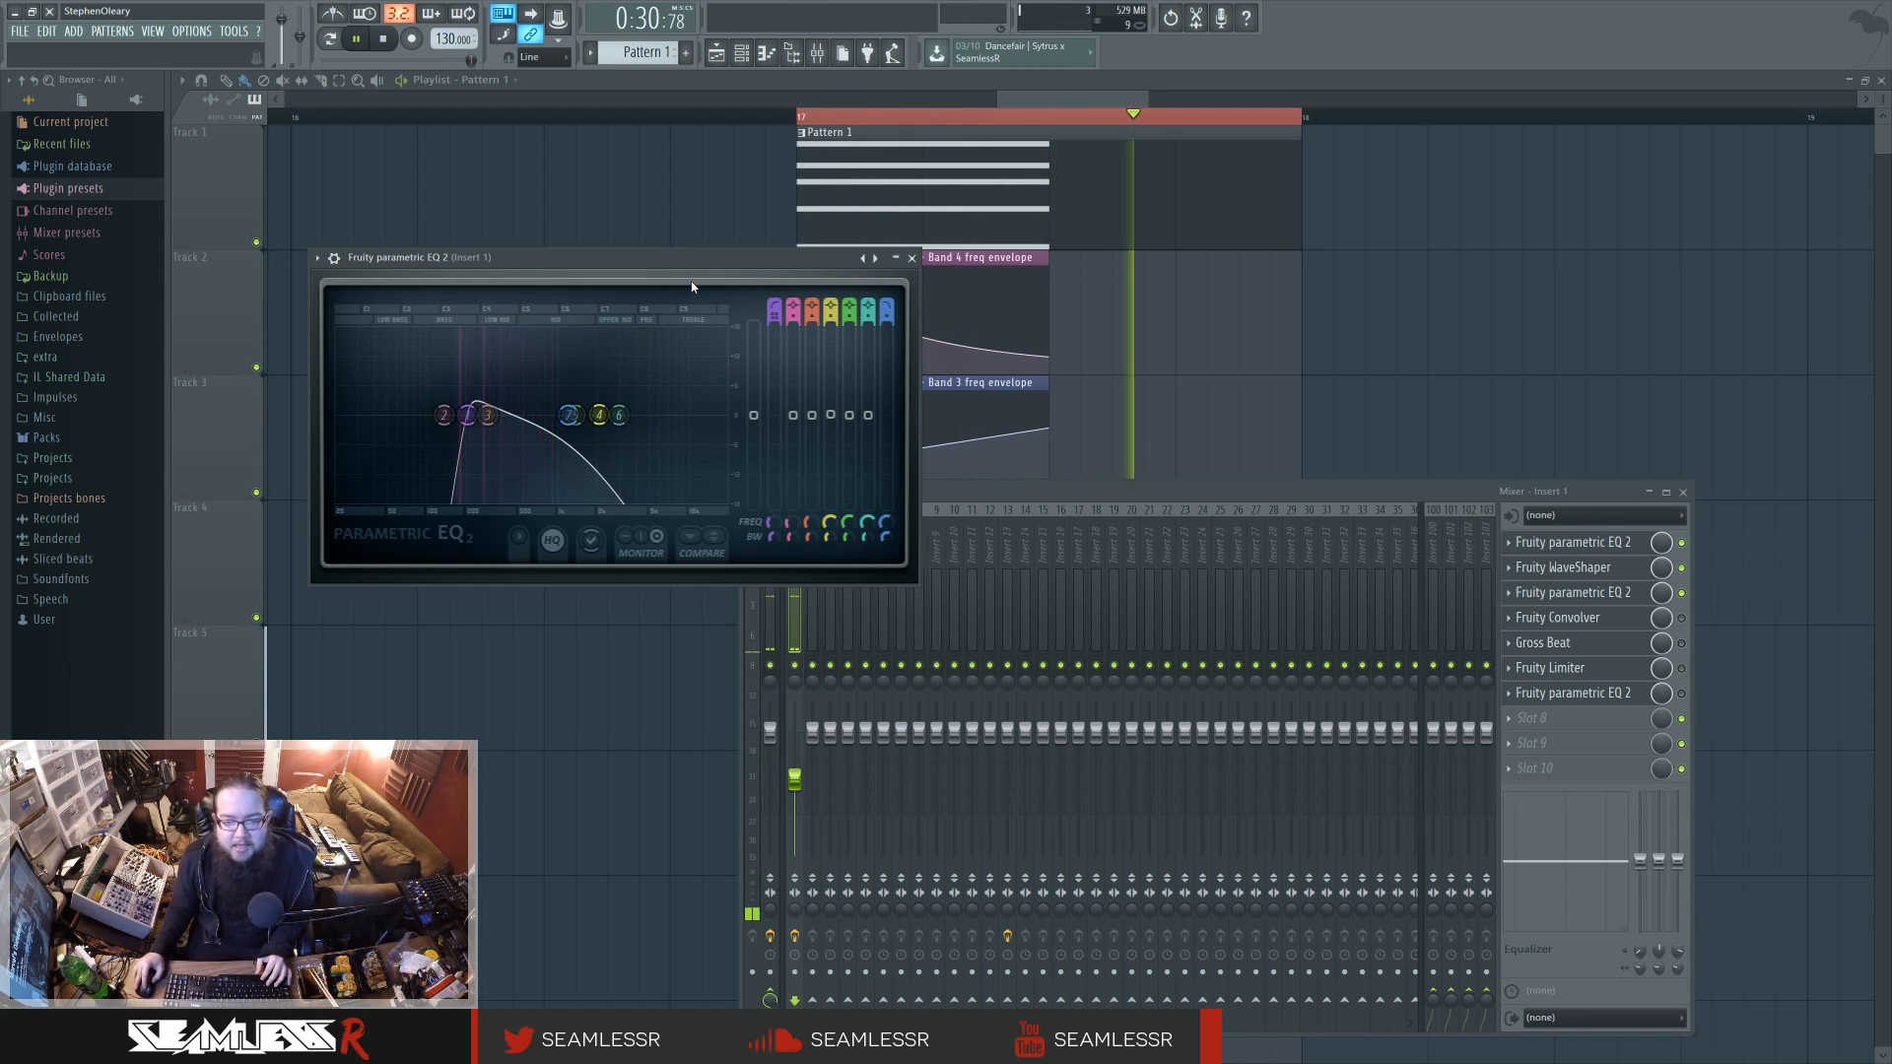
Step: Re-enable Fruity Convolver on Insert 1, inspect its impulse and equalizer views, and close it
click(1682, 618)
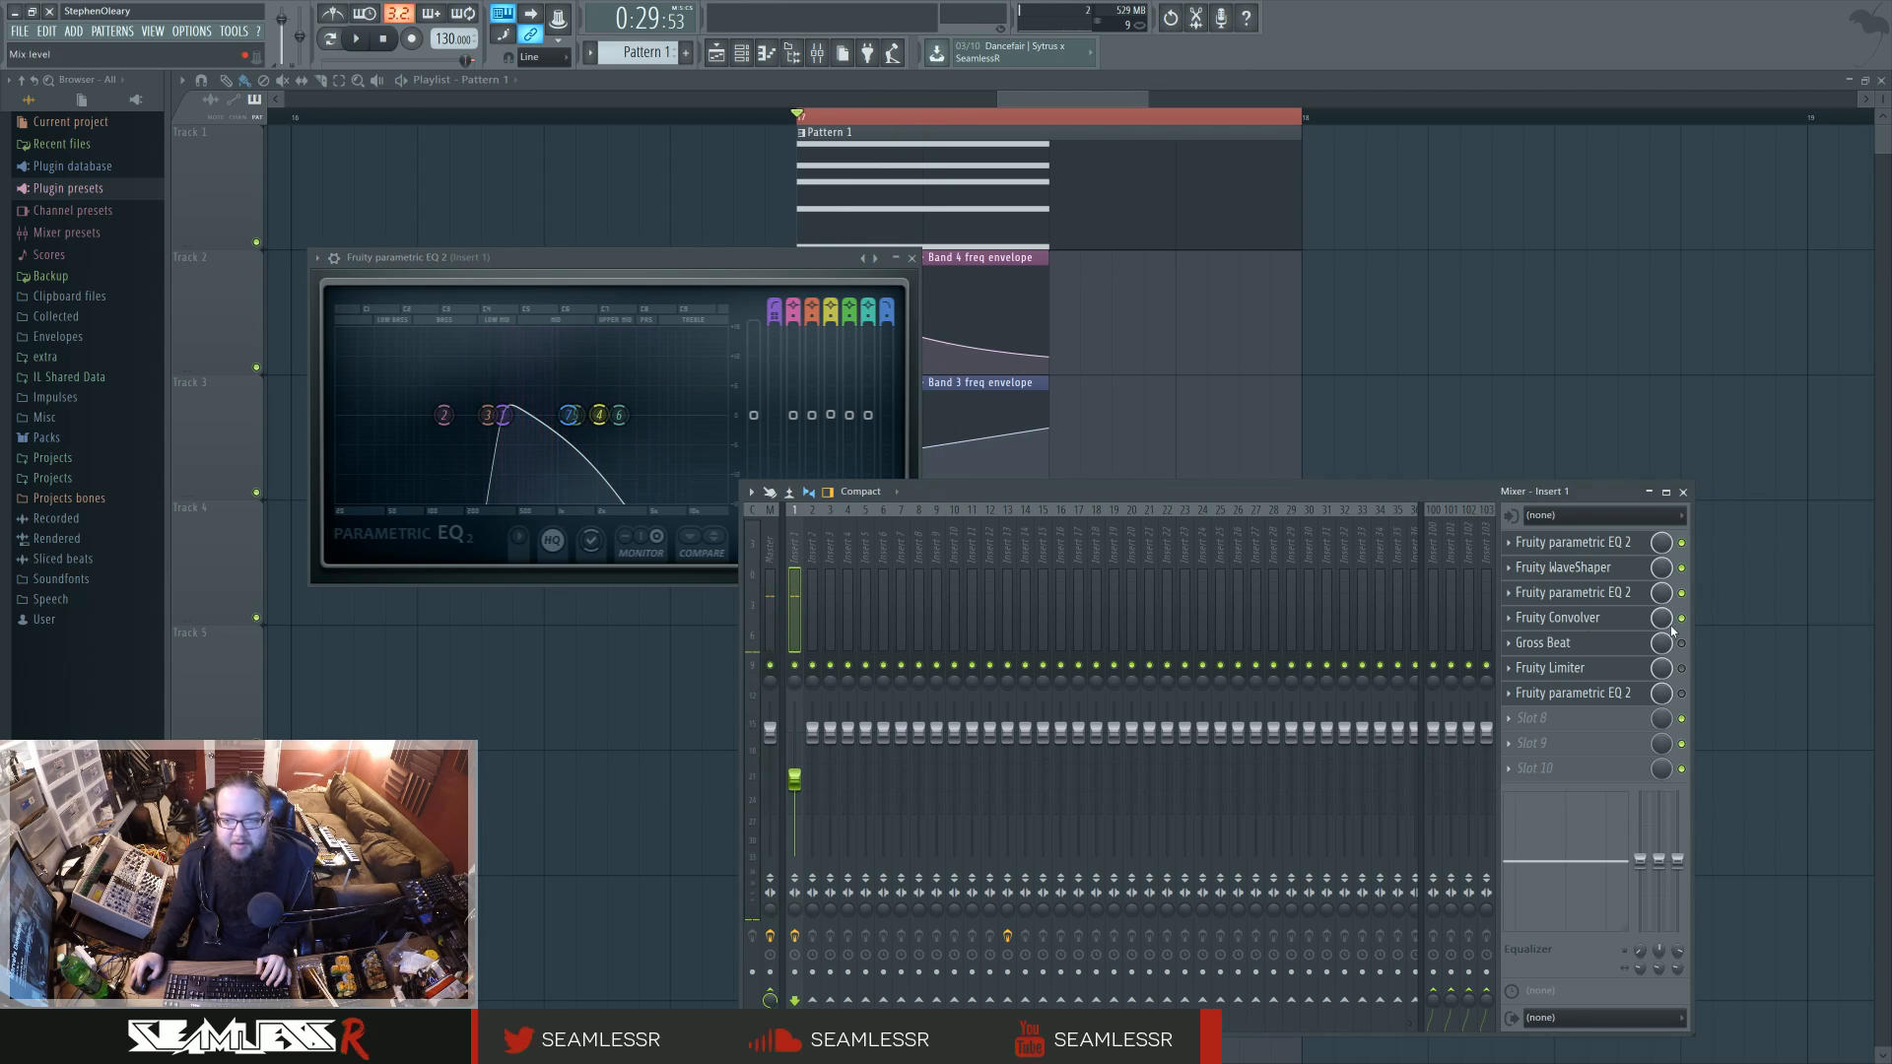
key(space)
click(1574, 619)
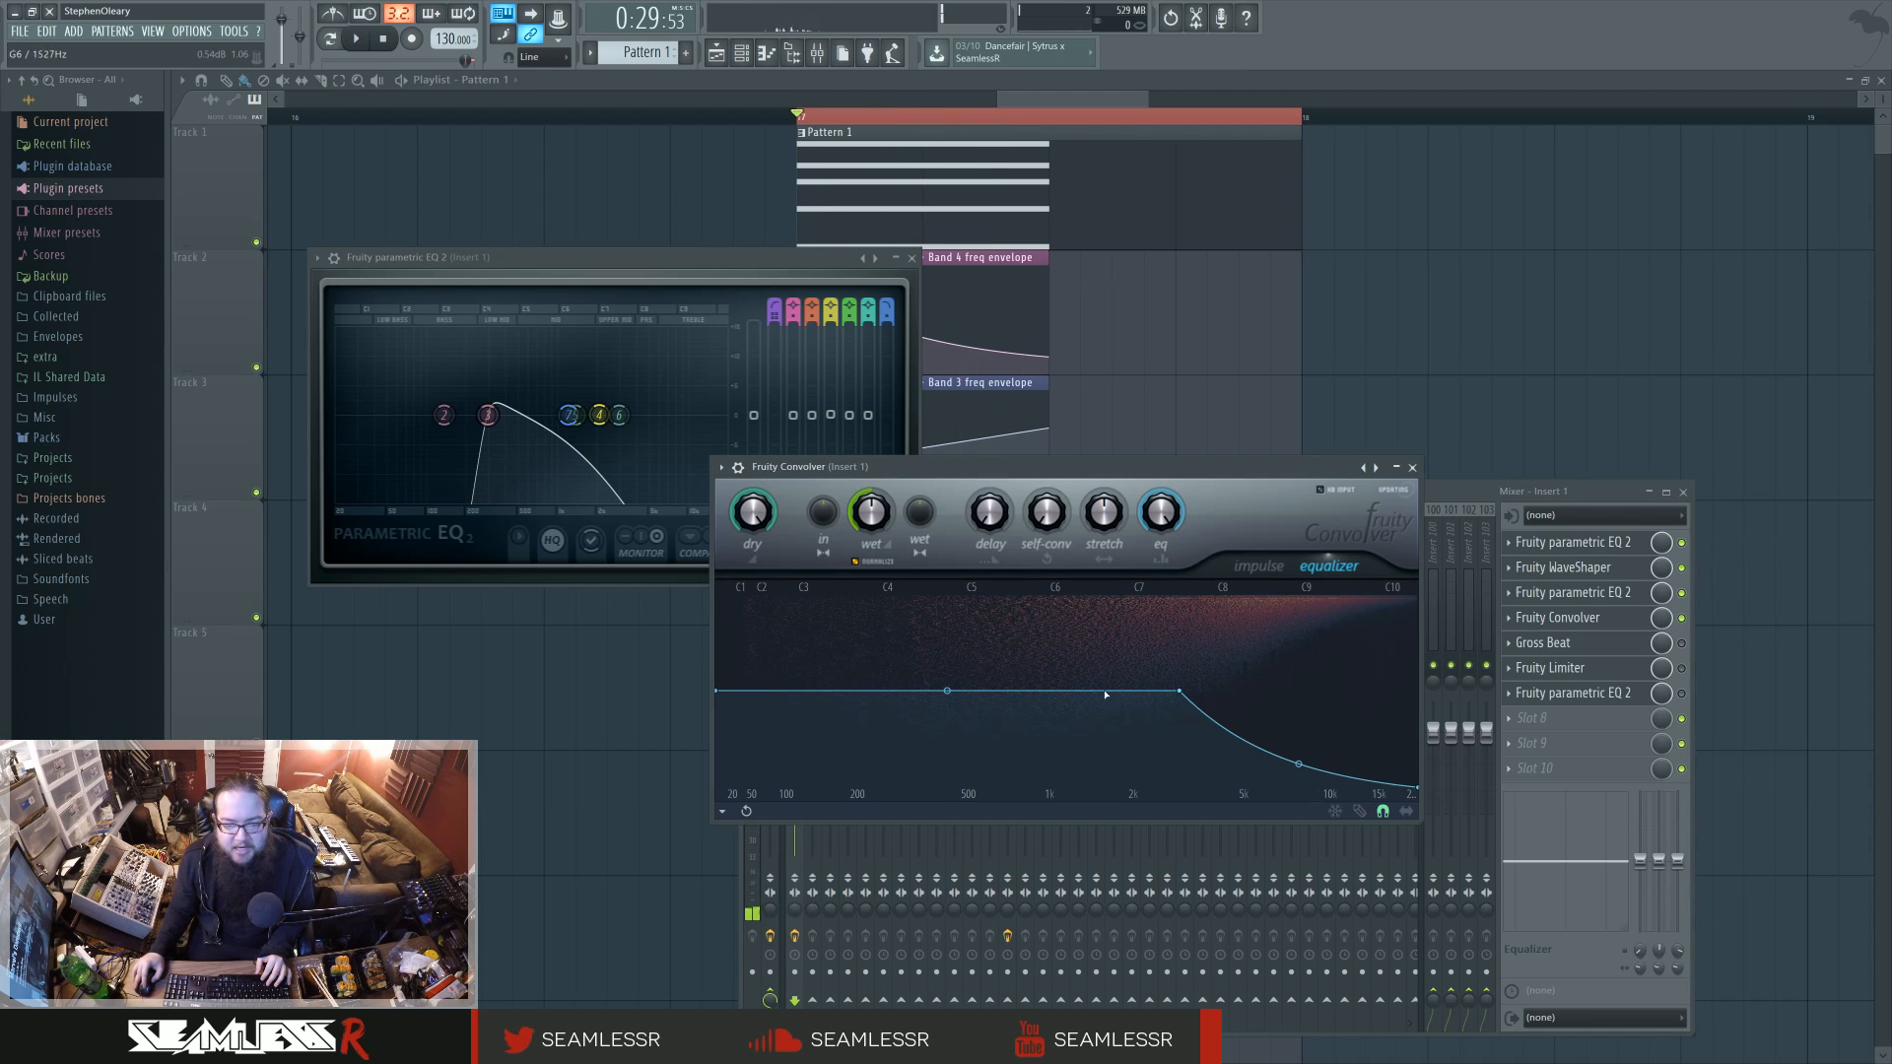
click(1256, 568)
click(1321, 569)
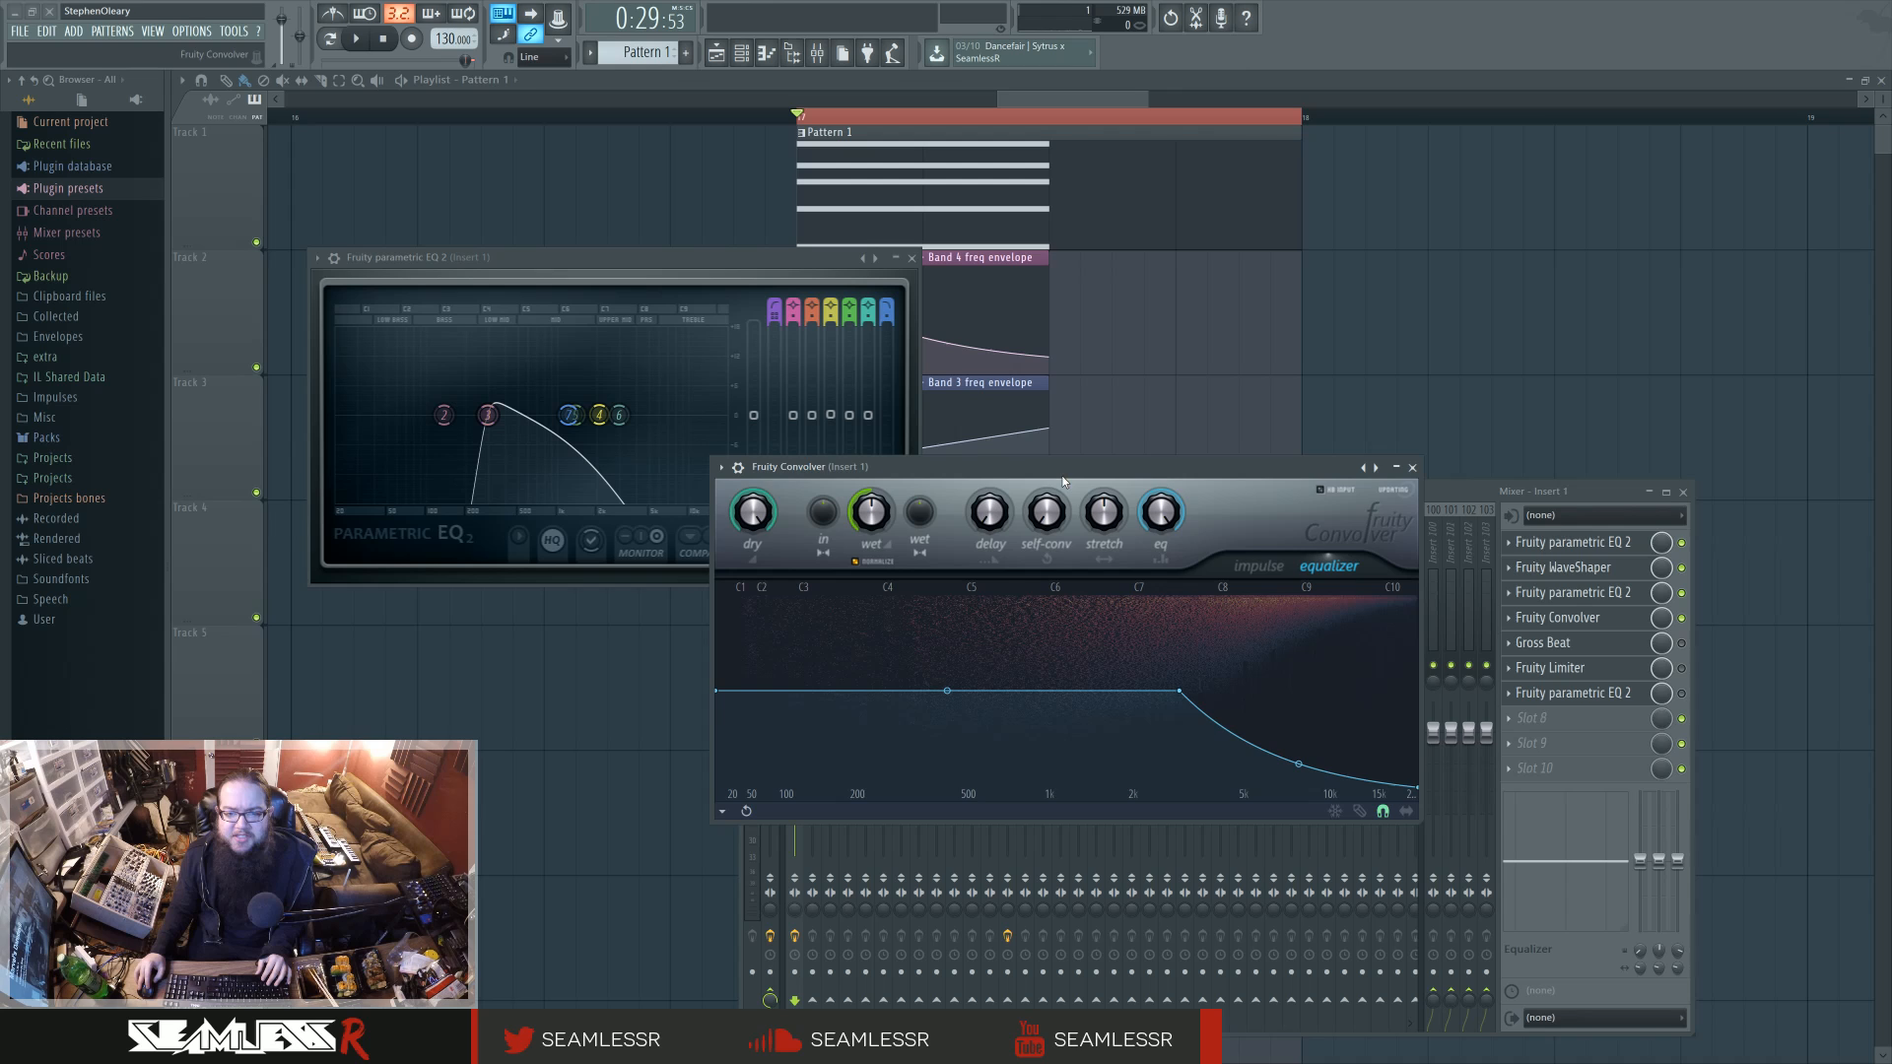
drag(1062, 484, 1044, 491)
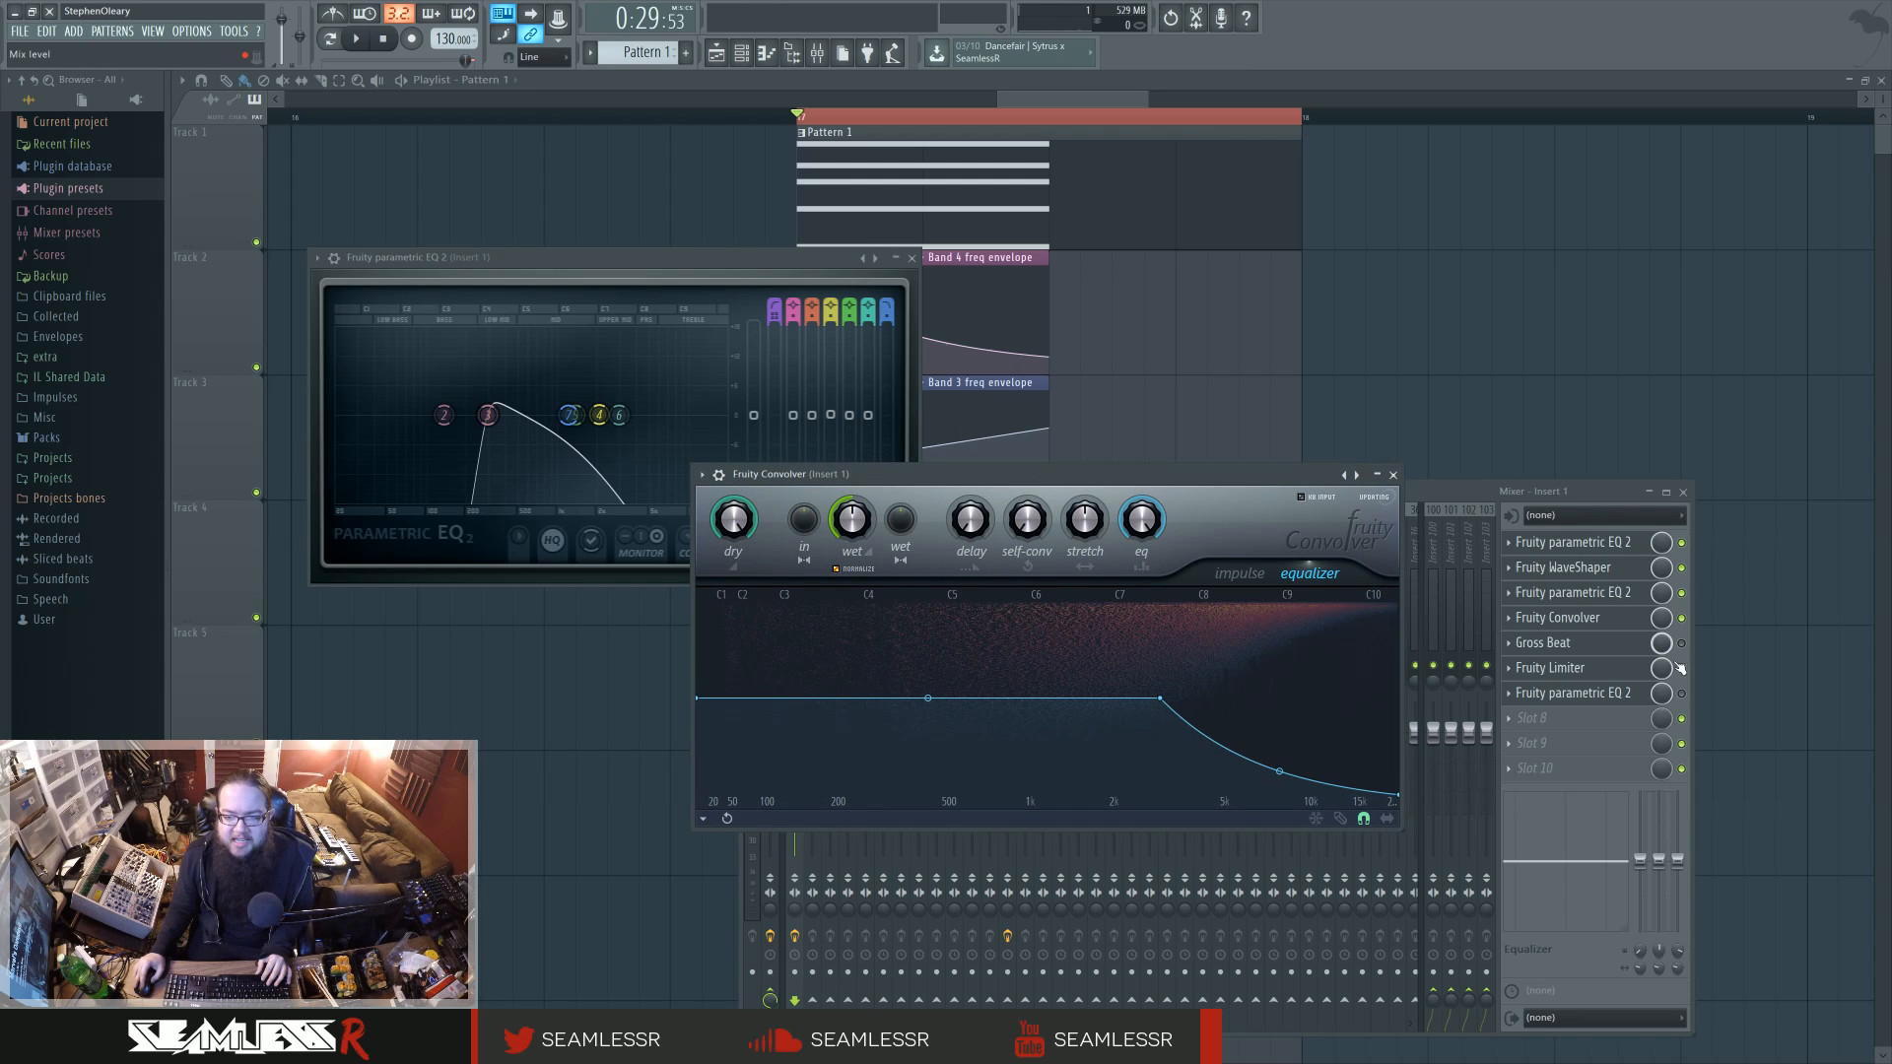
click(1392, 475)
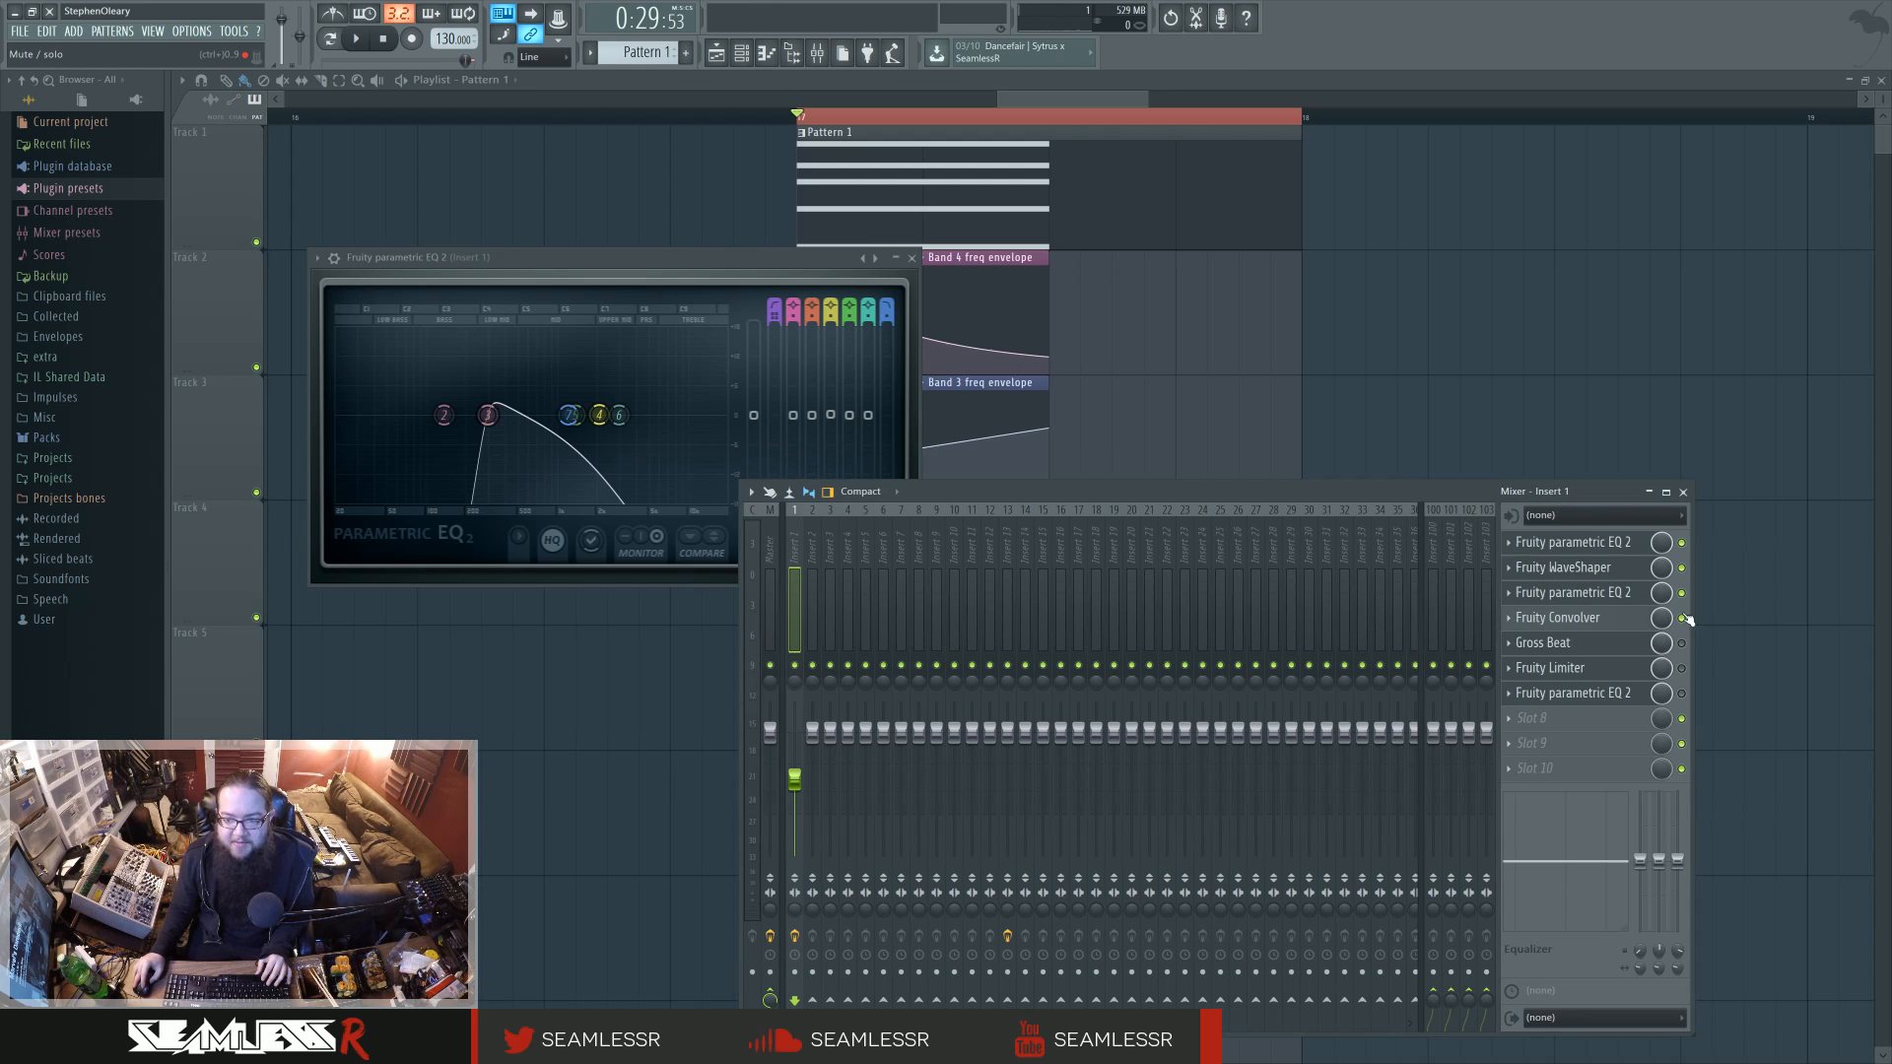
Step: Re-enable Gross Beat on Insert 1, play the loop with its window open, and close all open windows
click(1622, 648)
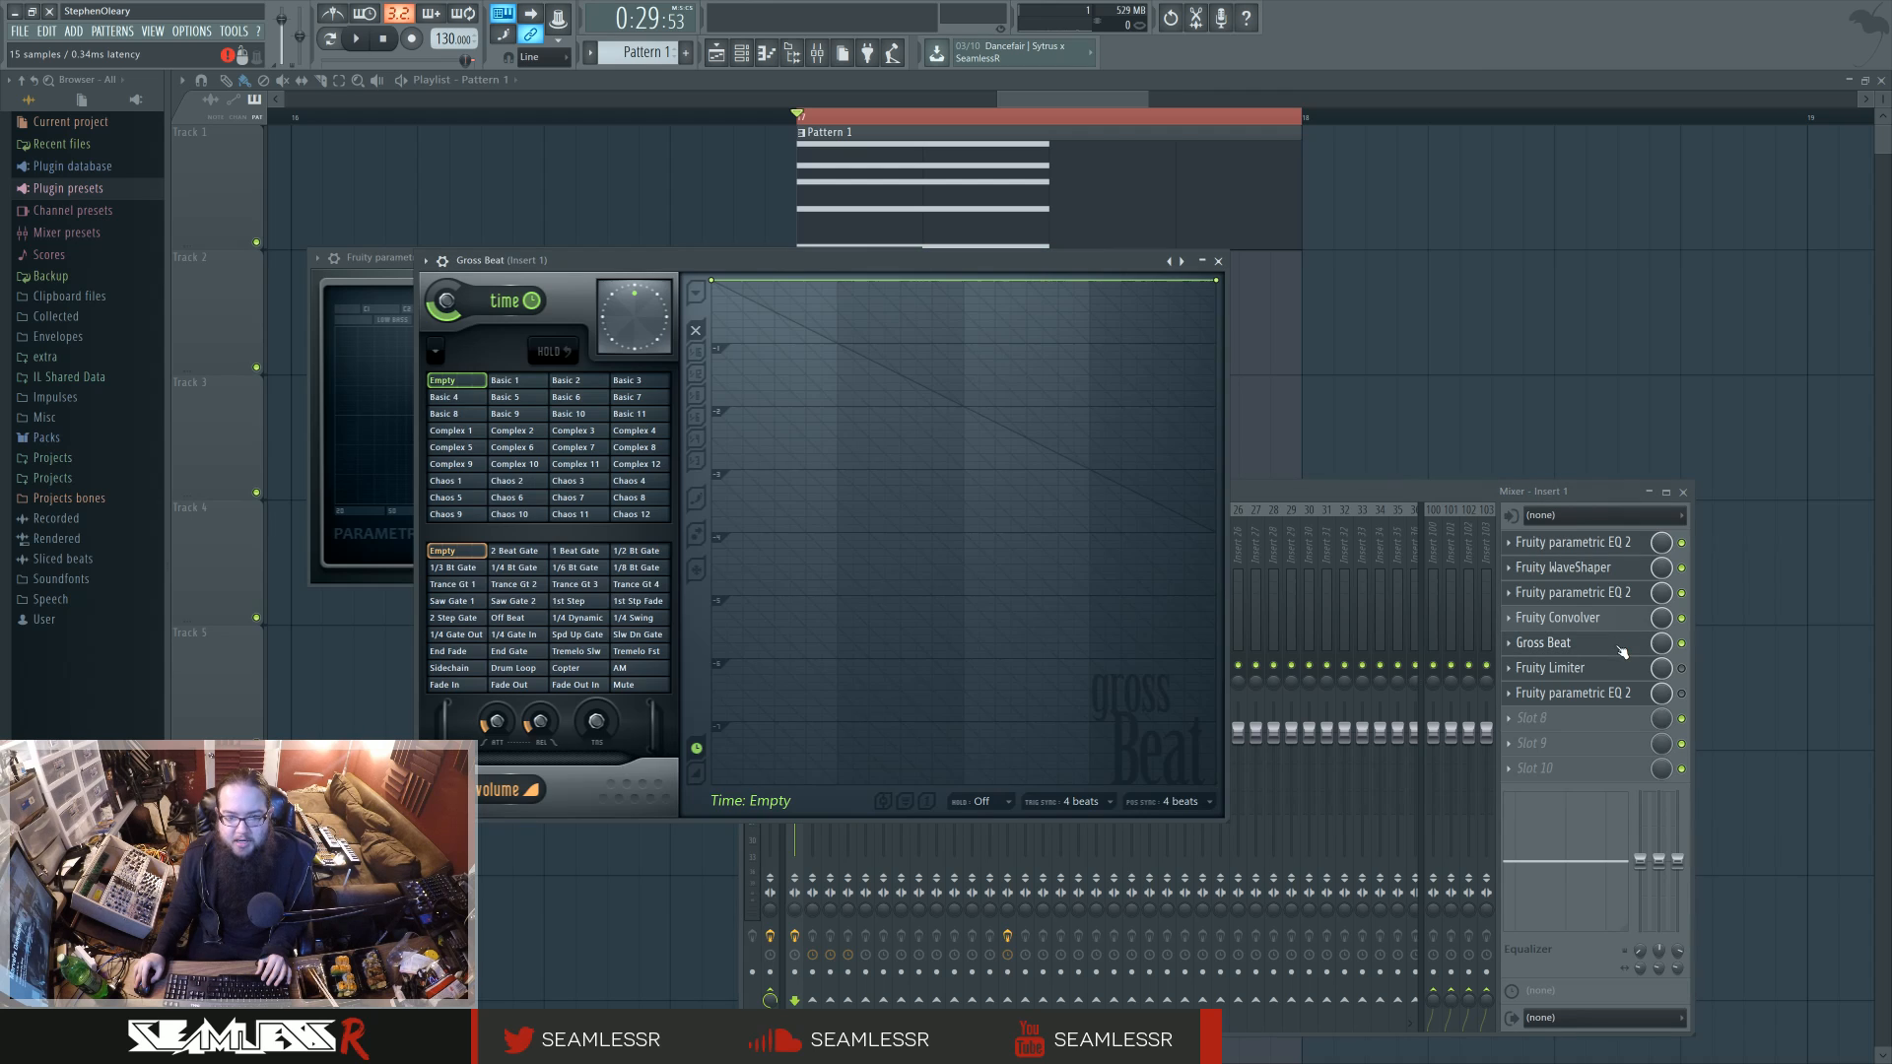
key(space)
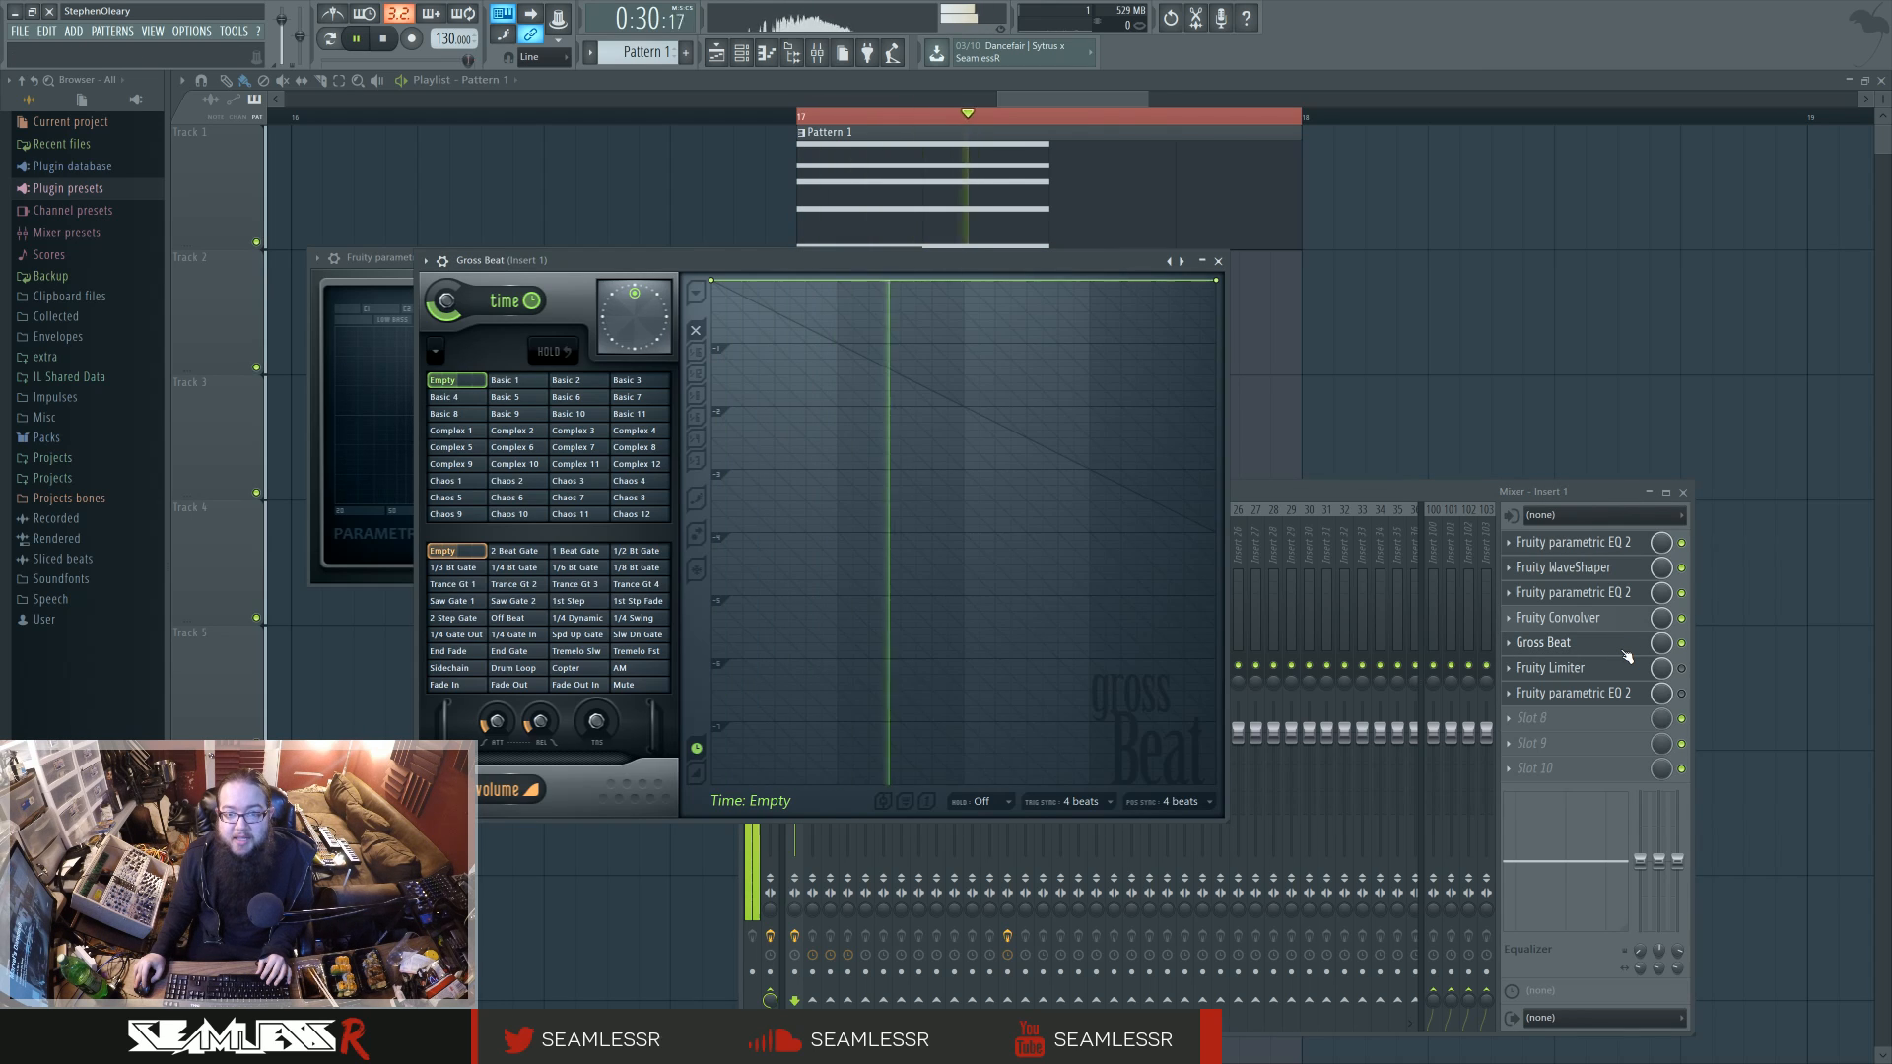
key(F12)
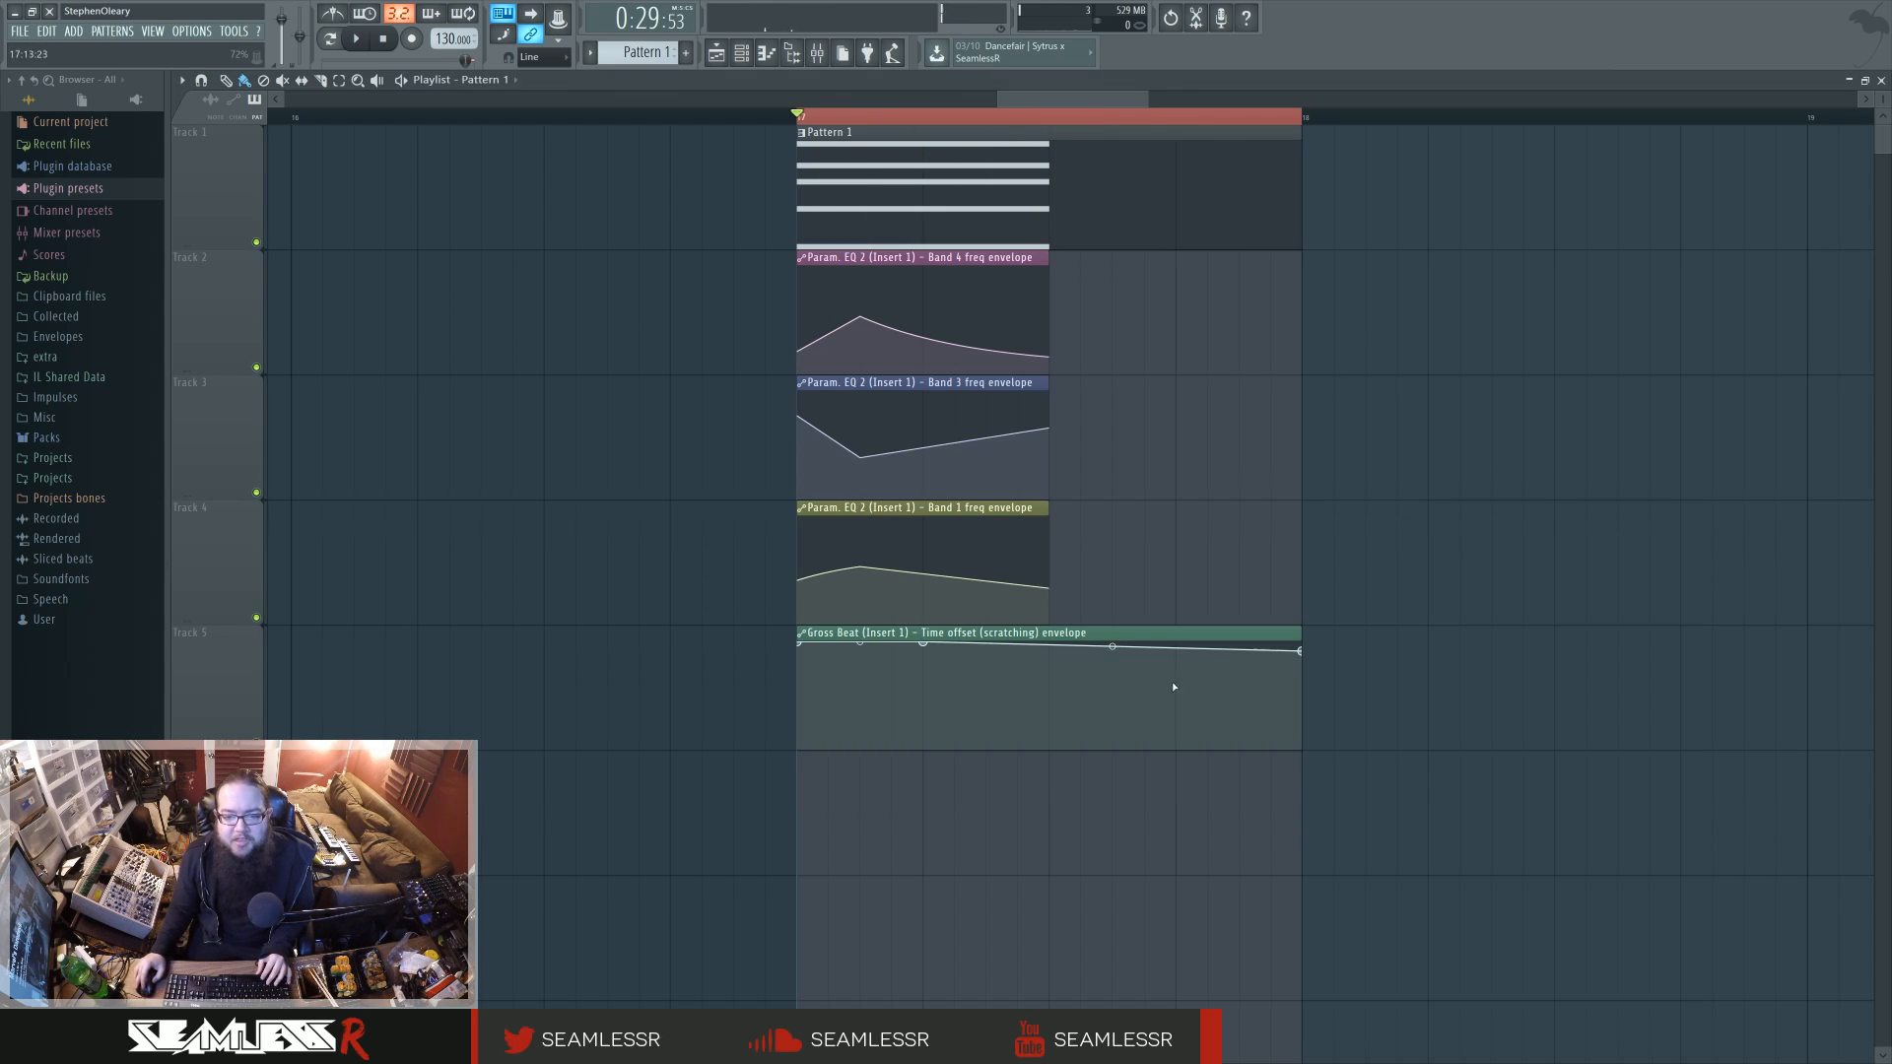
Step: Try lowering Gross Beat's time mix to about 11%, restore it, check the scratching control, and return to the playlist
click(820, 57)
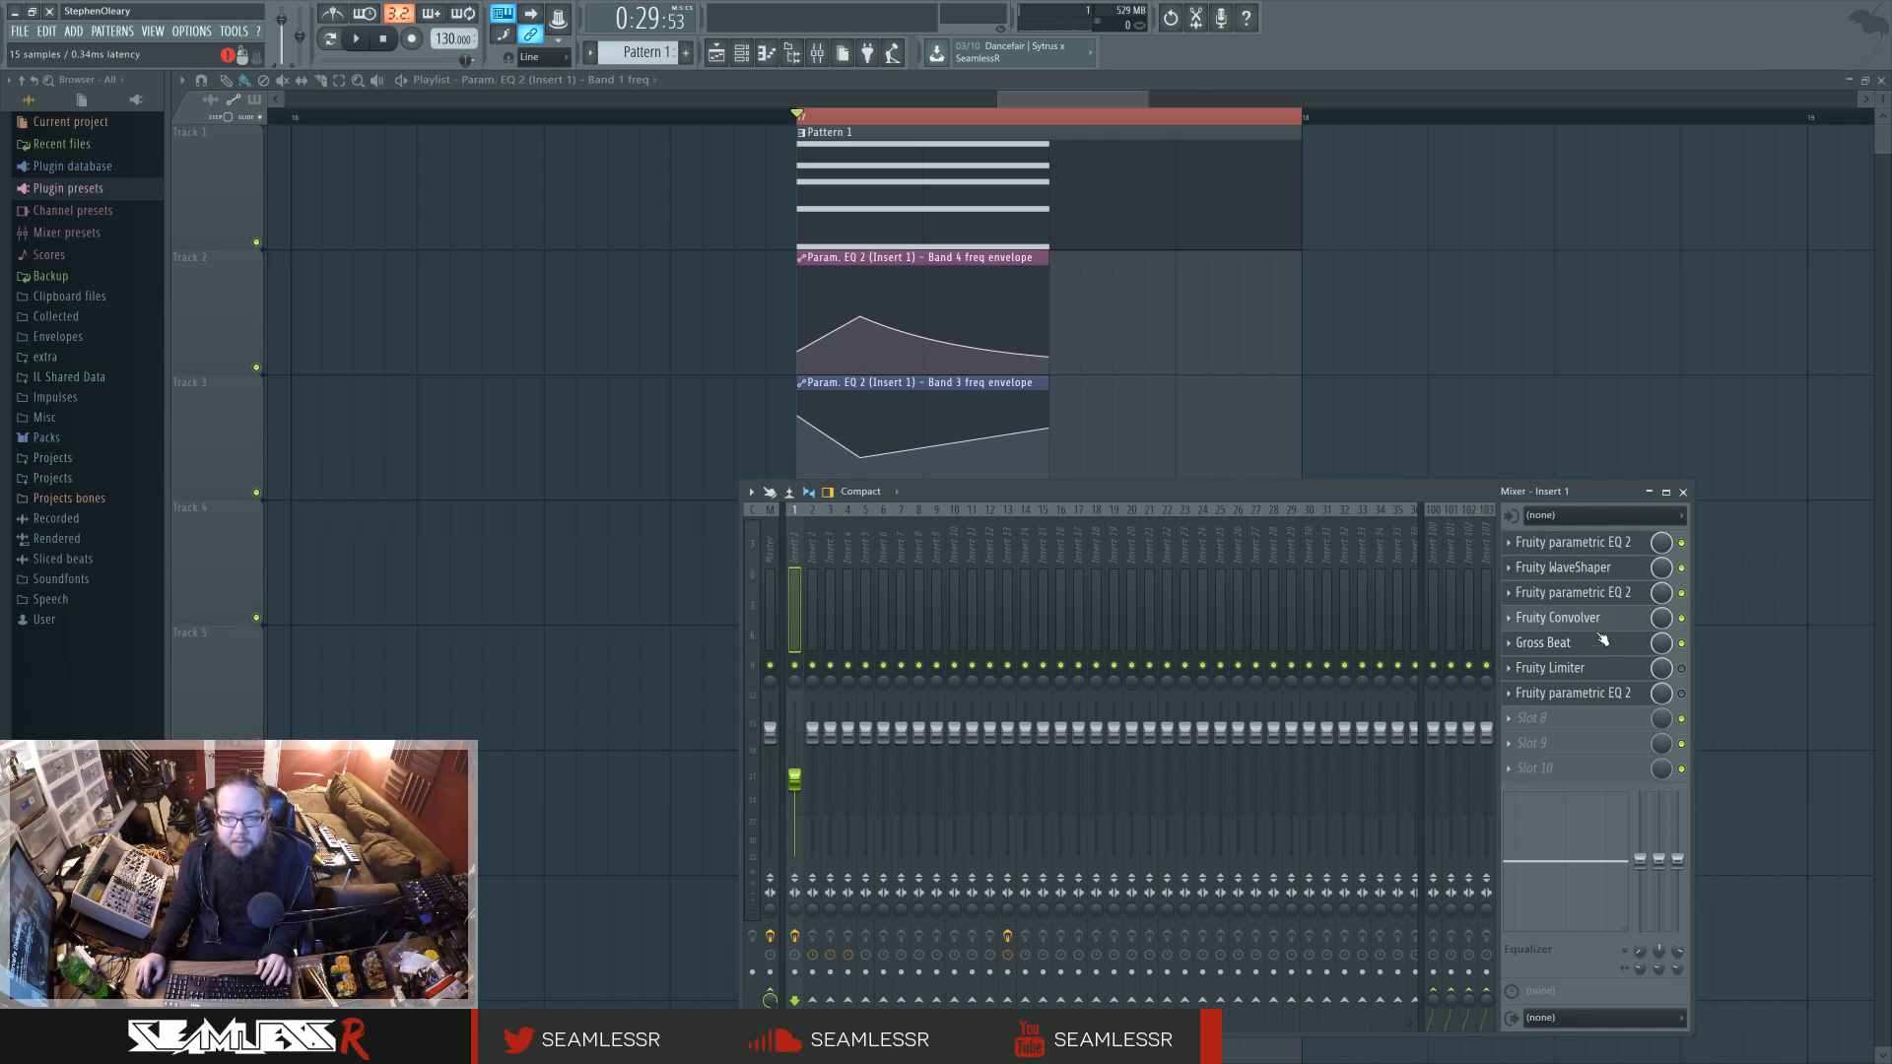
click(1584, 646)
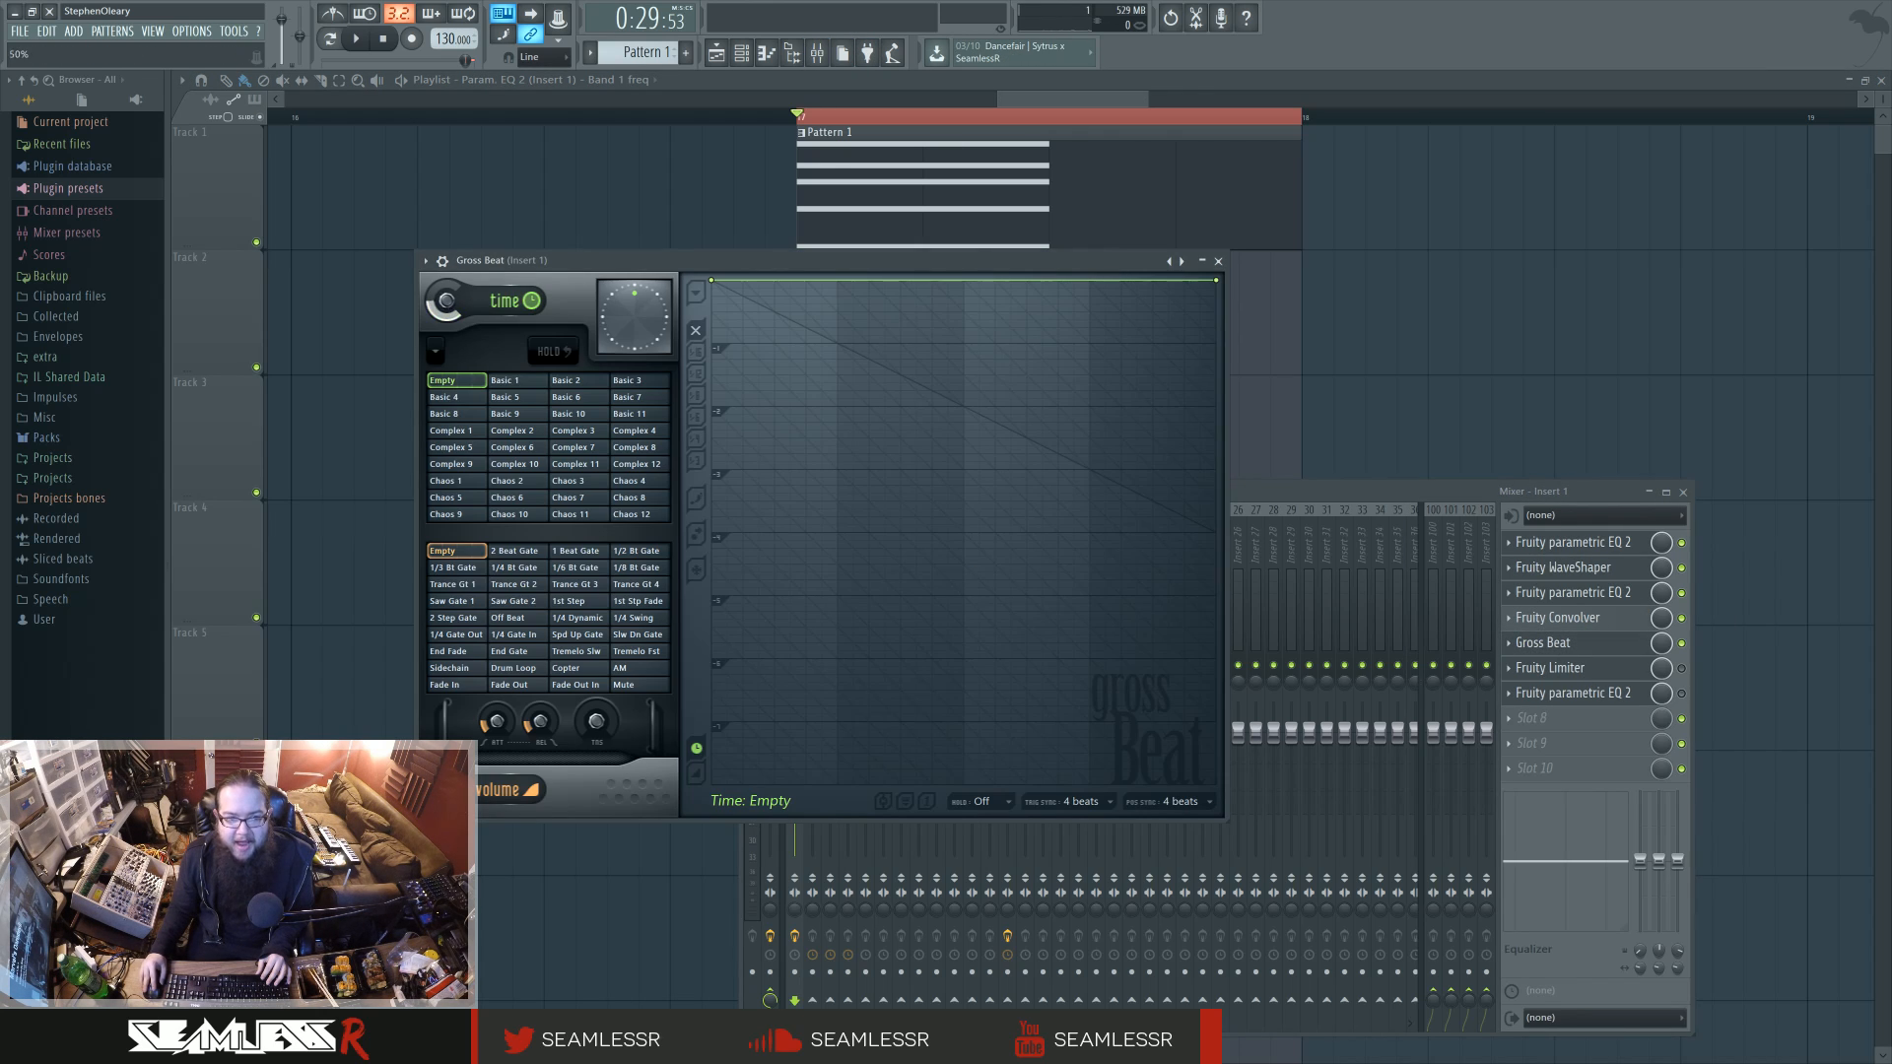
drag(437, 312, 437, 395)
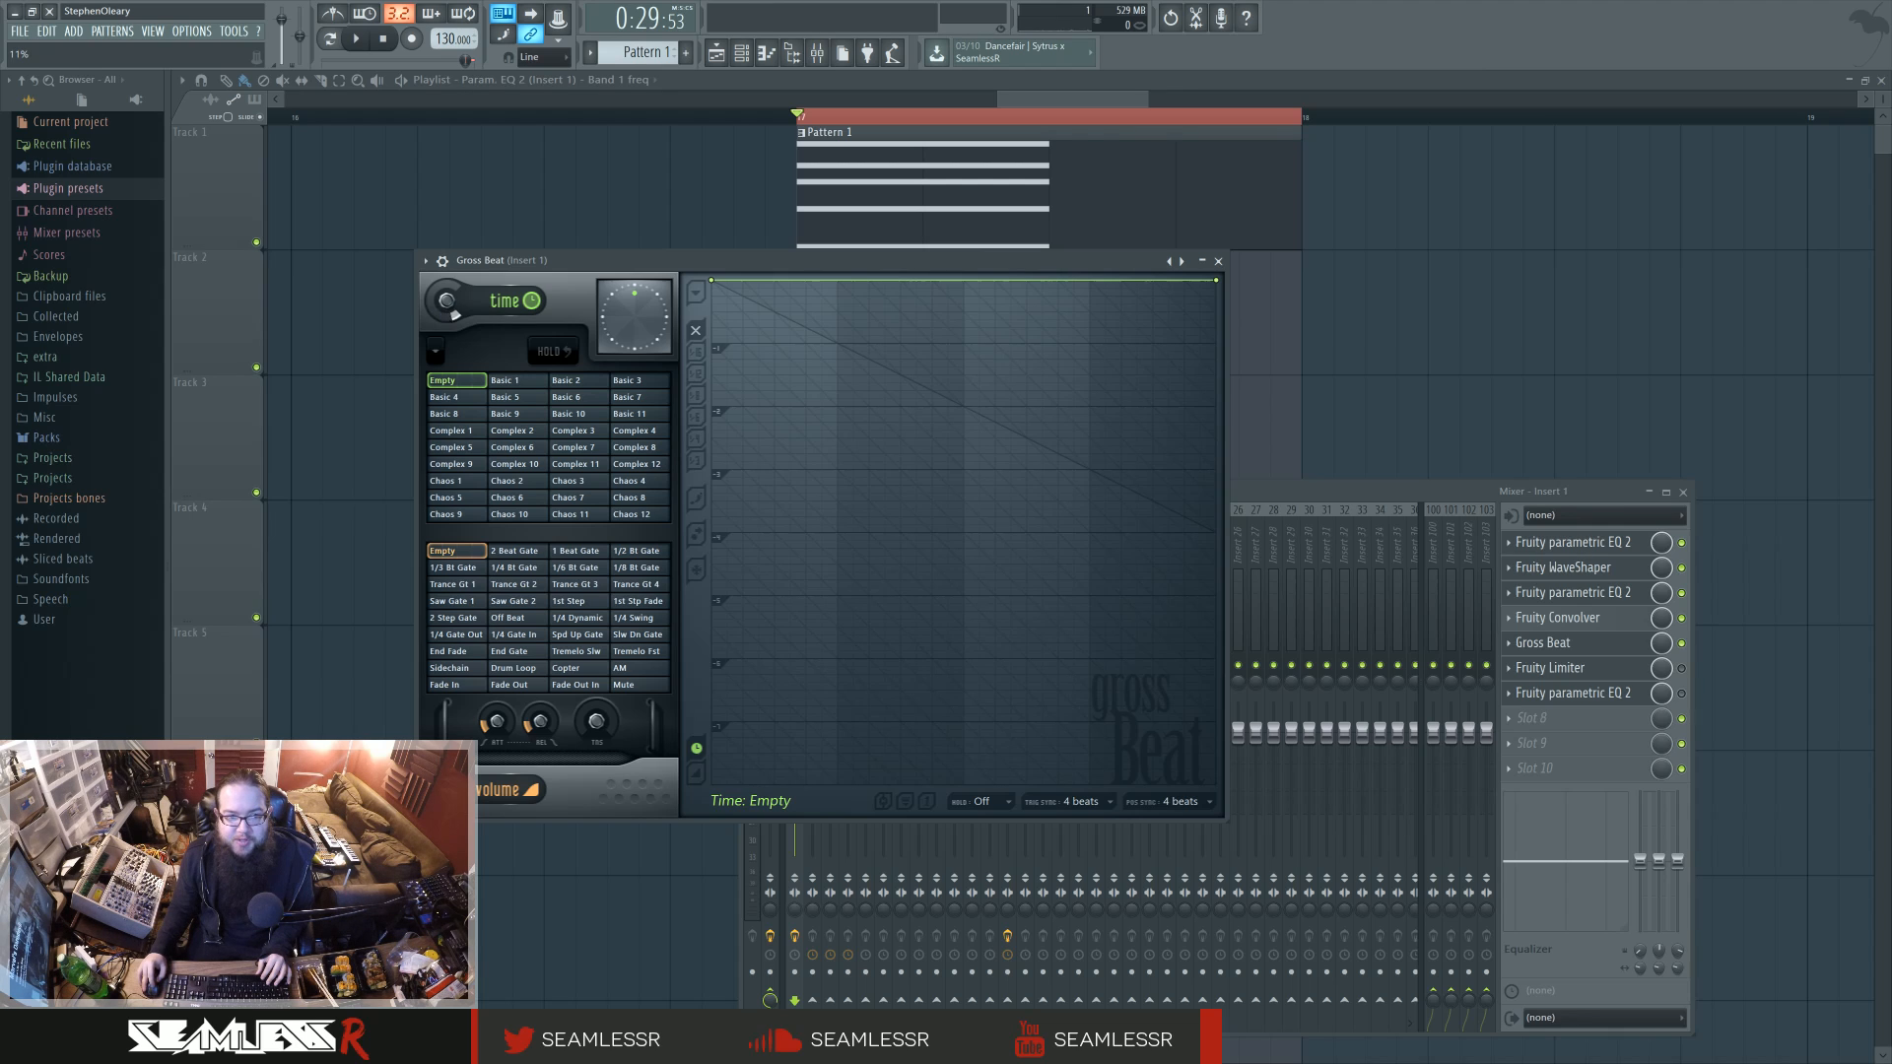
drag(448, 301, 447, 280)
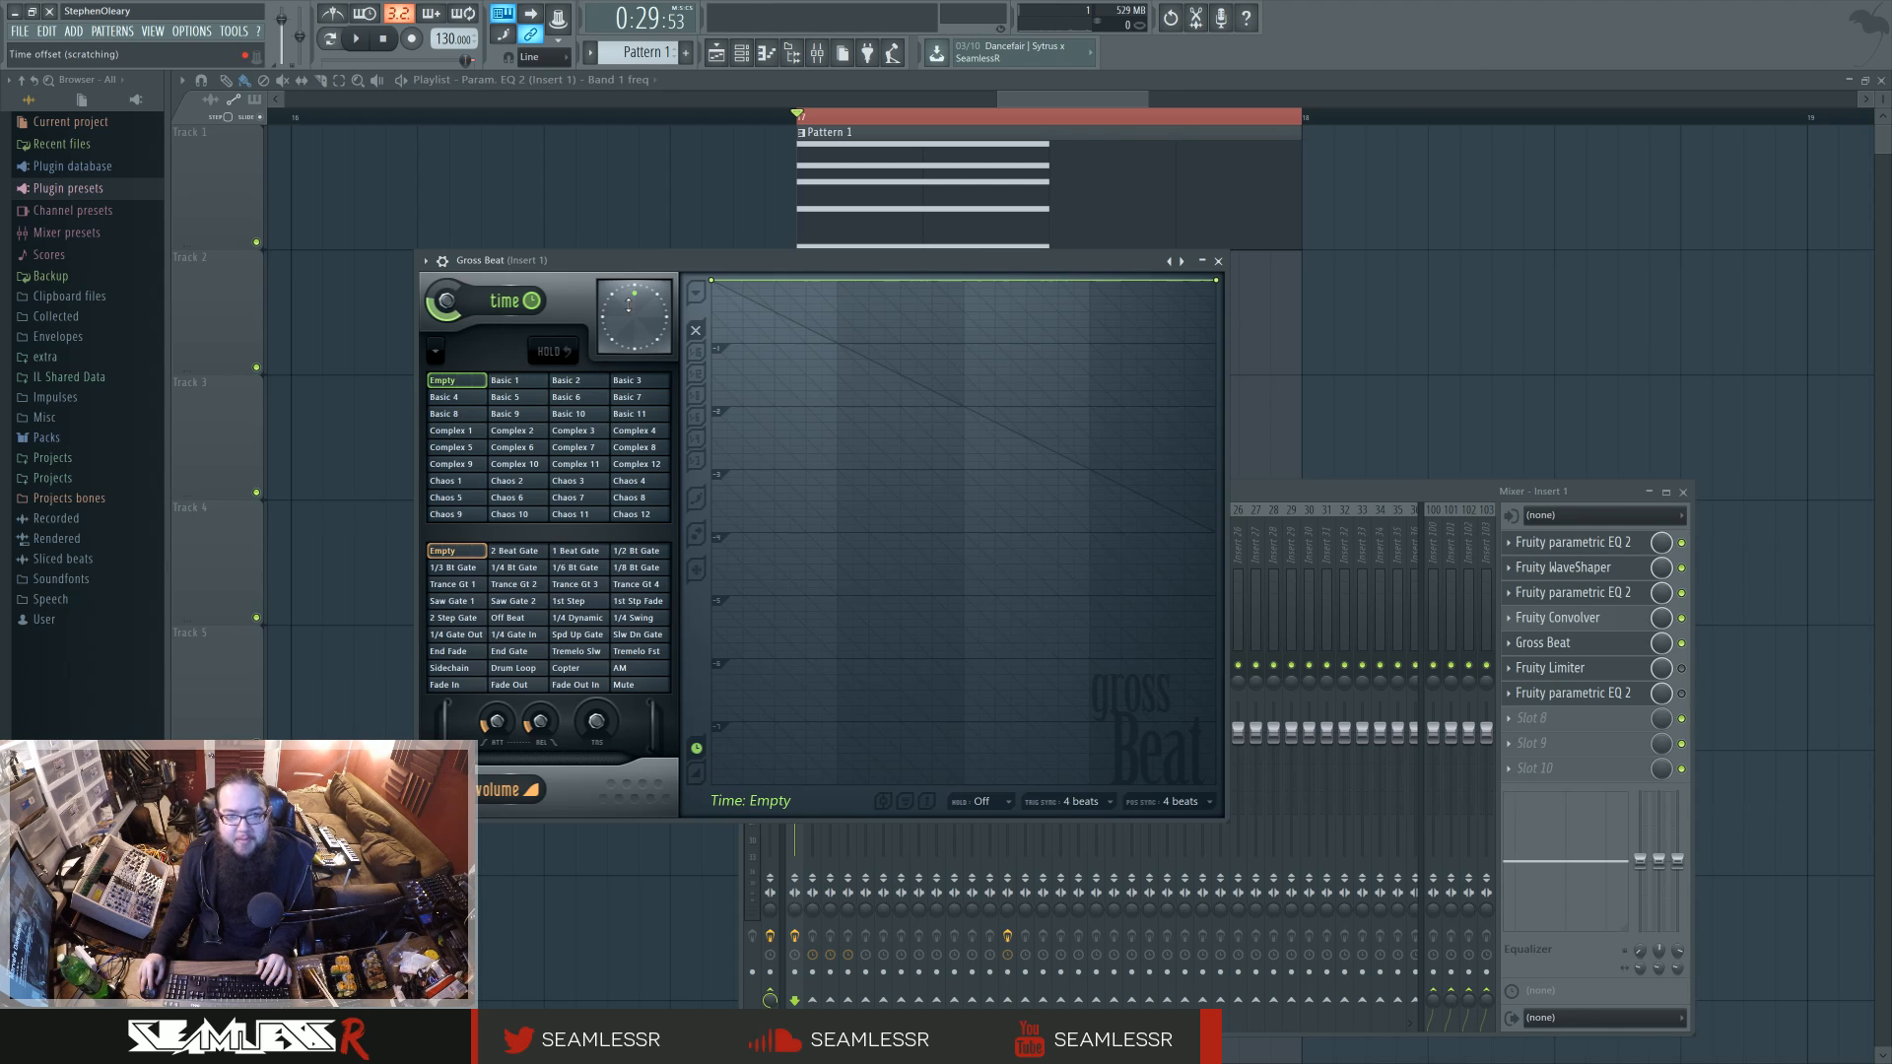
mouse_move(634, 316)
mouse_down()
mouse_move(611, 325)
mouse_move(615, 304)
mouse_up()
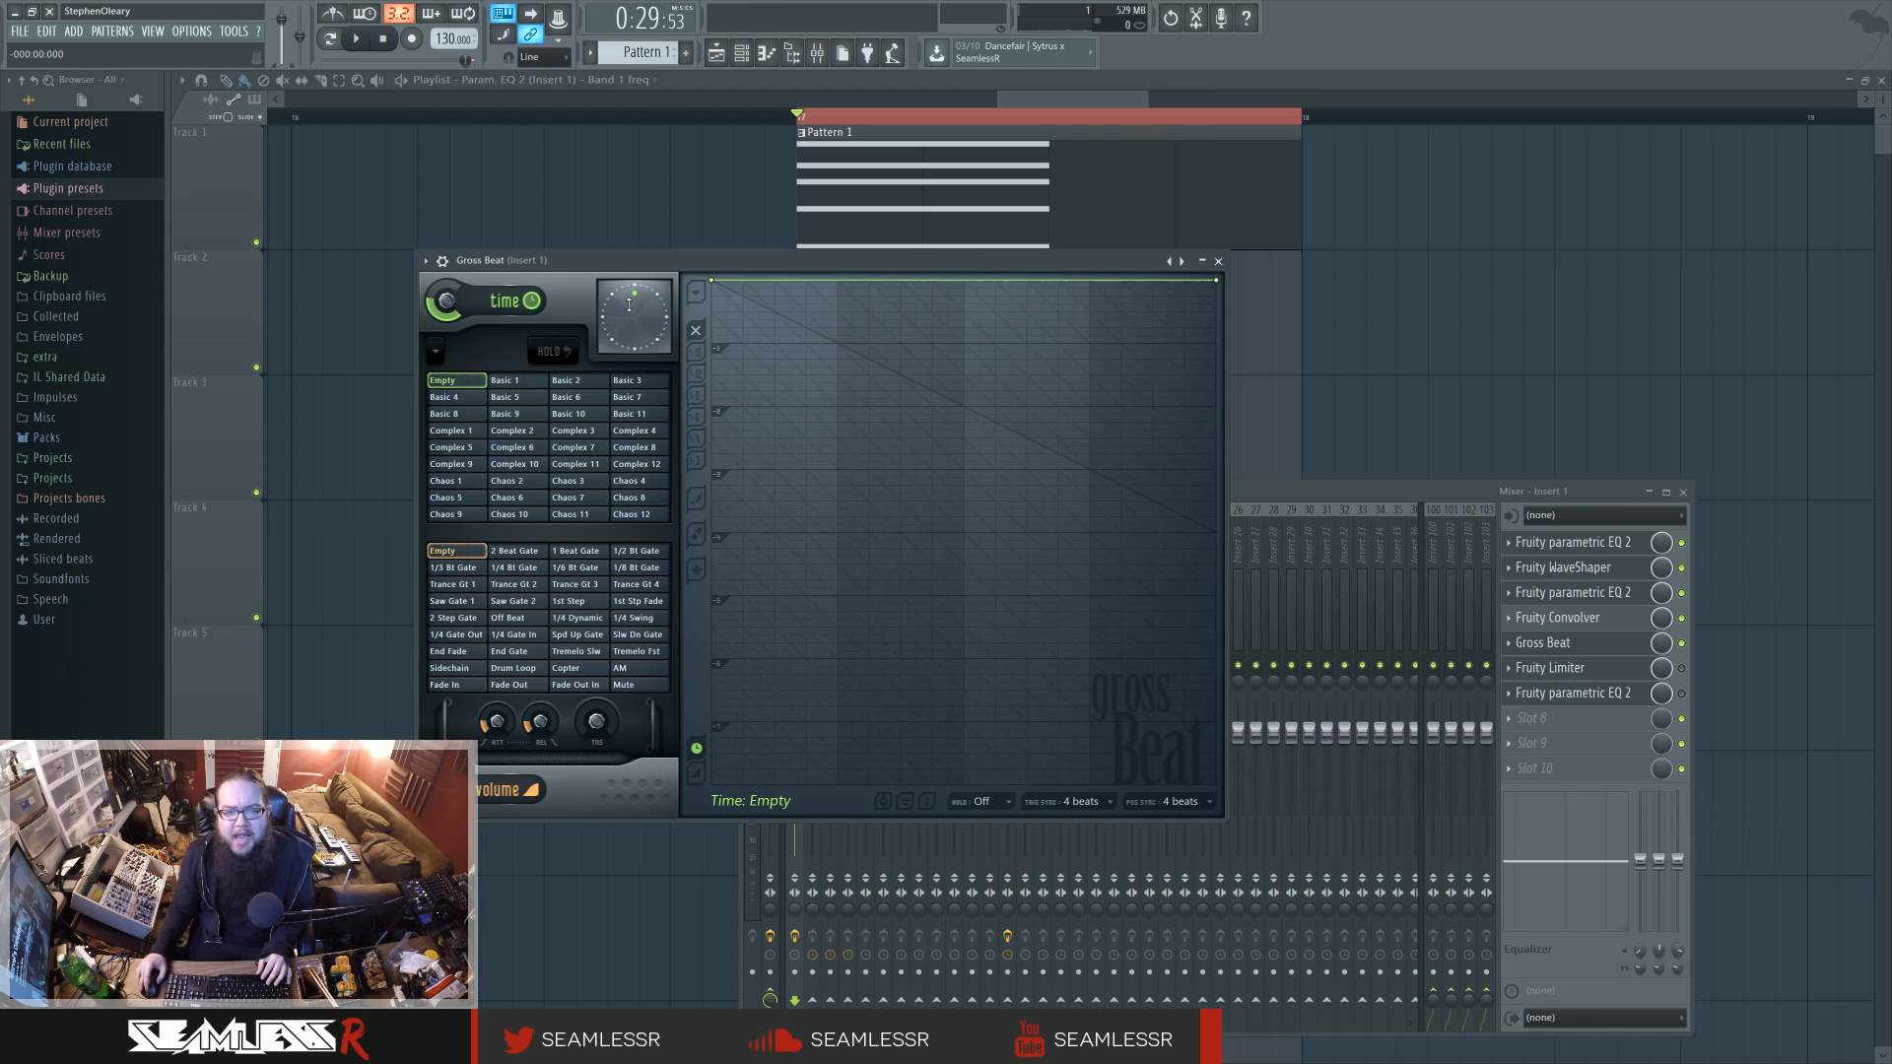
click(1218, 261)
key(F9)
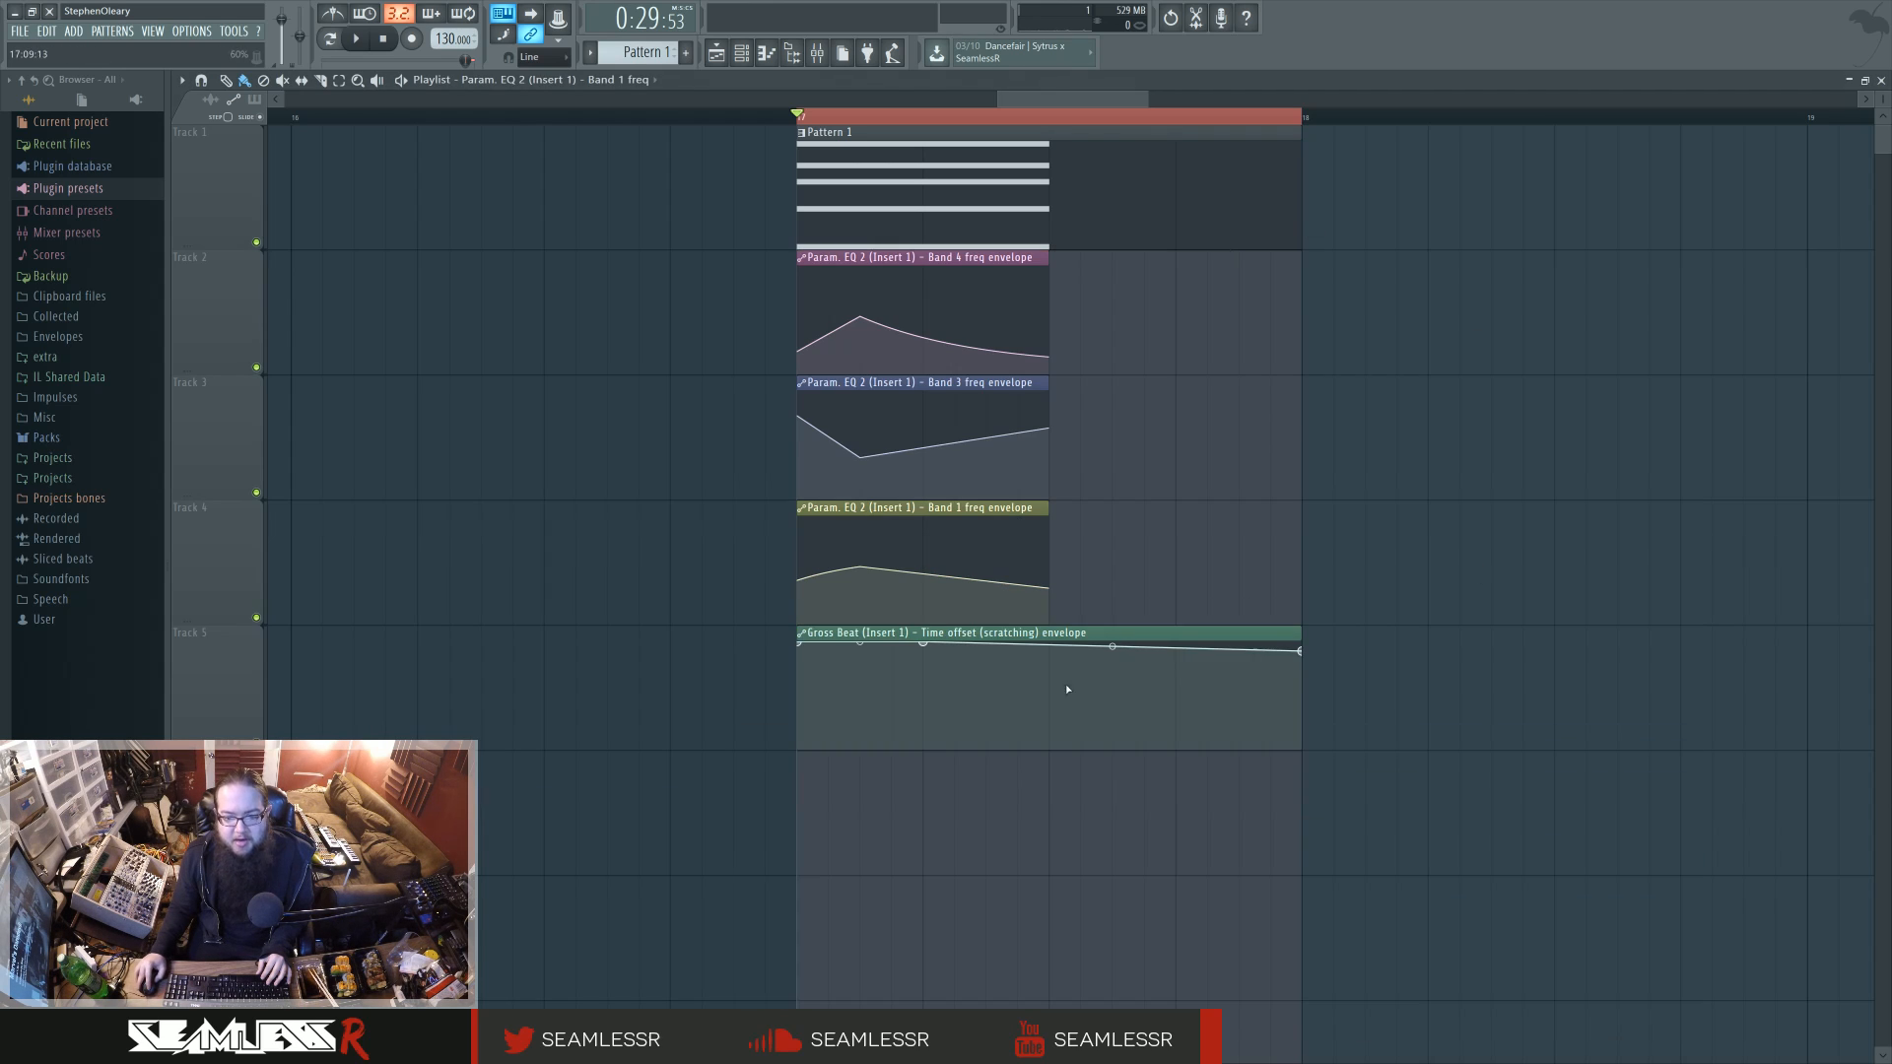
Step: Check the settings of the Gross Beat time offset automation clip, and play the loop with the mixer showing
double_click(1075, 634)
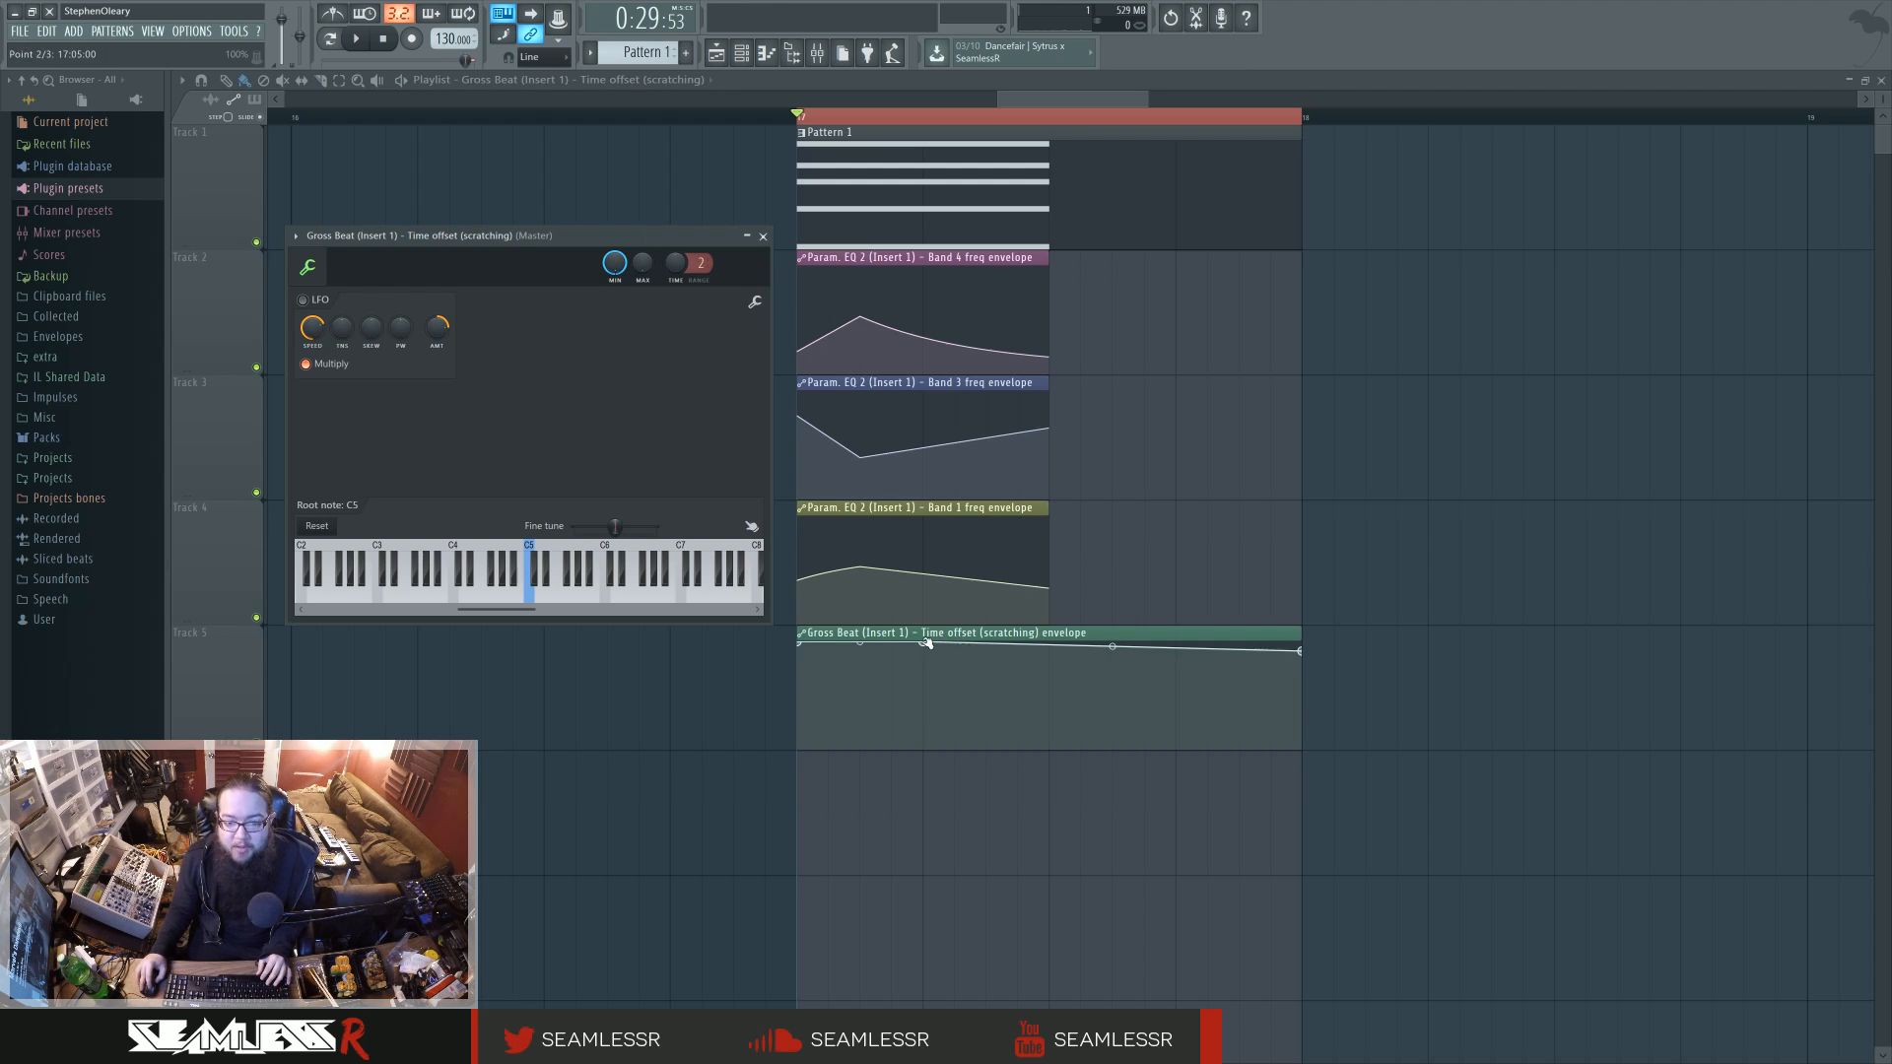
click(762, 236)
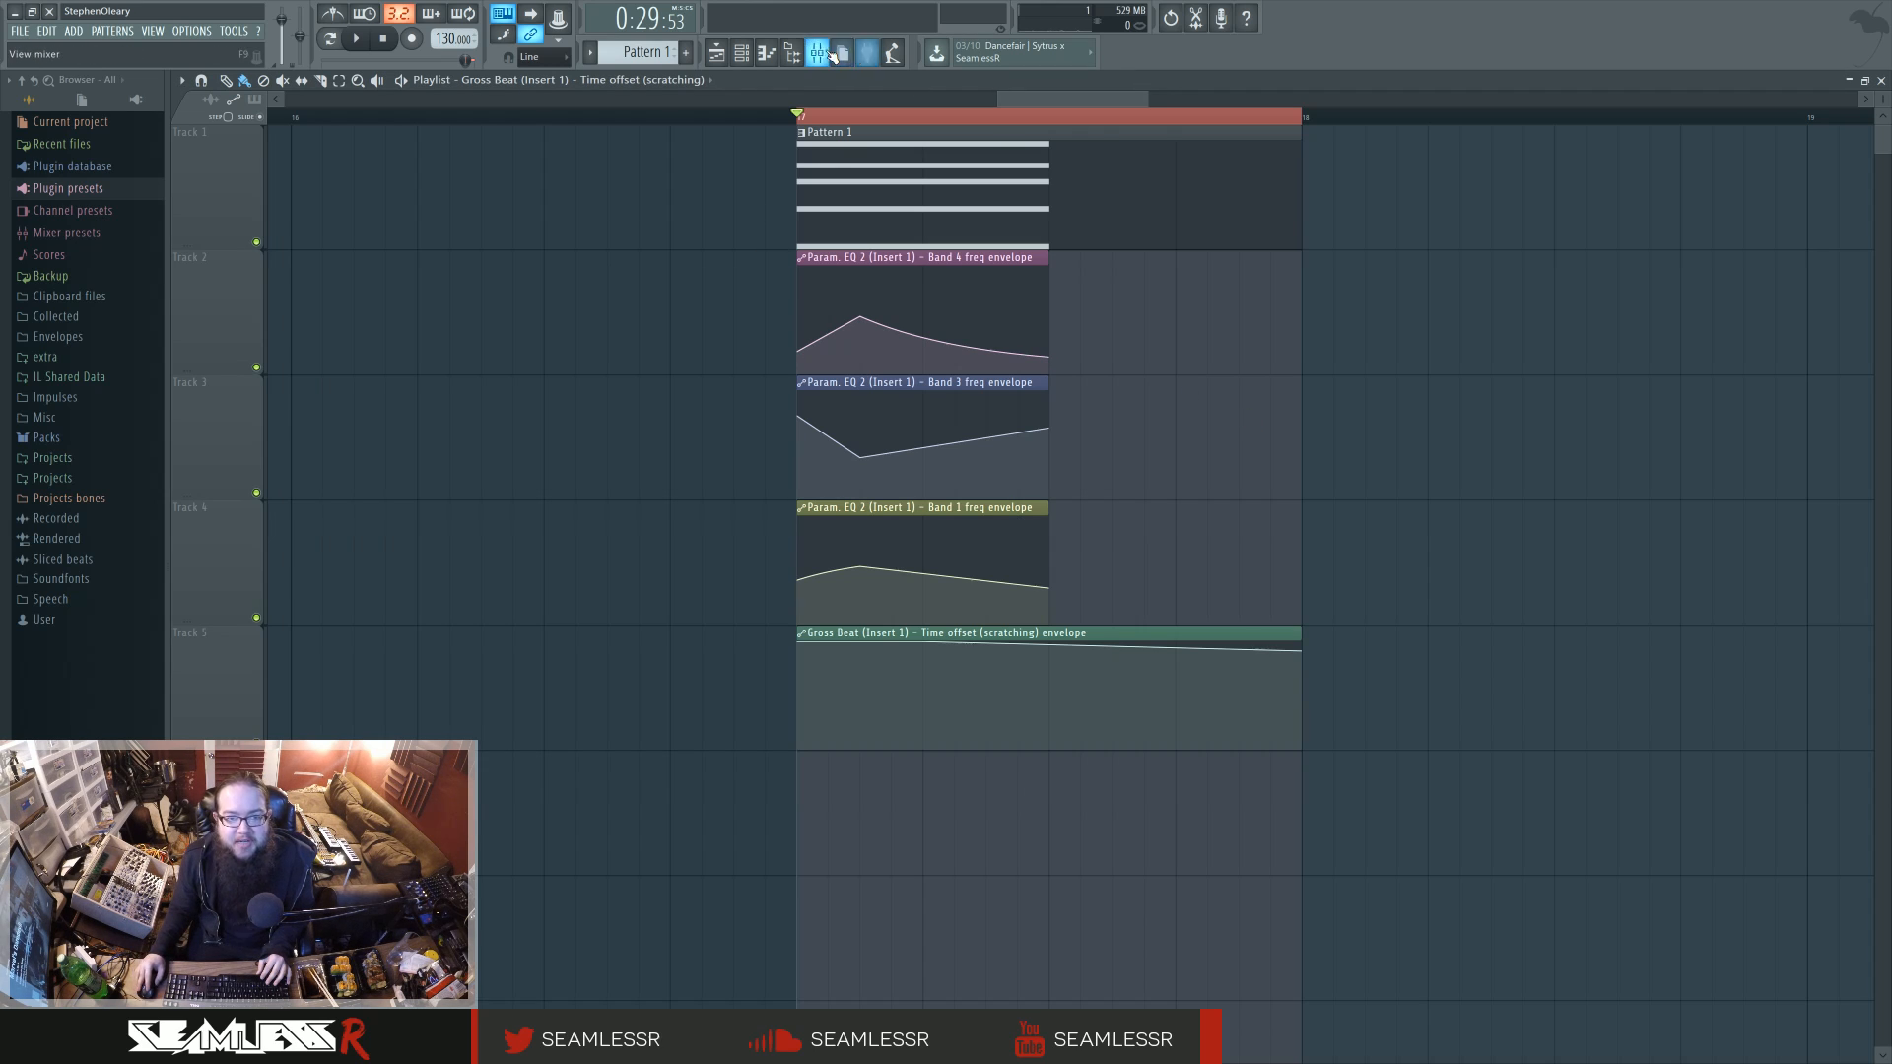
key(F9)
key(space)
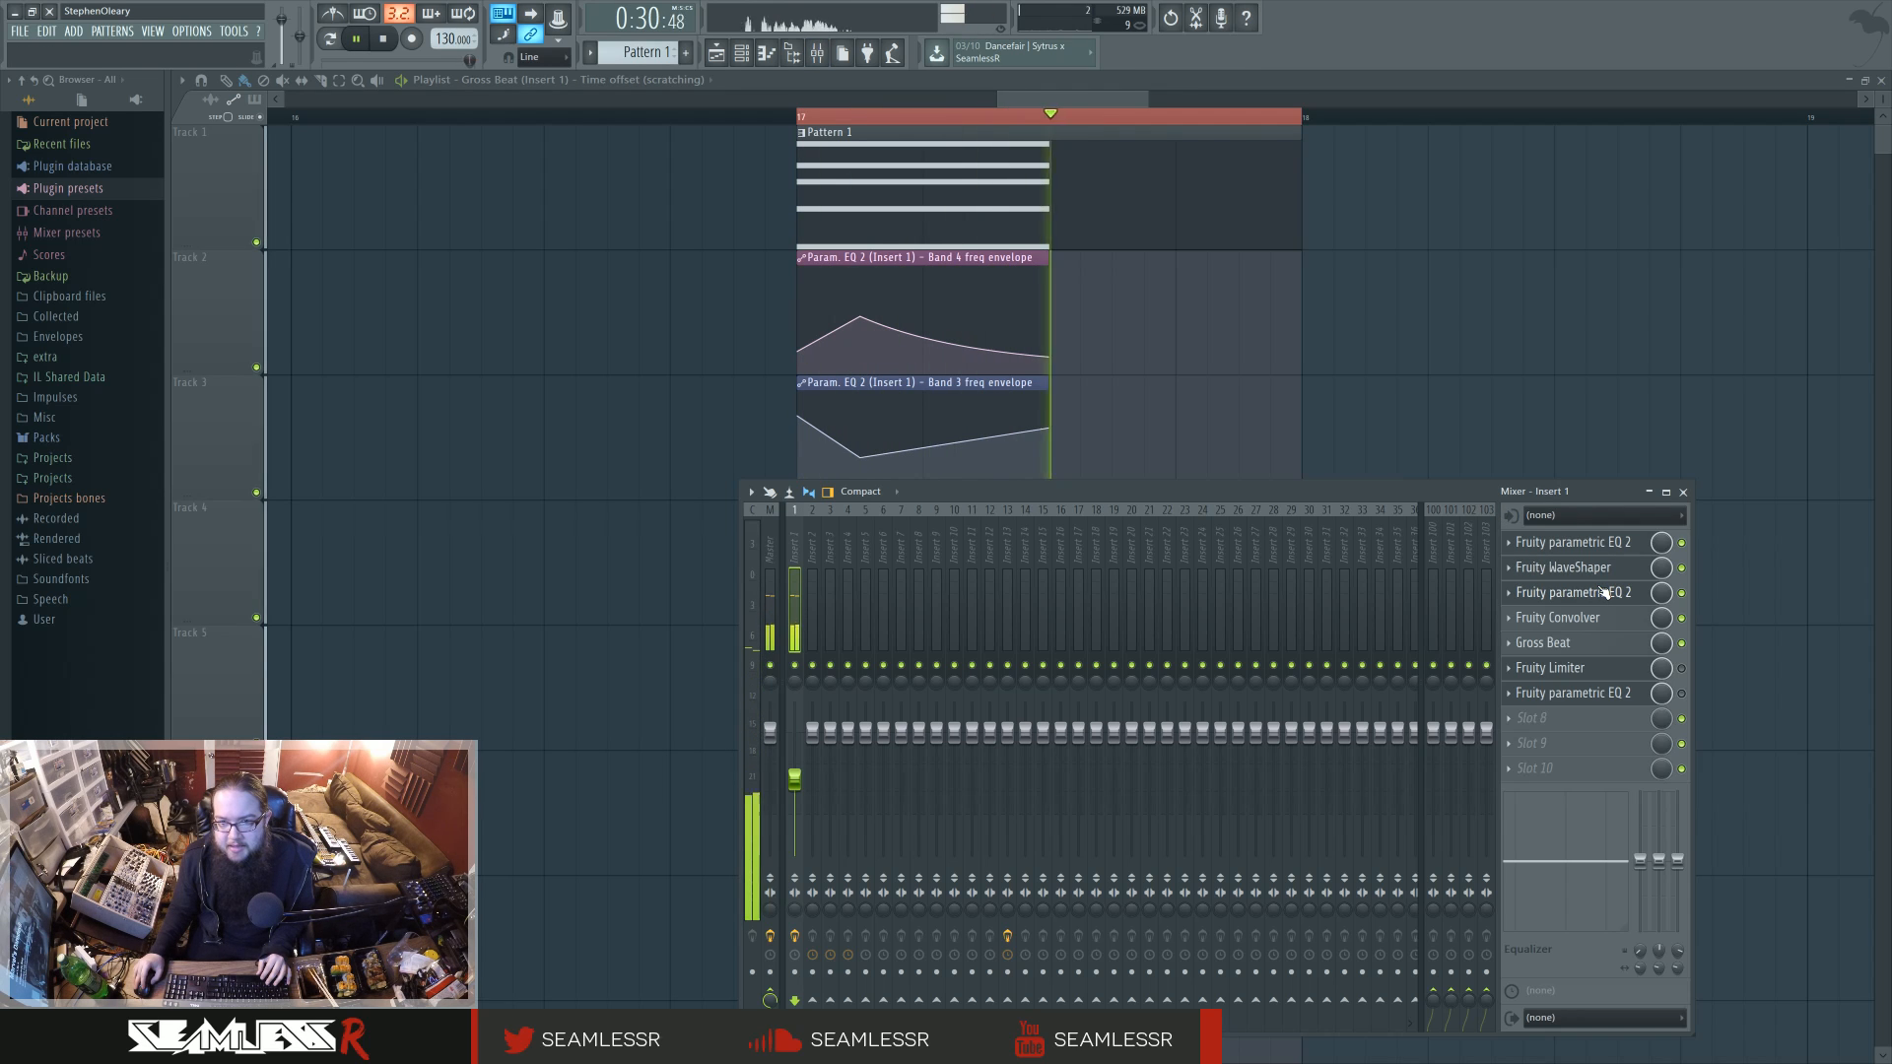
key(space)
Step: Raise the end point of the Gross Beat time offset envelope slightly, and play the loop to hear it
key(F9)
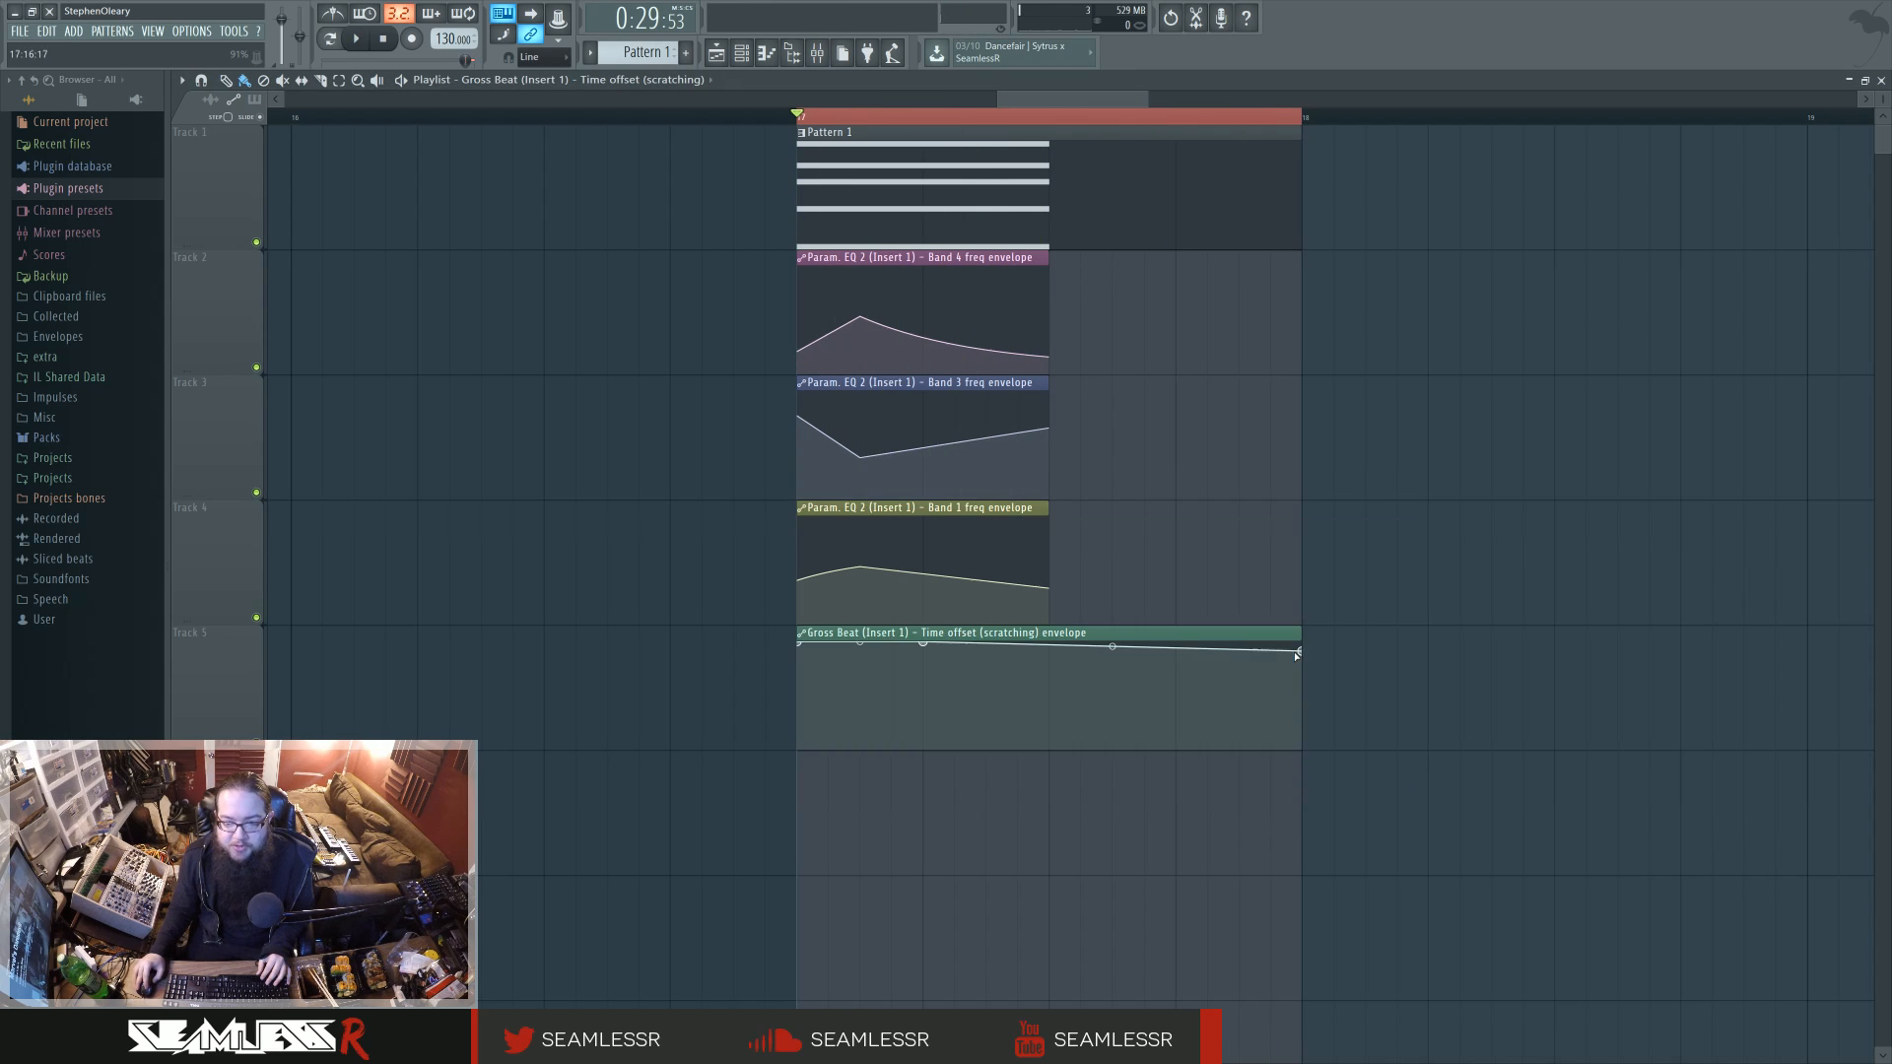
mouse_move(1299, 654)
mouse_down()
mouse_move(1301, 710)
mouse_move(1303, 653)
mouse_up()
key(space)
key(space)
key(space)
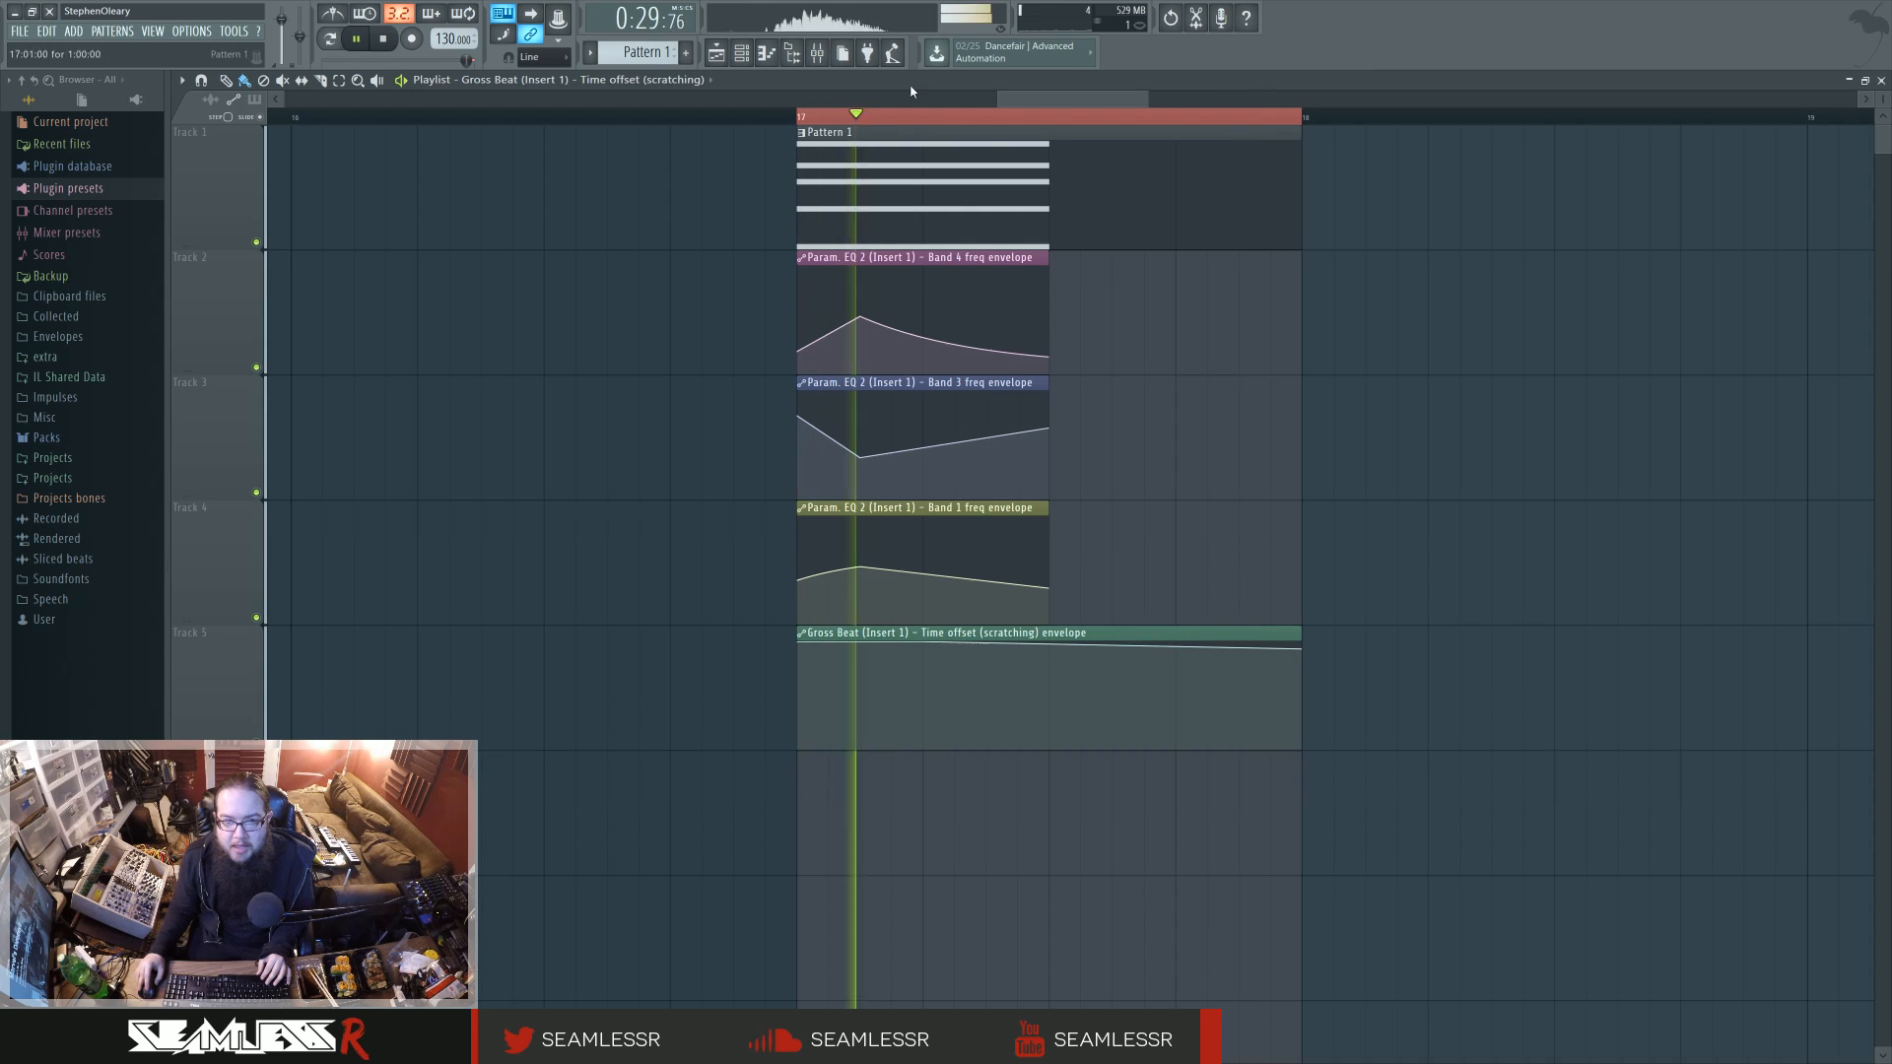
key(space)
Step: Re-enable Fruity Limiter on Insert 1, open its window, and play the loop to watch its gain reduction
click(817, 56)
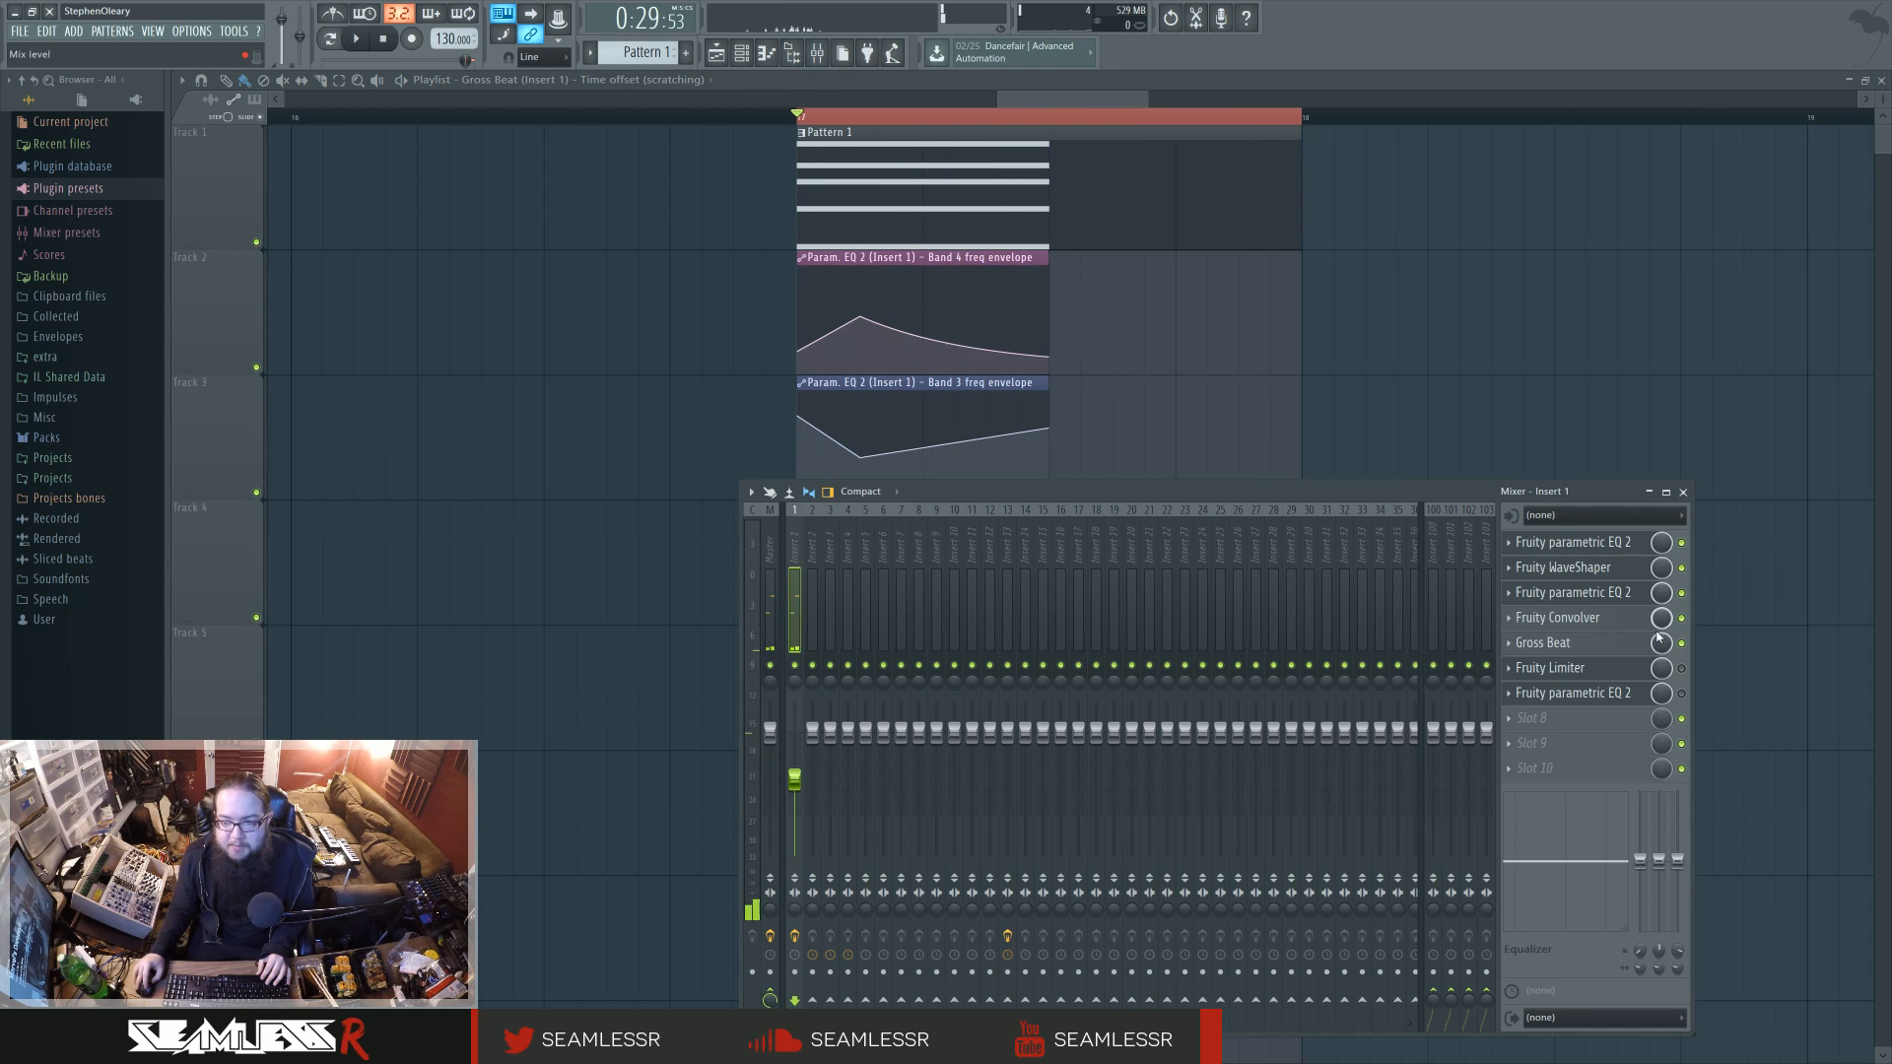
click(1632, 673)
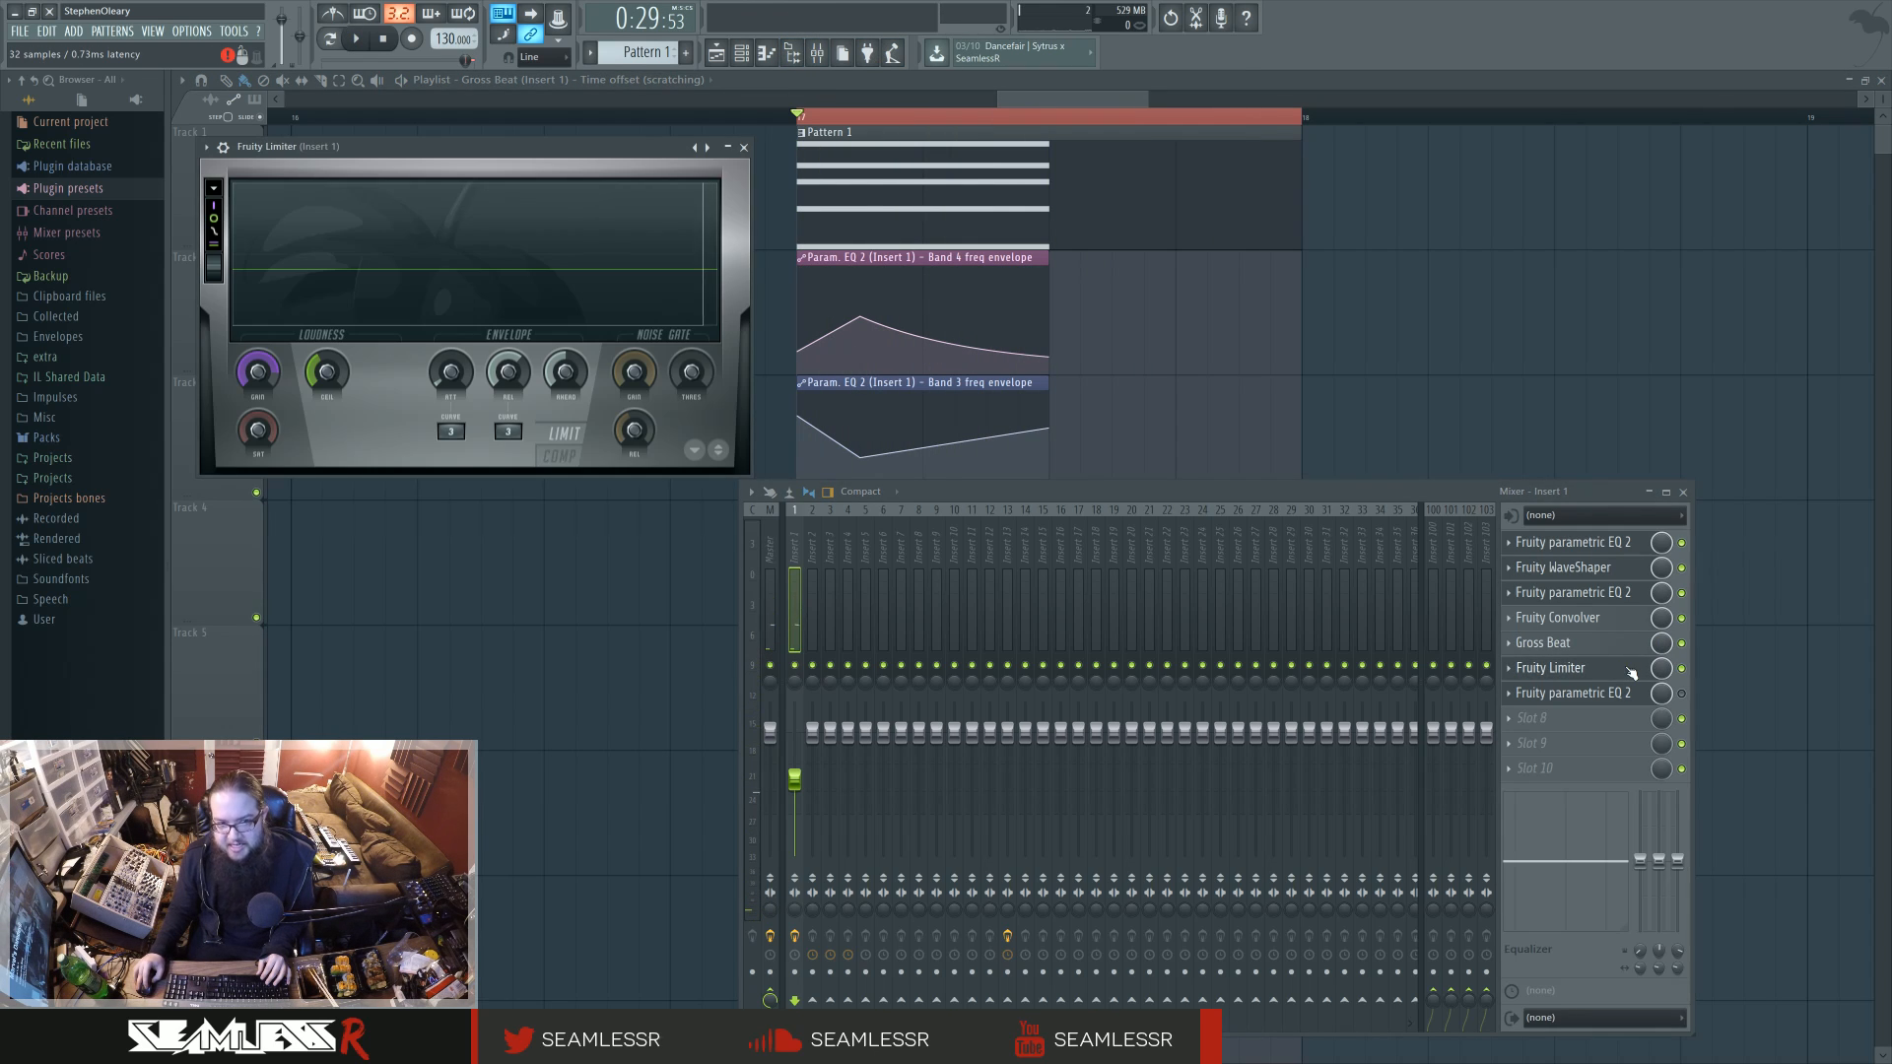
key(space)
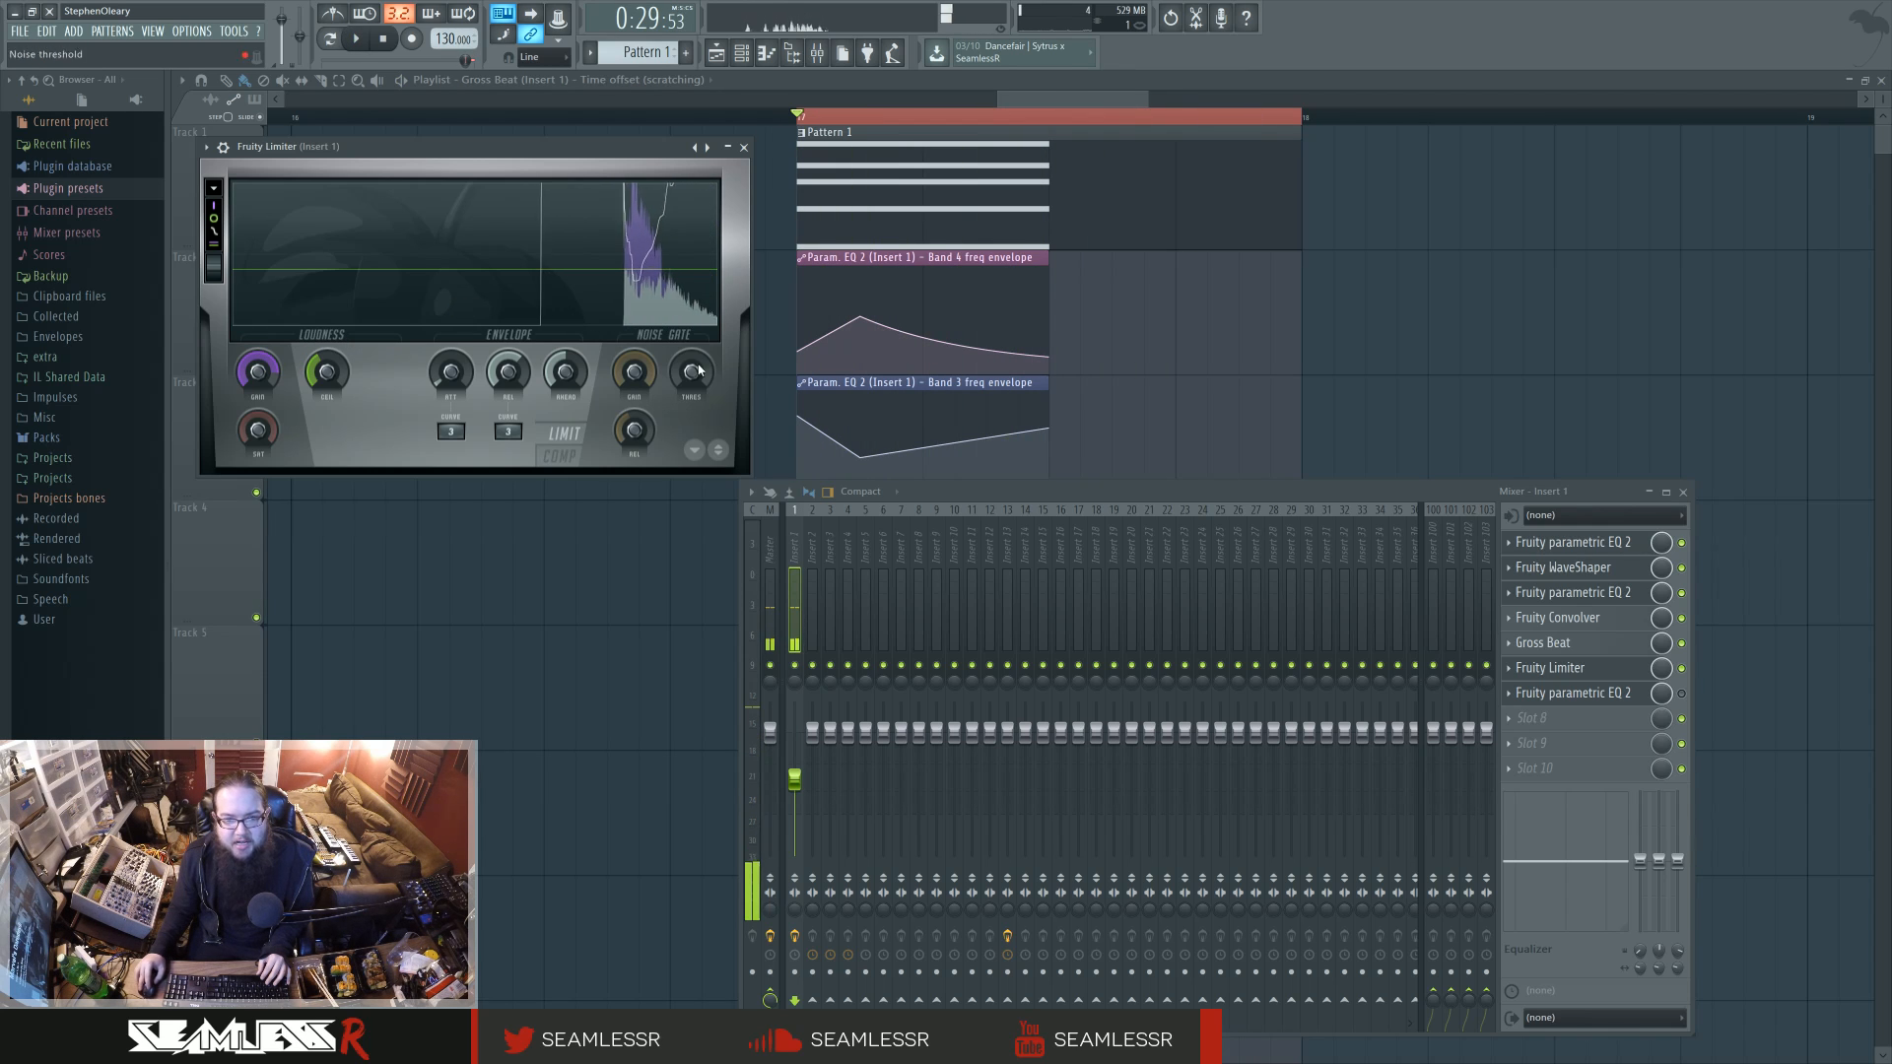
Step: Re-enable the last parametric EQ, raise Insert 1's fader level with the other tracks while playing, and close all windows
click(1625, 694)
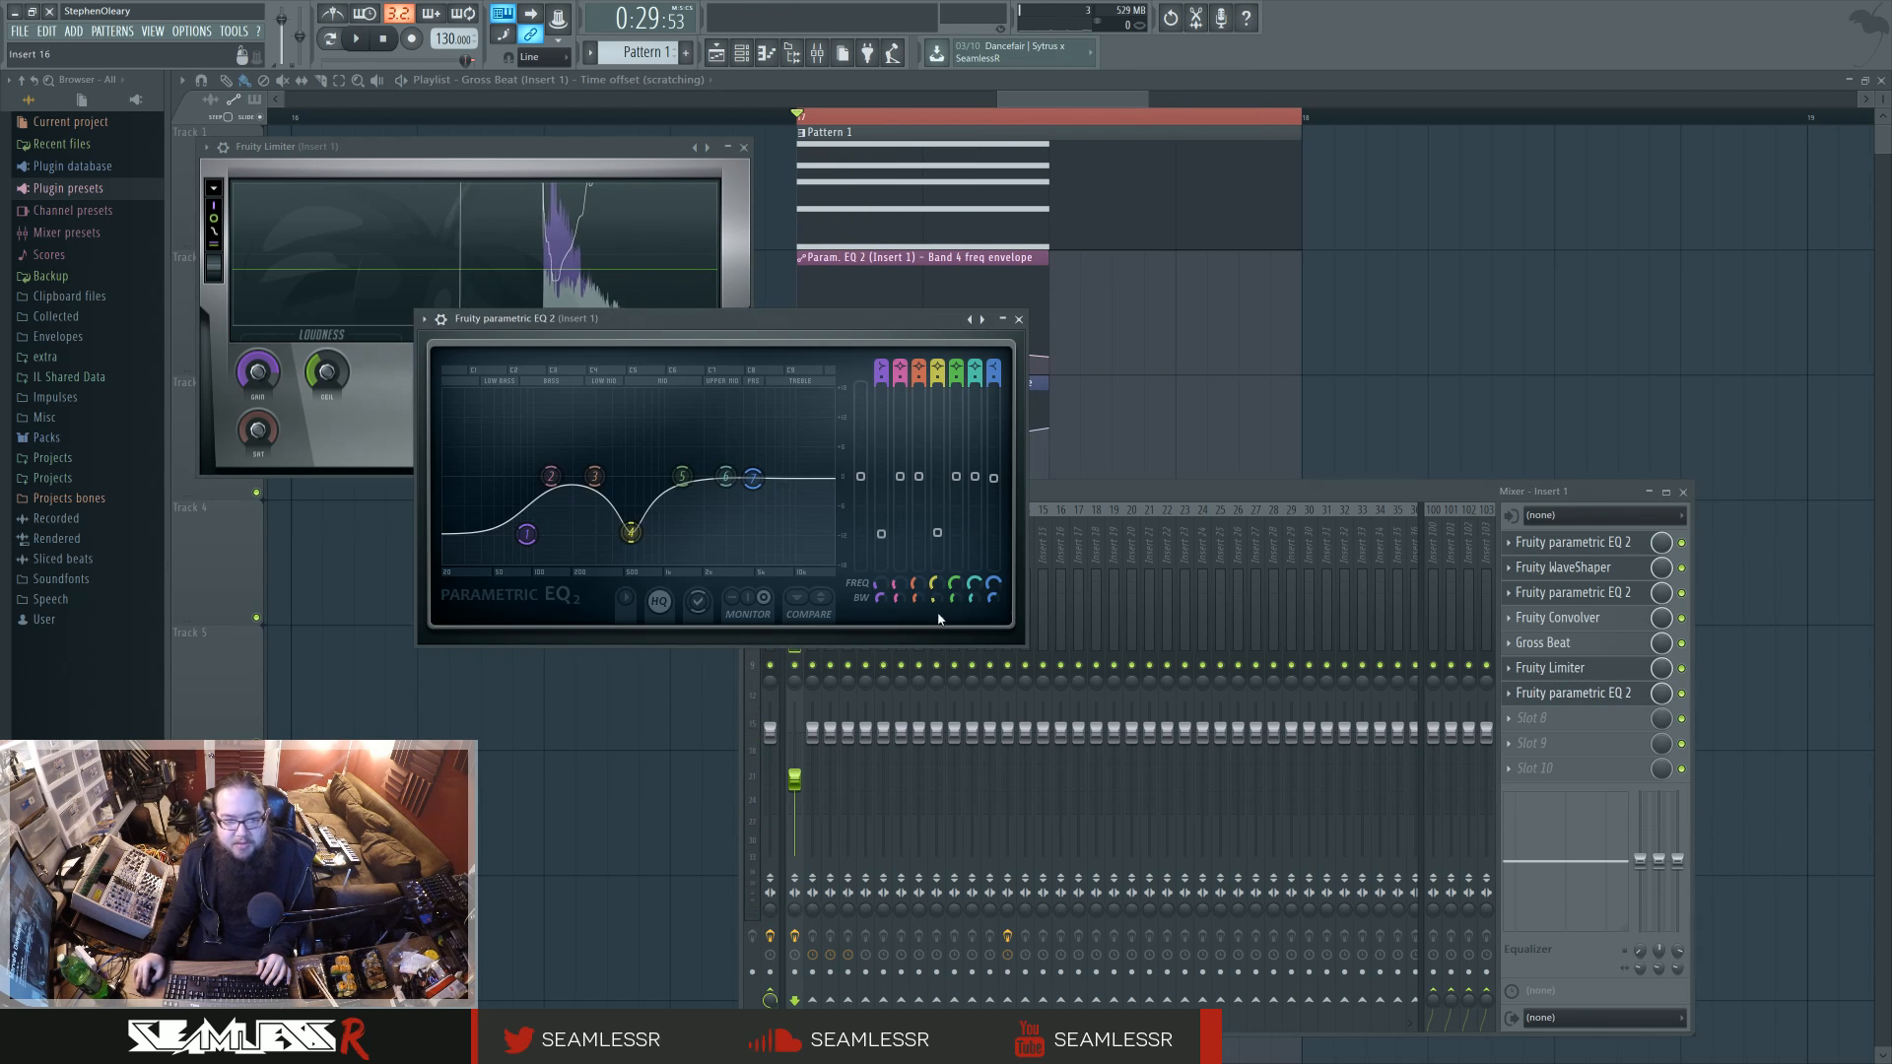
key(space)
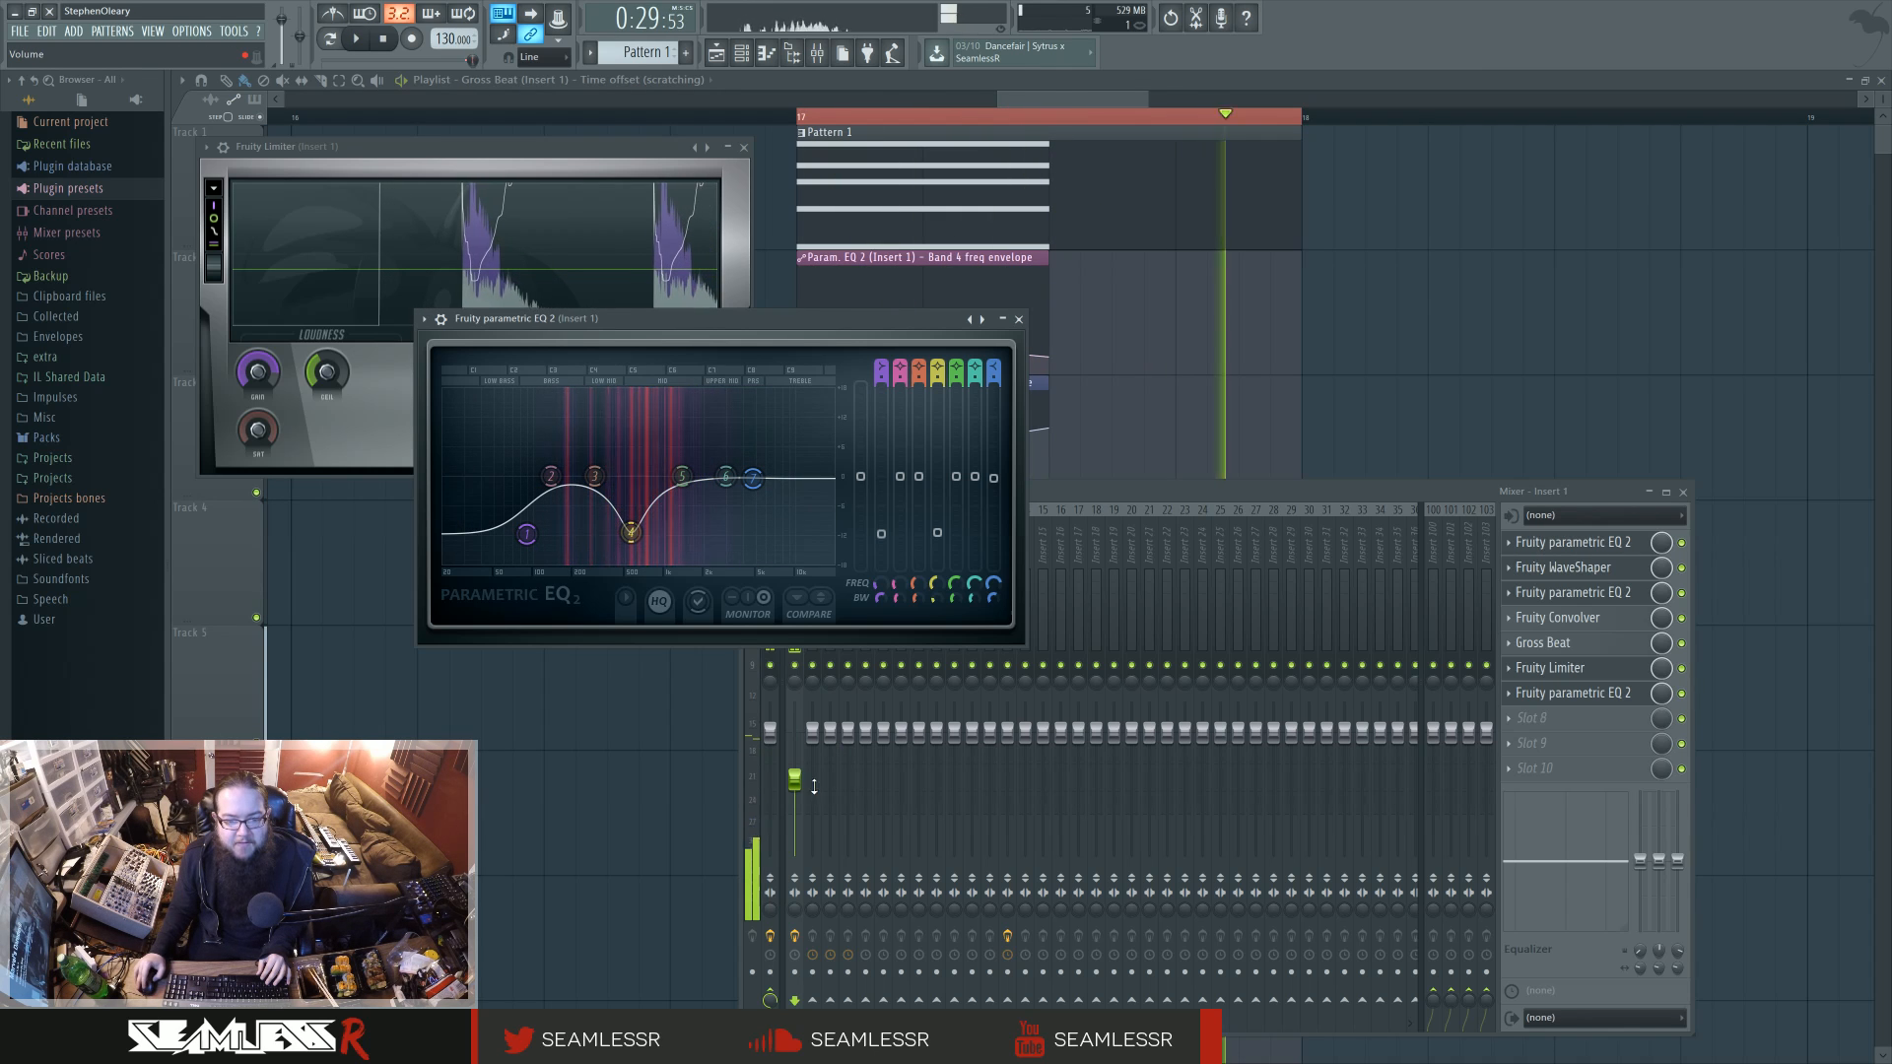
click(905, 682)
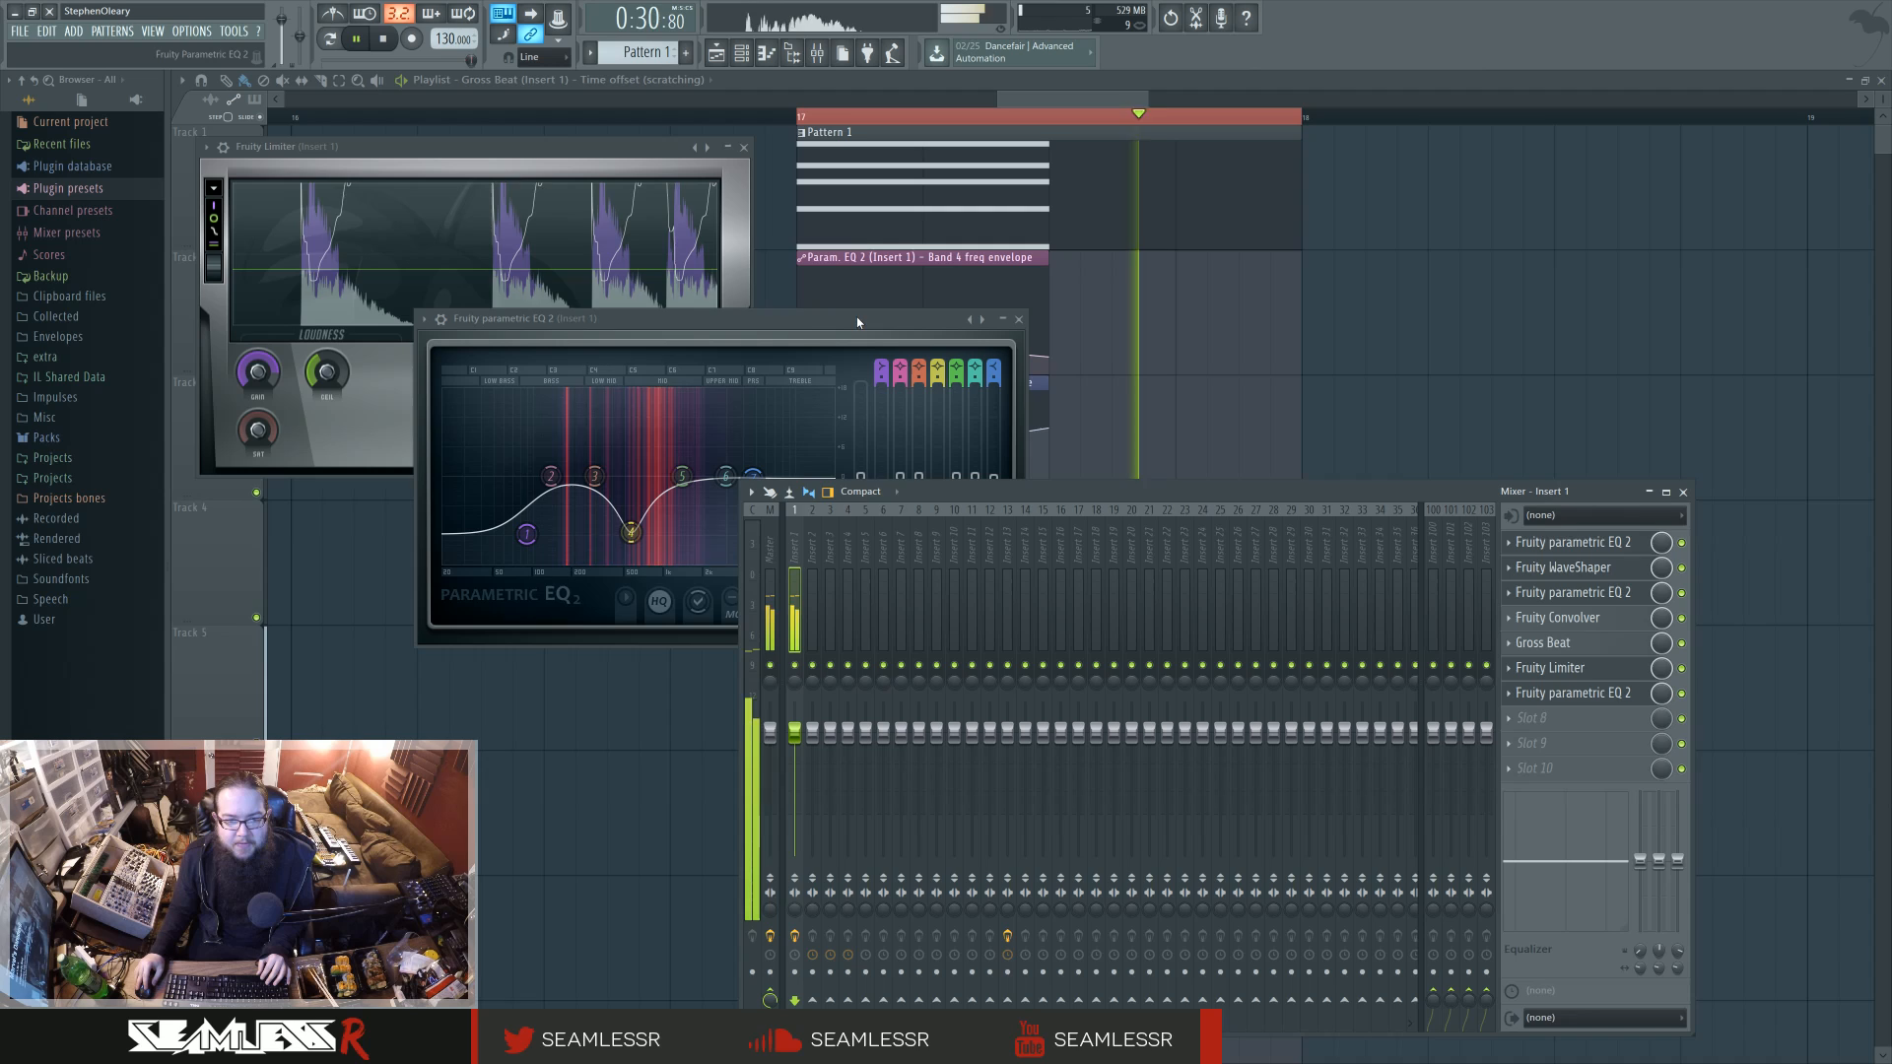
key(F12)
key(space)
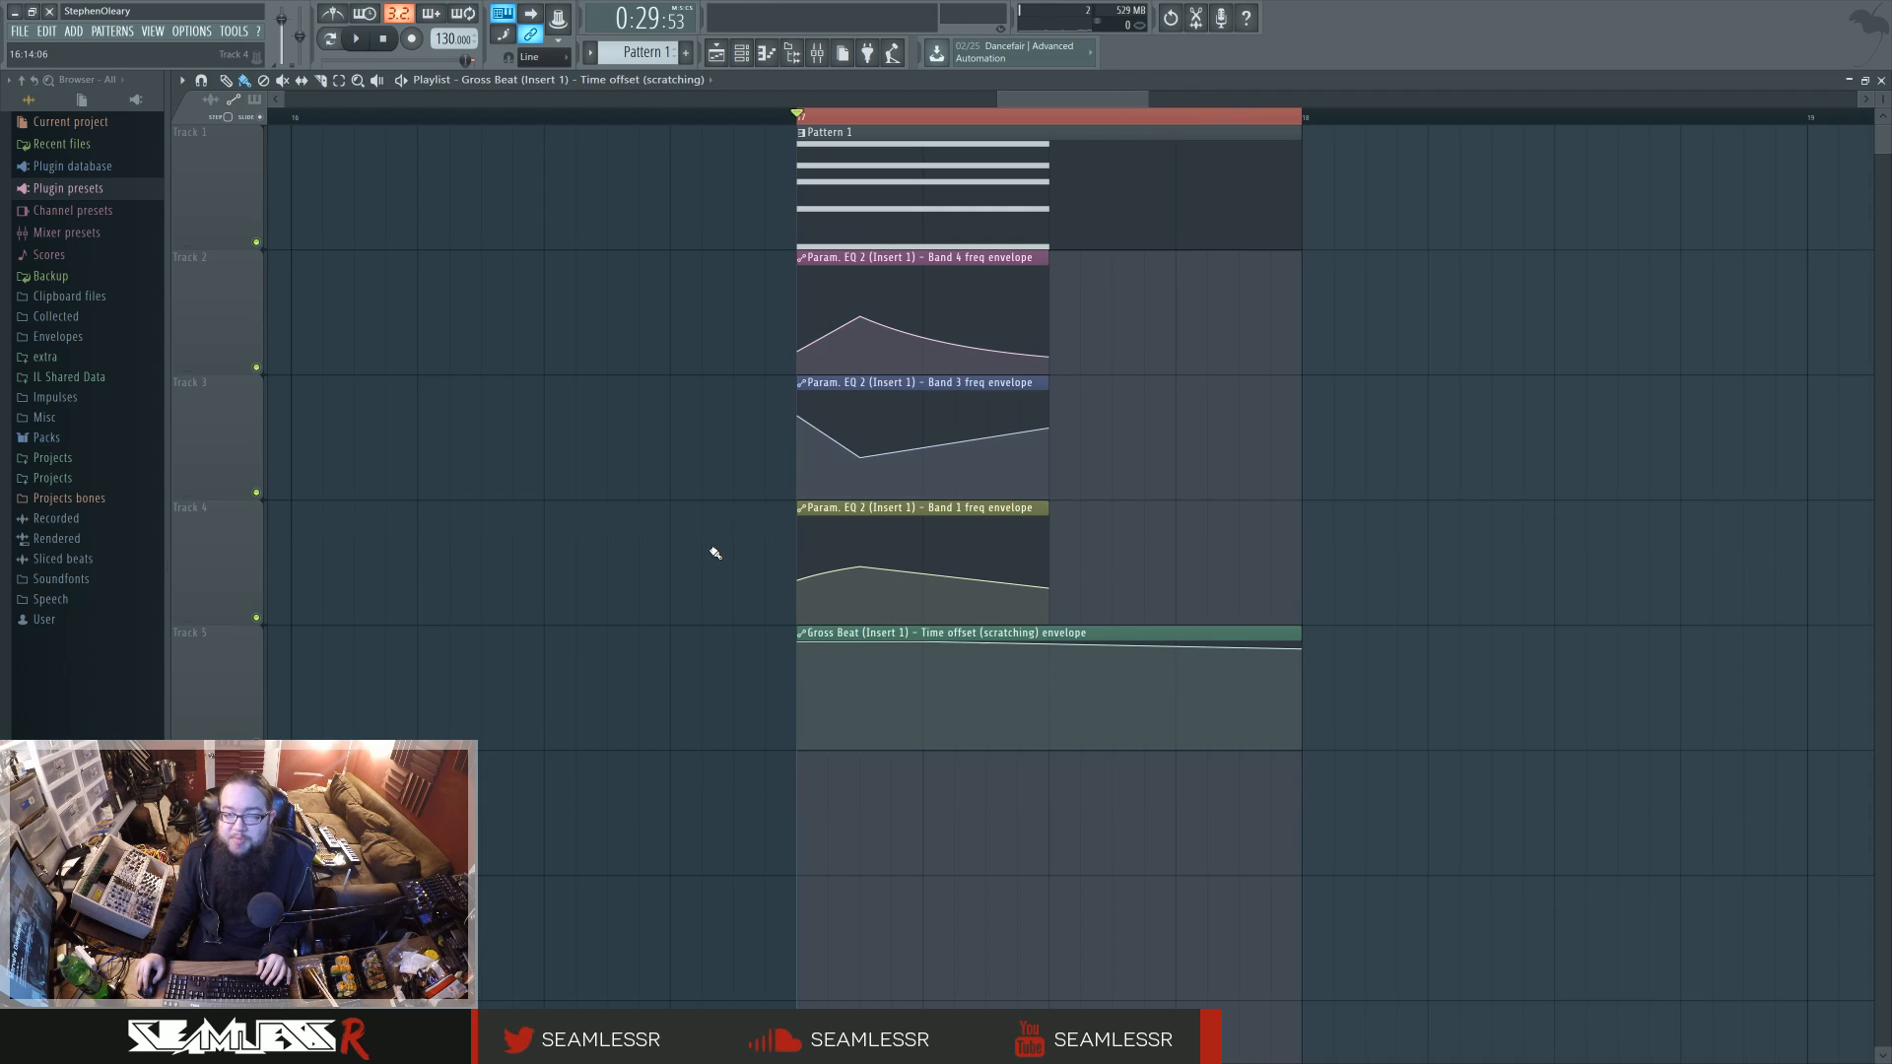
Step: Play the loop from its start to hear the full effect chain, and show the mixer briefly before returning to the playlist
click(1207, 119)
key(space)
click(799, 118)
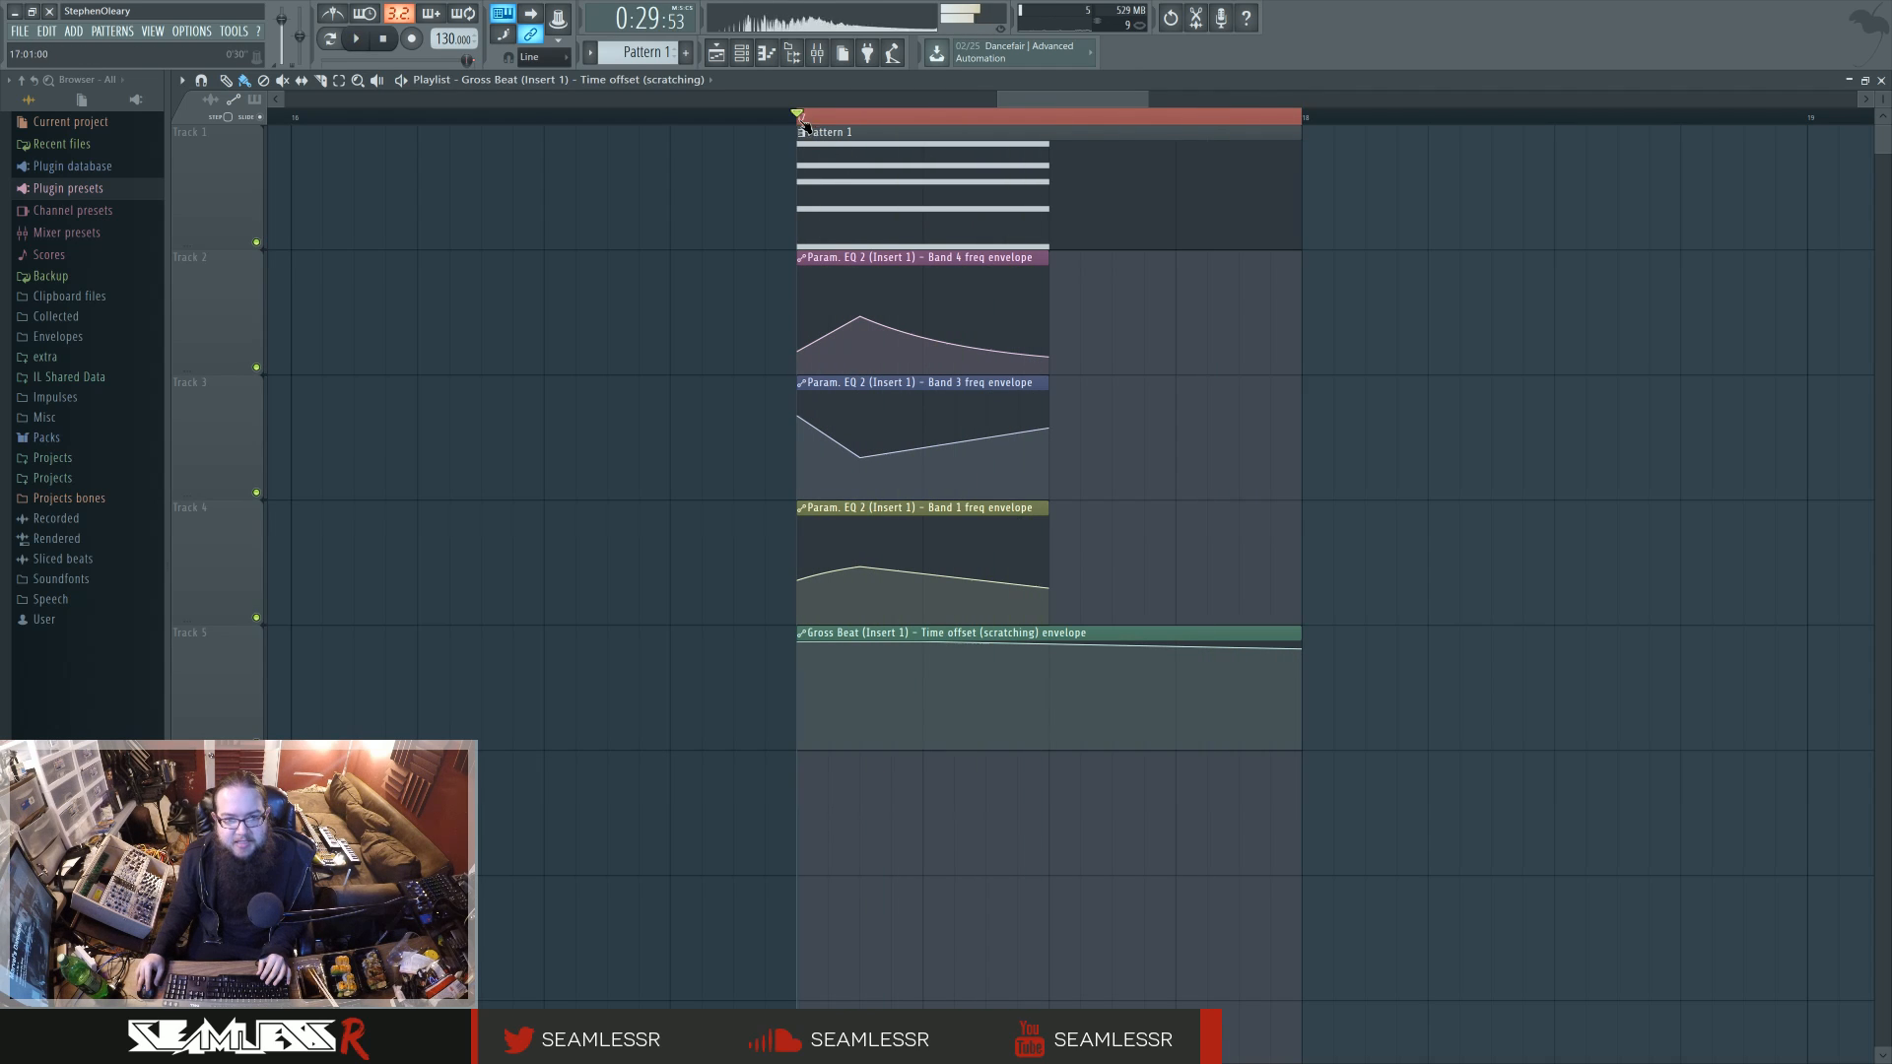
key(space)
key(space)
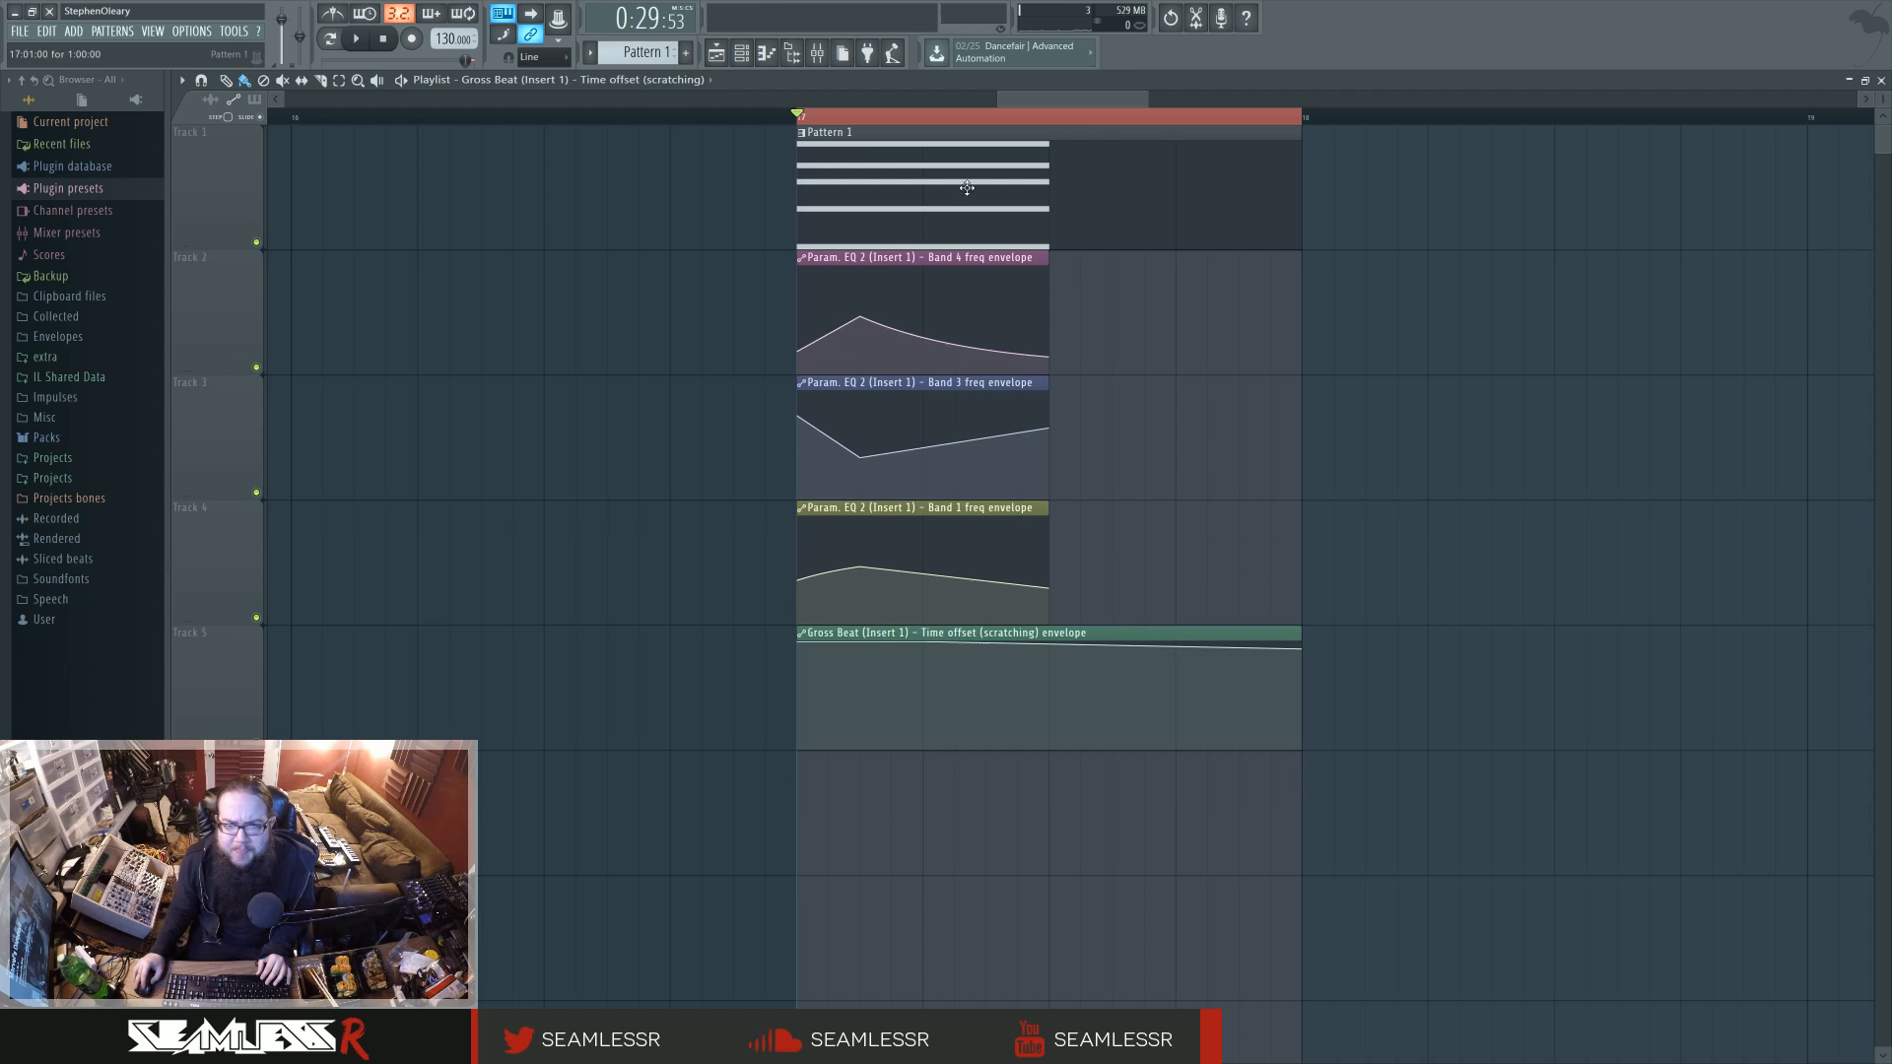
click(817, 52)
key(F9)
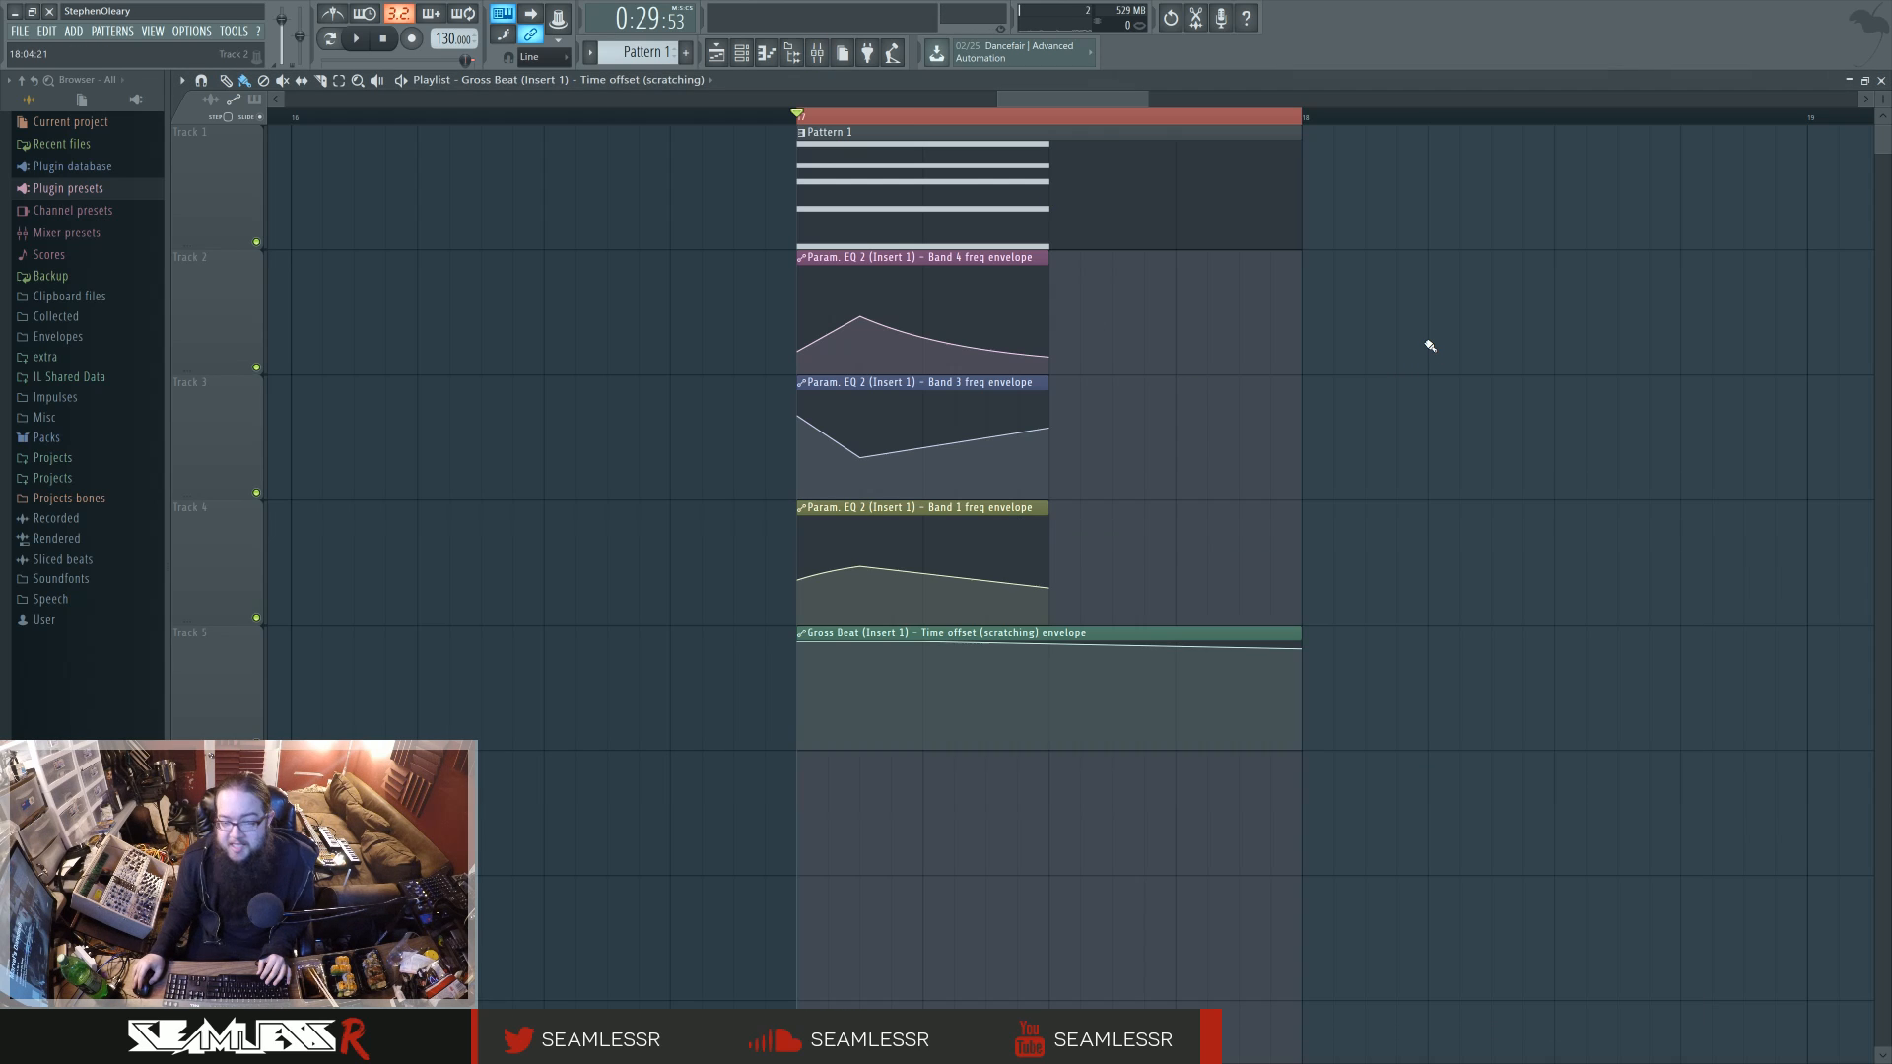